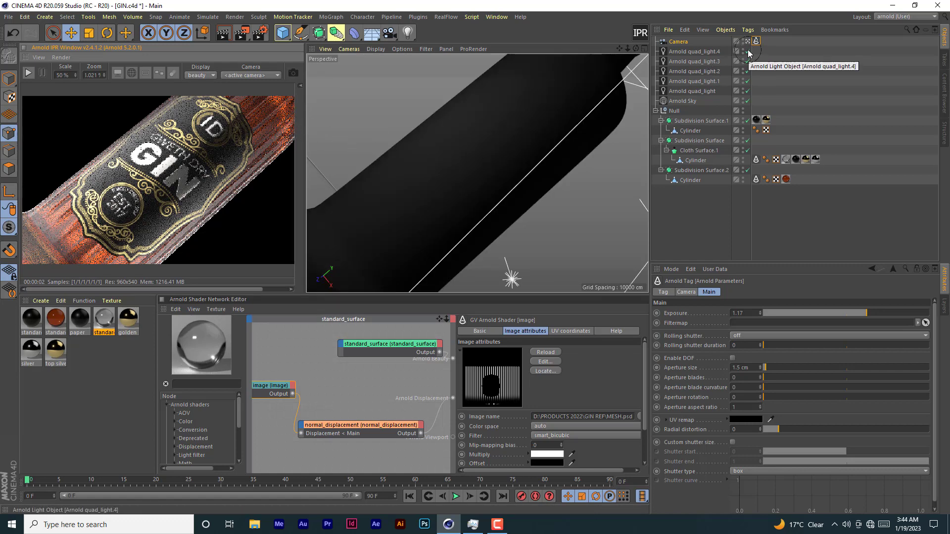
- Disable all five Arnold quad lights in the scene
{"action": "left_click_drag", "start_coordinate": [748, 52], "coordinate": [749, 78]}
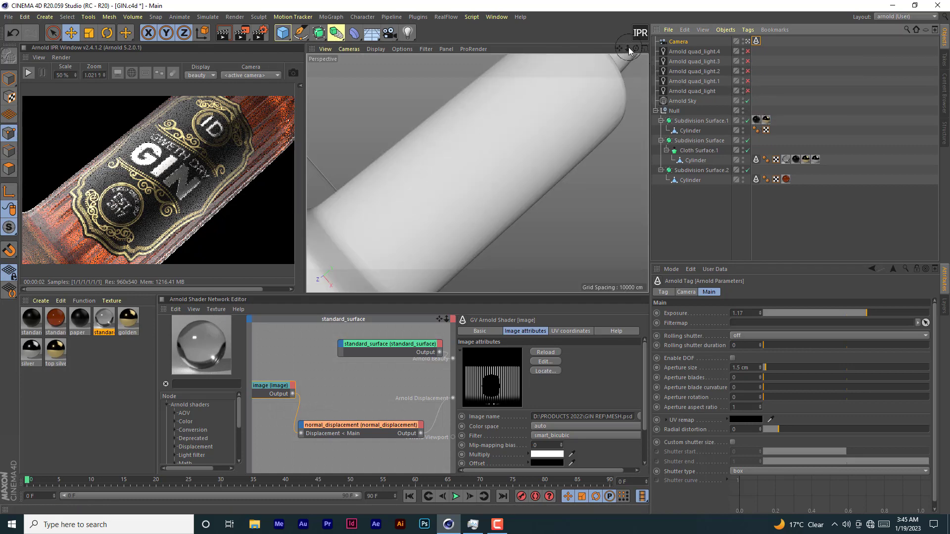
{"action": "left_click_drag", "start_coordinate": [628, 48], "coordinate": [475, 265]}
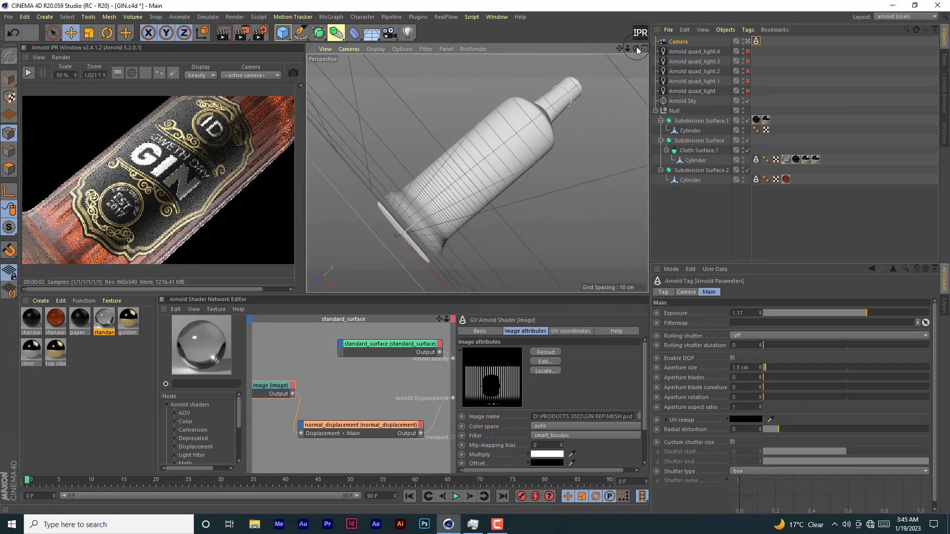
{"action": "left_click_drag", "start_coordinate": [636, 49], "coordinate": [475, 255]}
- Examine the whole bottle in the front view and the objects it is built from, including both subdivision surfaces and the cloth surface
{"action": "left_click", "coordinate": [645, 49]}
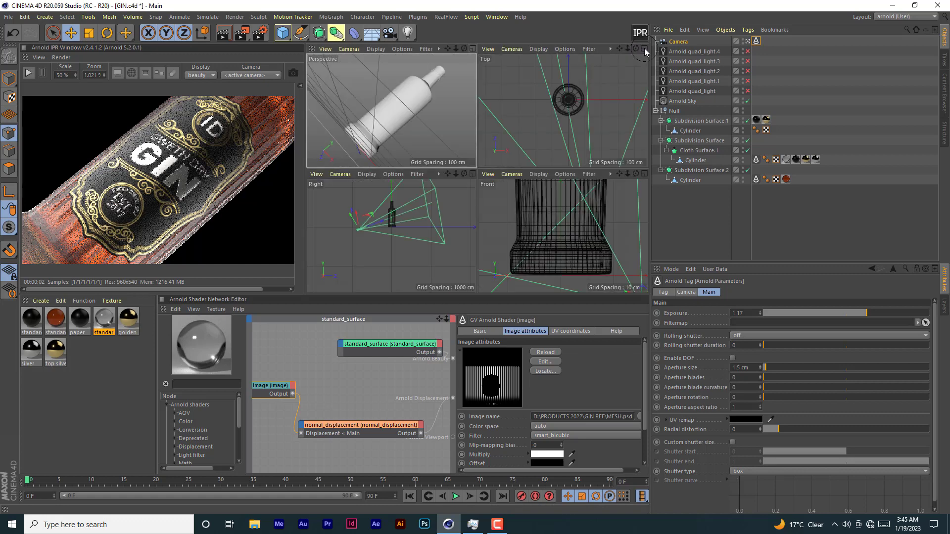
{"action": "left_click", "coordinate": [645, 174]}
{"action": "left_click_drag", "start_coordinate": [627, 48], "coordinate": [476, 261]}
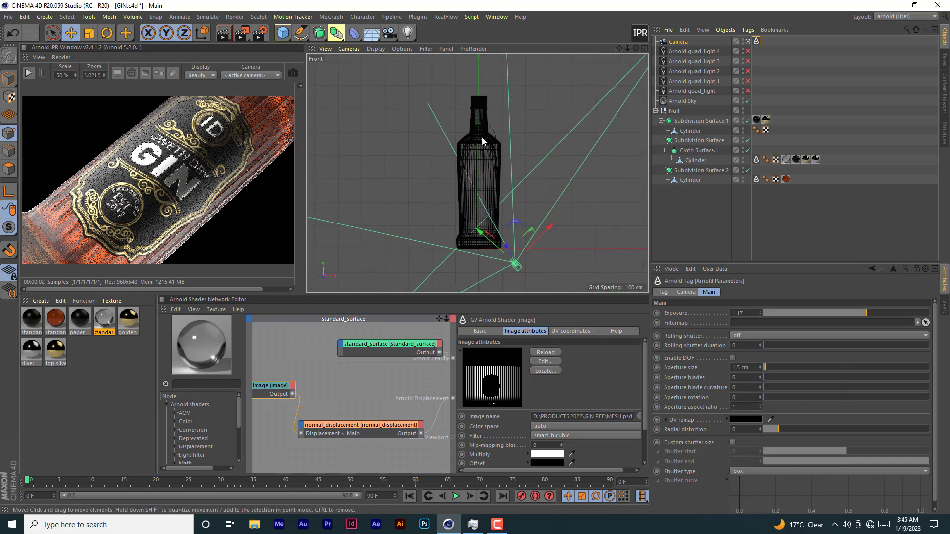
{"action": "key", "text": "ctrl+z"}
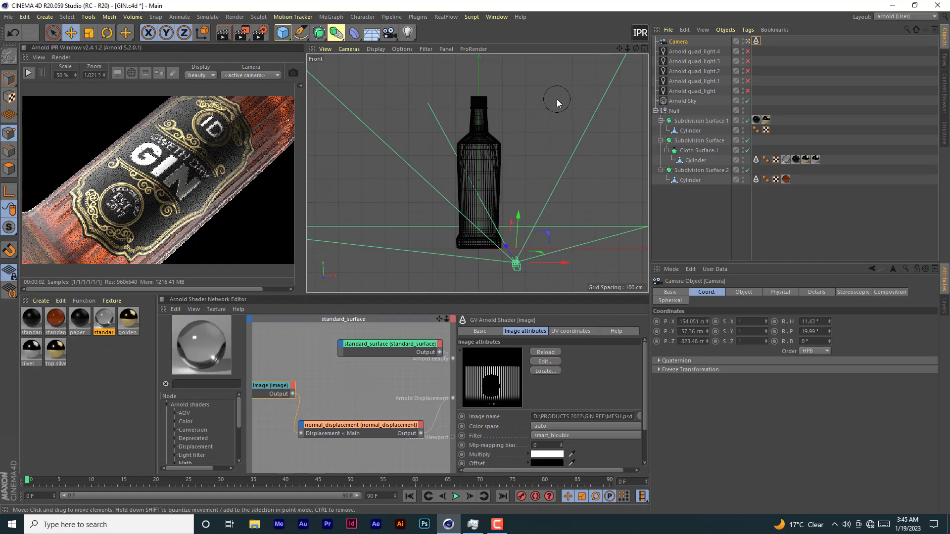
{"action": "left_click_drag", "start_coordinate": [622, 49], "coordinate": [656, 49]}
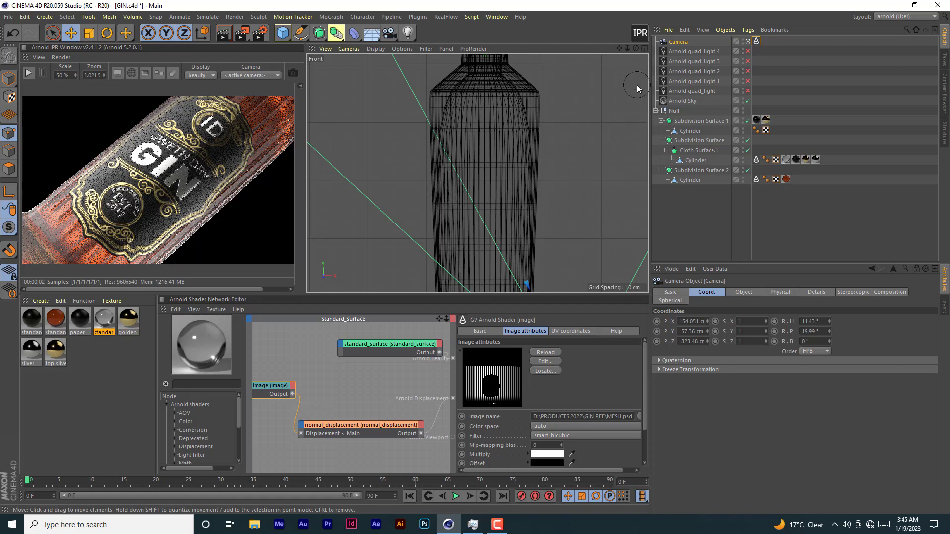
{"action": "left_click_drag", "start_coordinate": [628, 49], "coordinate": [576, 49]}
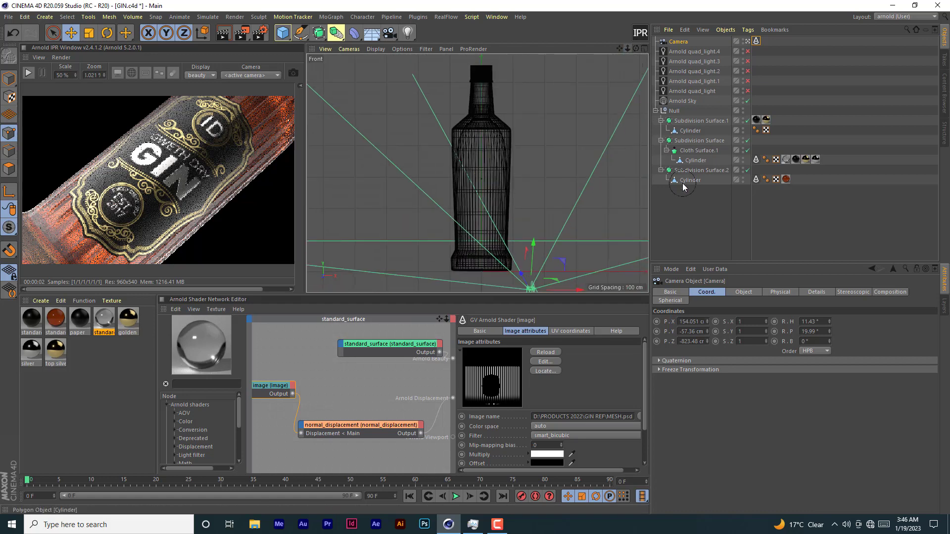
{"action": "left_click", "coordinate": [695, 170]}
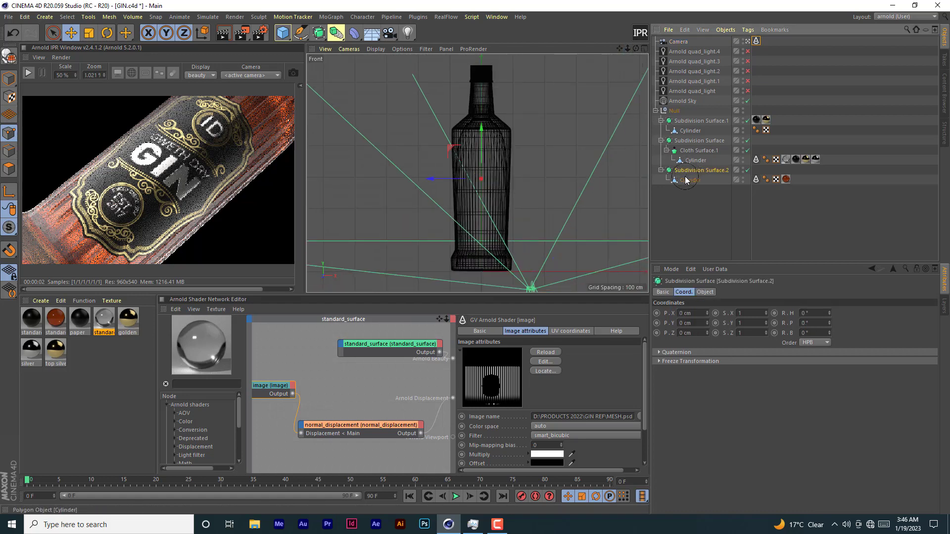
{"action": "left_click", "coordinate": [703, 151]}
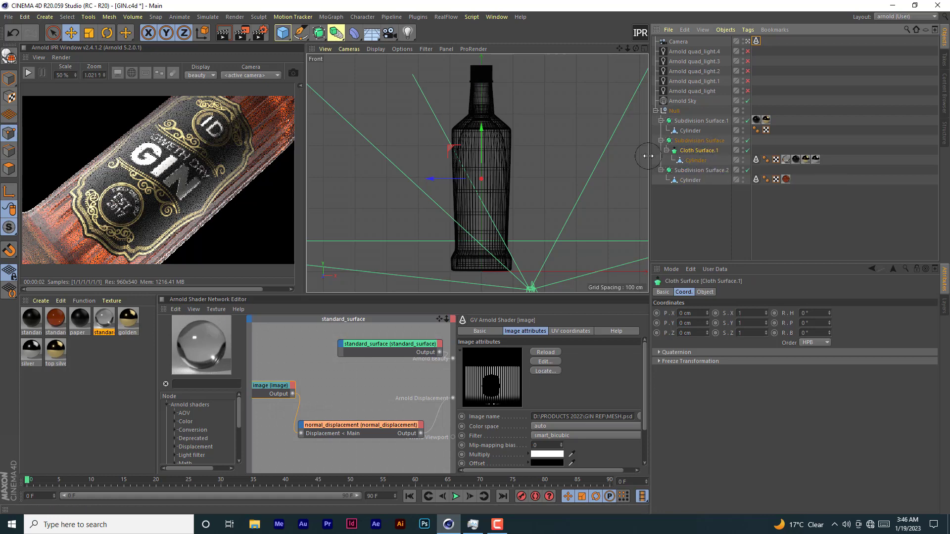
{"action": "left_click", "coordinate": [695, 121]}
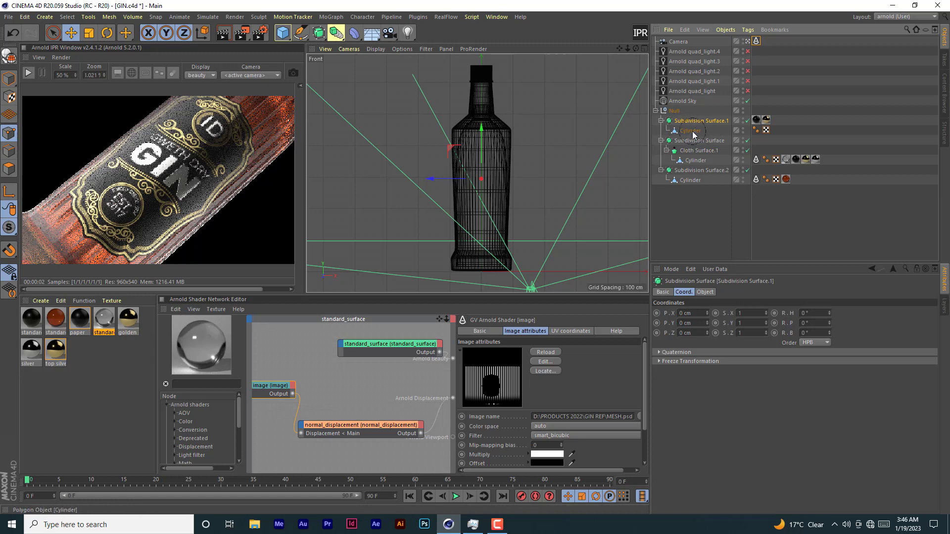
{"action": "left_click", "coordinate": [693, 213]}
- Frame the entire bottle from slightly above in the perspective view
{"action": "left_click", "coordinate": [644, 49]}
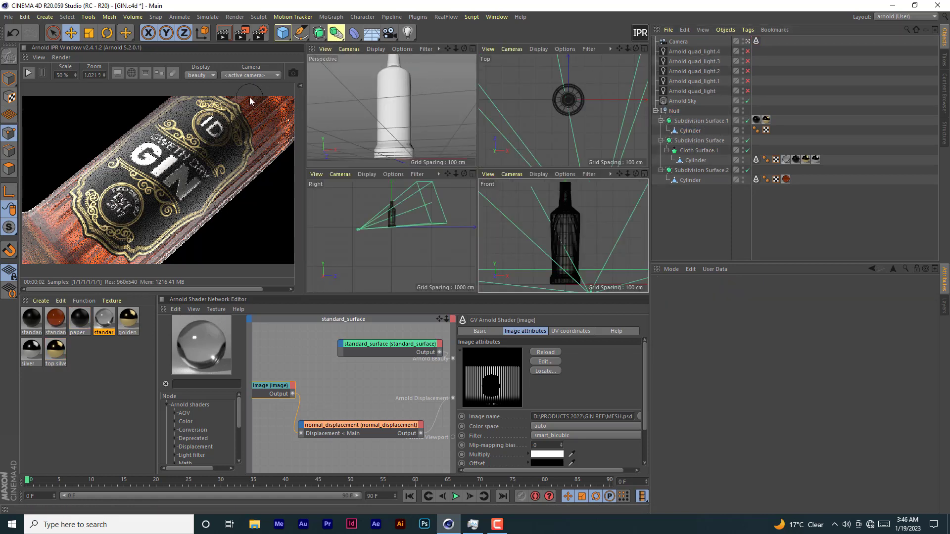
{"action": "left_click", "coordinate": [473, 49]}
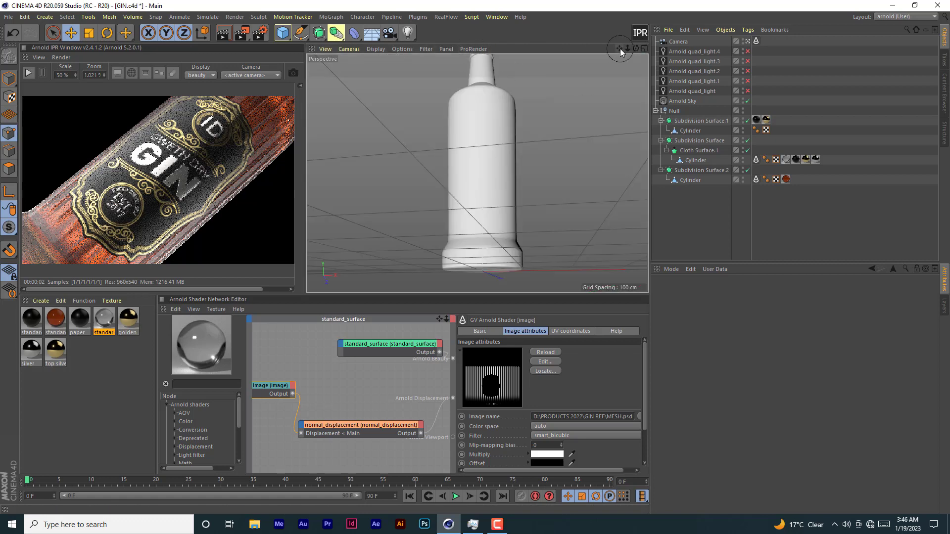
{"action": "left_click_drag", "start_coordinate": [636, 53], "coordinate": [633, 94]}
{"action": "left_click_drag", "start_coordinate": [620, 50], "coordinate": [627, 73]}
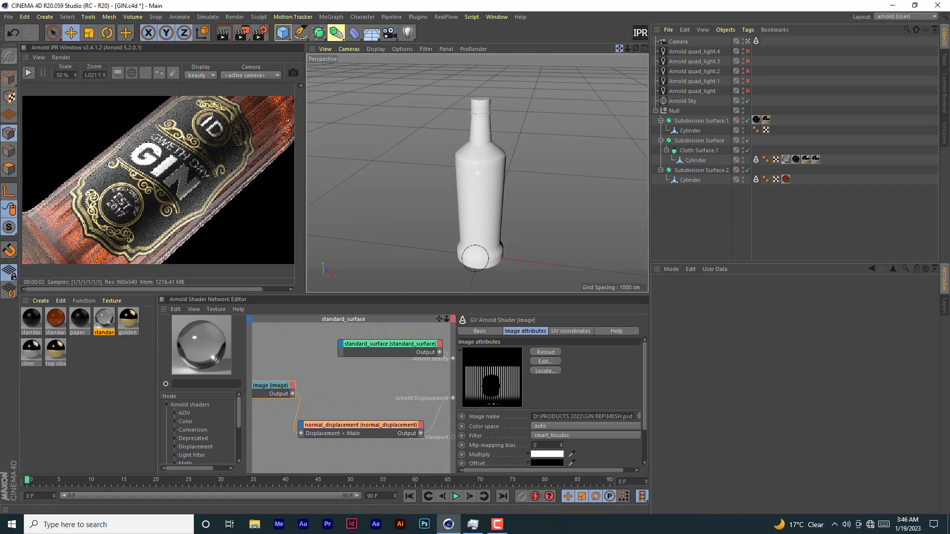
- Inspect the clear glass material's image, normal_displacement and standard_surface nodes, spacing them out in its shader network
{"action": "double_click", "coordinate": [105, 323]}
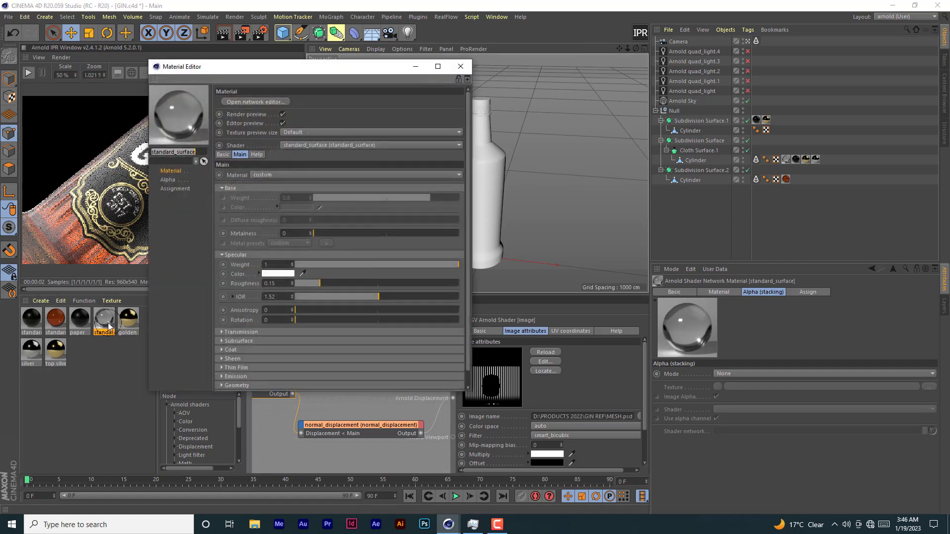
{"action": "left_click", "coordinate": [460, 67]}
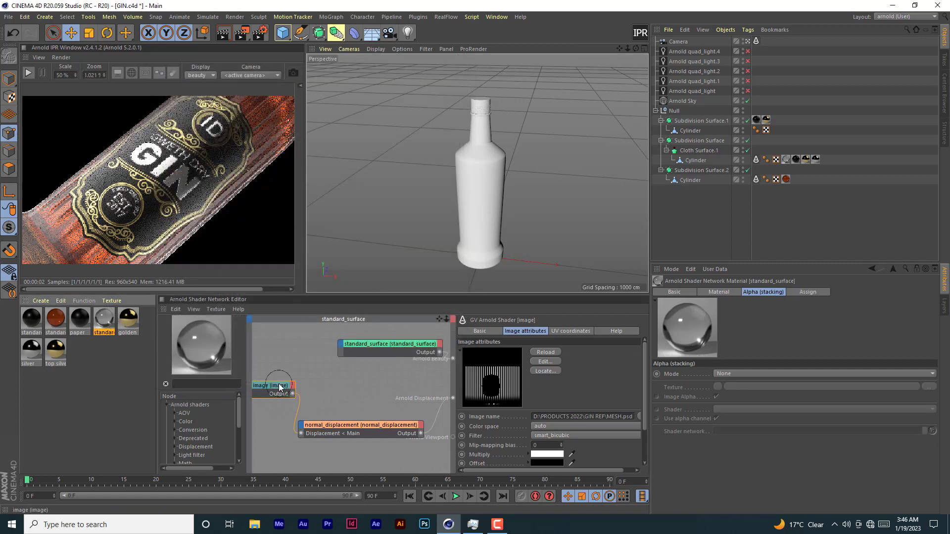
{"action": "left_click_drag", "start_coordinate": [280, 387], "coordinate": [305, 381]}
{"action": "left_click", "coordinate": [298, 379]}
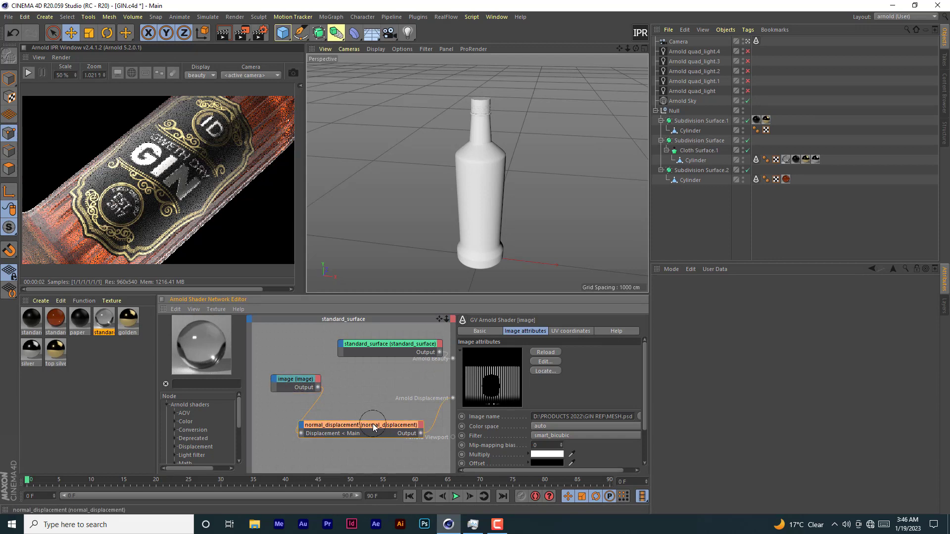
{"action": "left_click", "coordinate": [334, 427]}
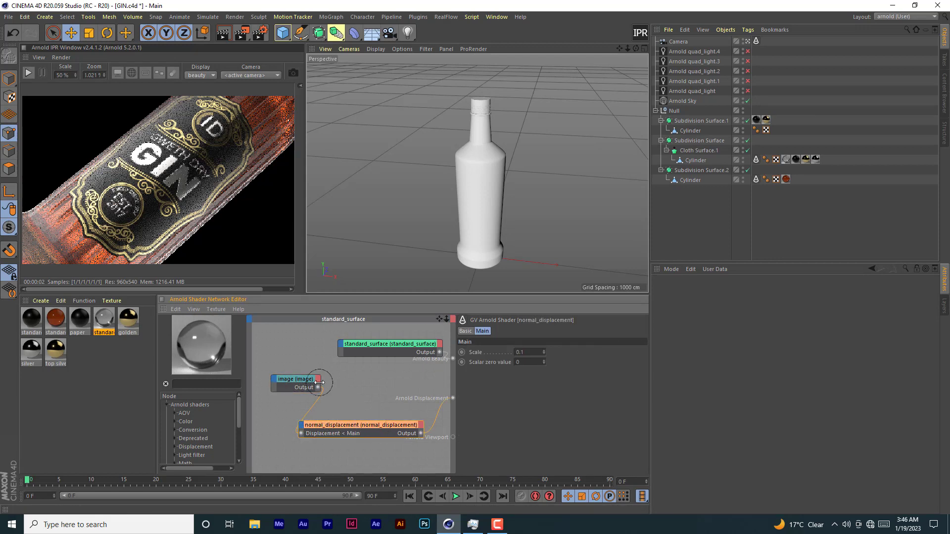
{"action": "left_click", "coordinate": [297, 380]}
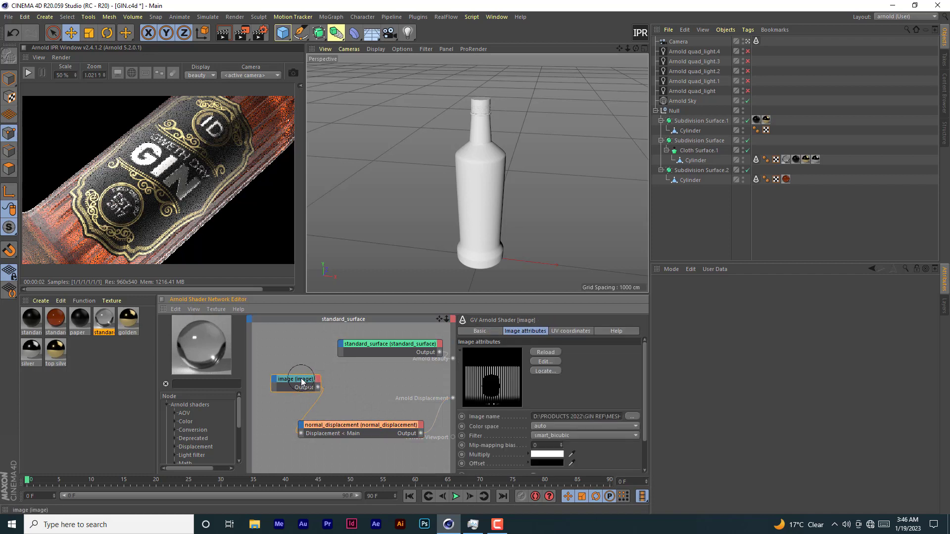
{"action": "left_click", "coordinate": [349, 426]}
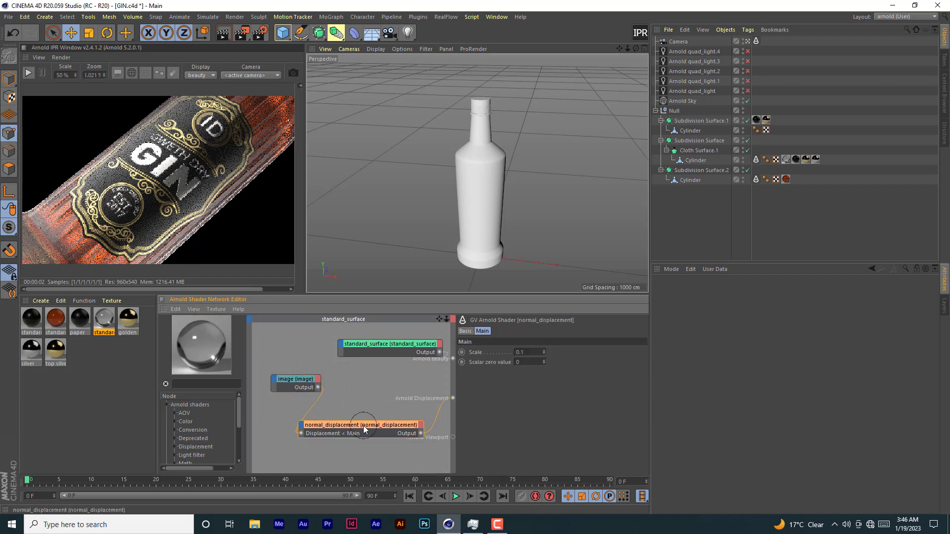
{"action": "left_click", "coordinate": [398, 347]}
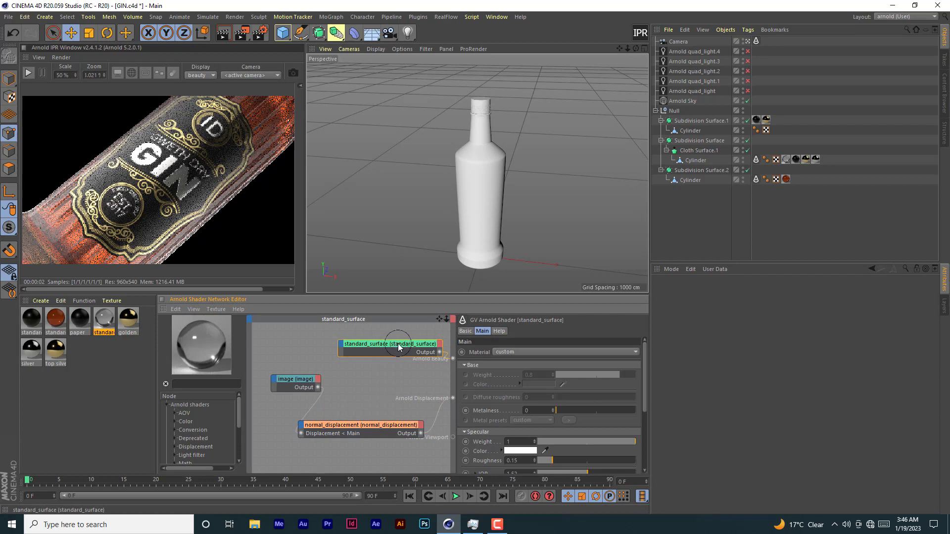
{"action": "left_click_drag", "start_coordinate": [399, 346], "coordinate": [351, 347]}
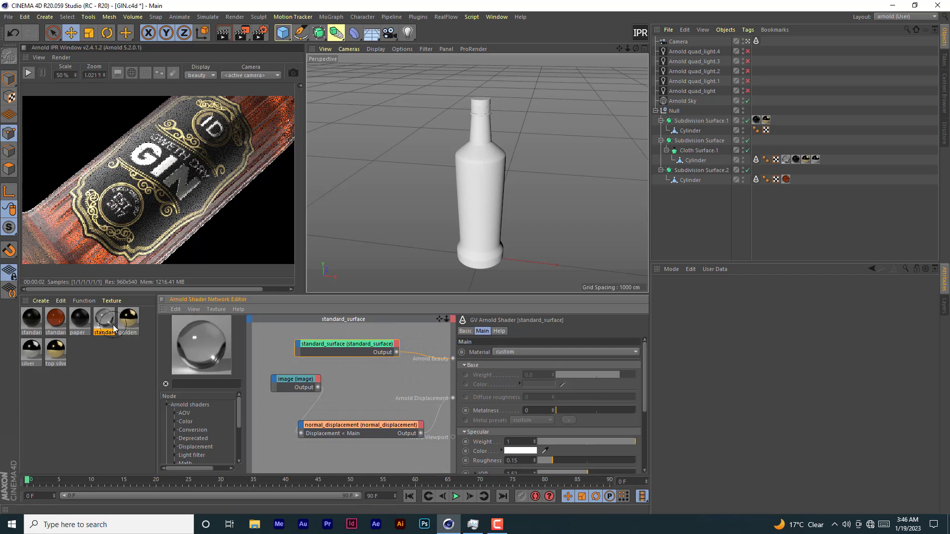
- Set the standard_surface shader's material type to glass and review its IOR presets
{"action": "left_click", "coordinate": [523, 352]}
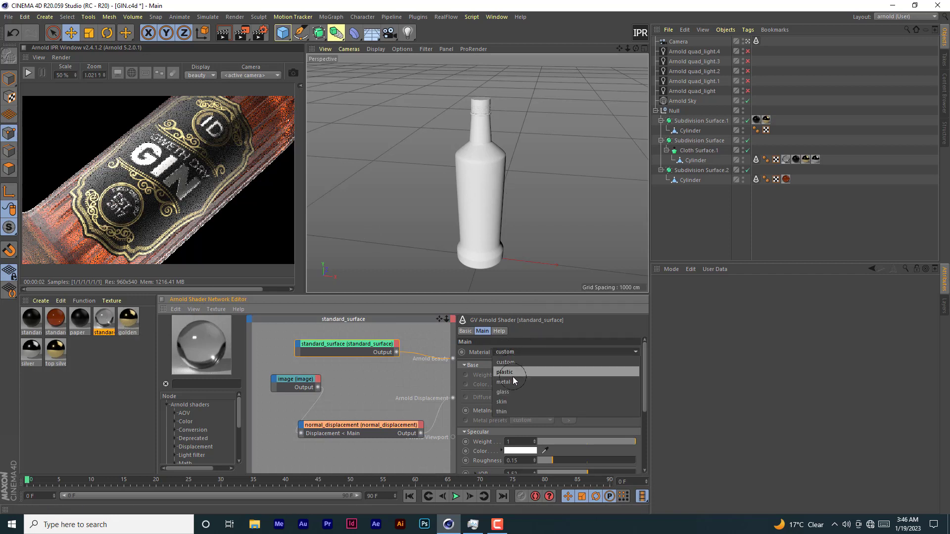
{"action": "left_click", "coordinate": [508, 393]}
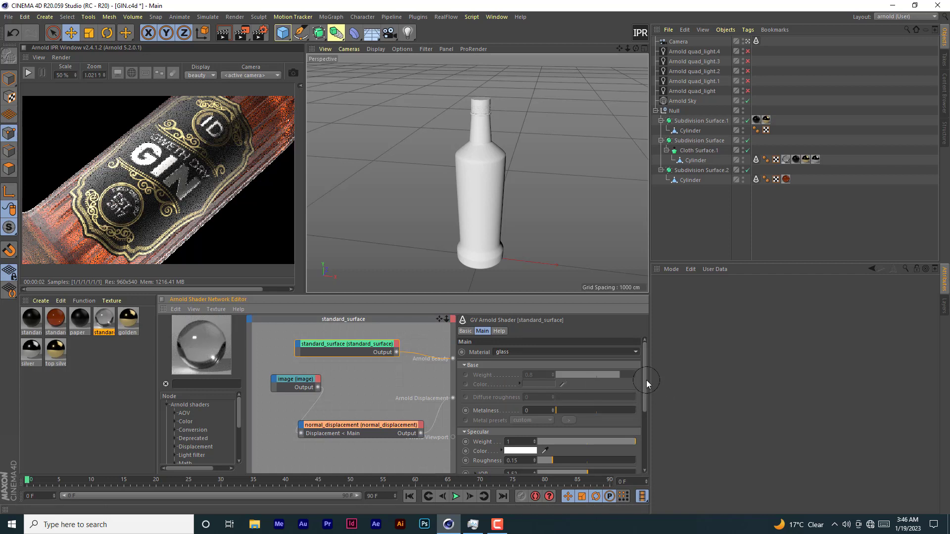
{"action": "left_click_drag", "start_coordinate": [647, 384], "coordinate": [647, 434]}
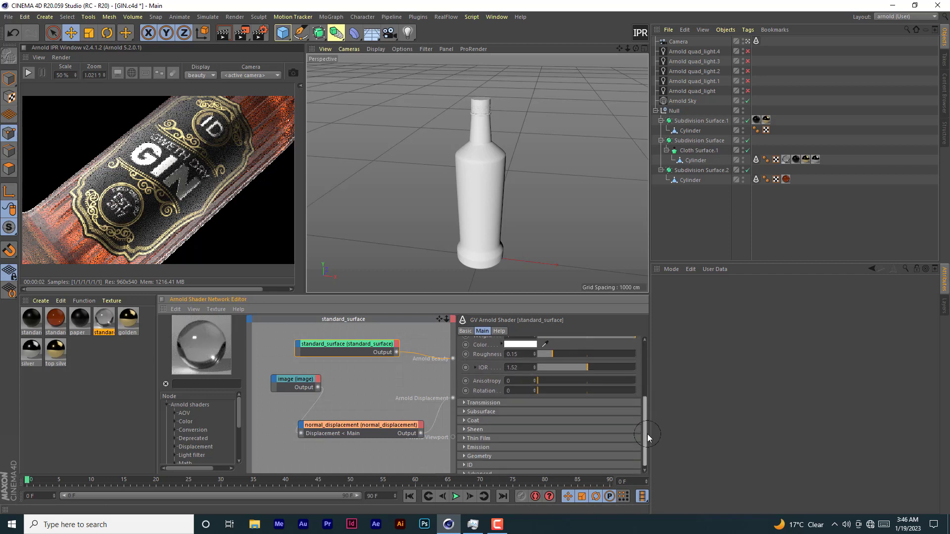
{"action": "left_click", "coordinate": [476, 364]}
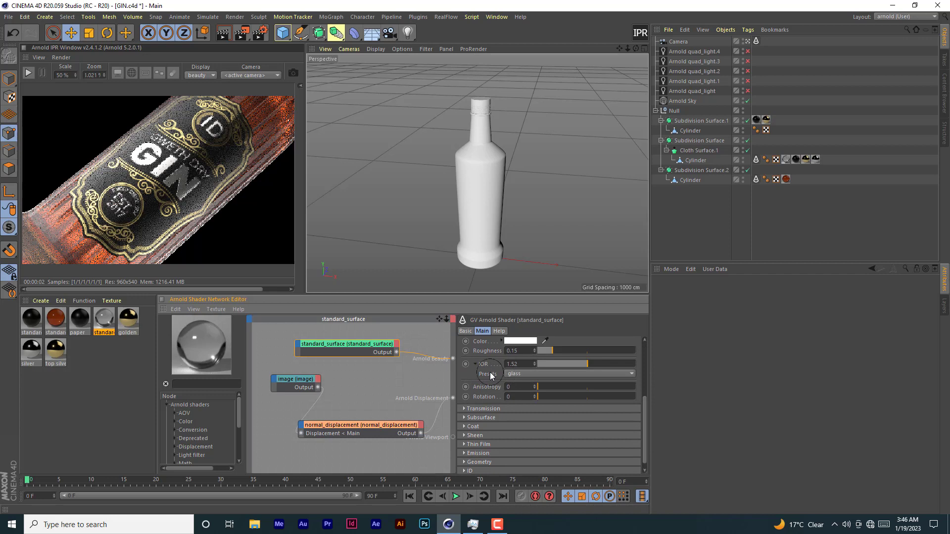
{"action": "left_click", "coordinate": [521, 374]}
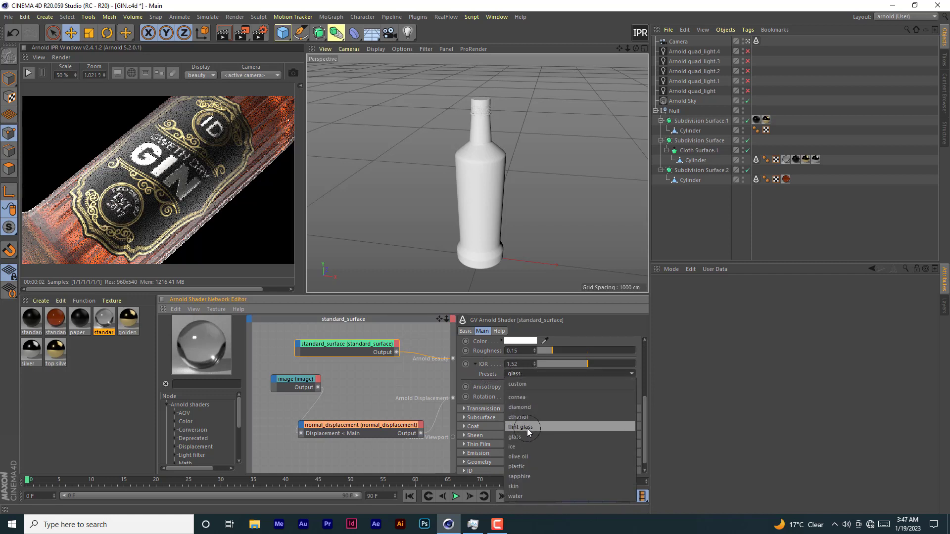
{"action": "left_click", "coordinate": [607, 407]}
{"action": "left_click_drag", "start_coordinate": [643, 410], "coordinate": [535, 355]}
{"action": "left_click", "coordinate": [465, 365]}
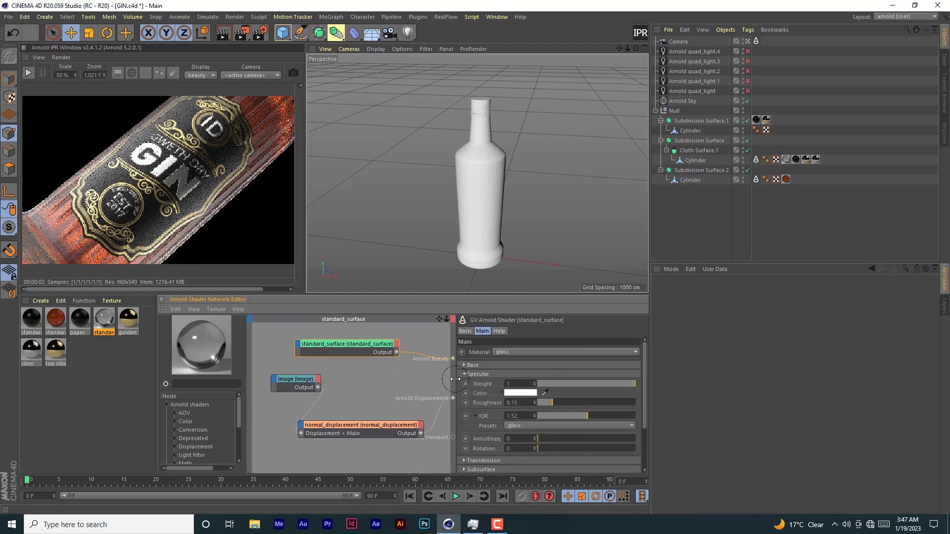
{"action": "left_click", "coordinate": [293, 378]}
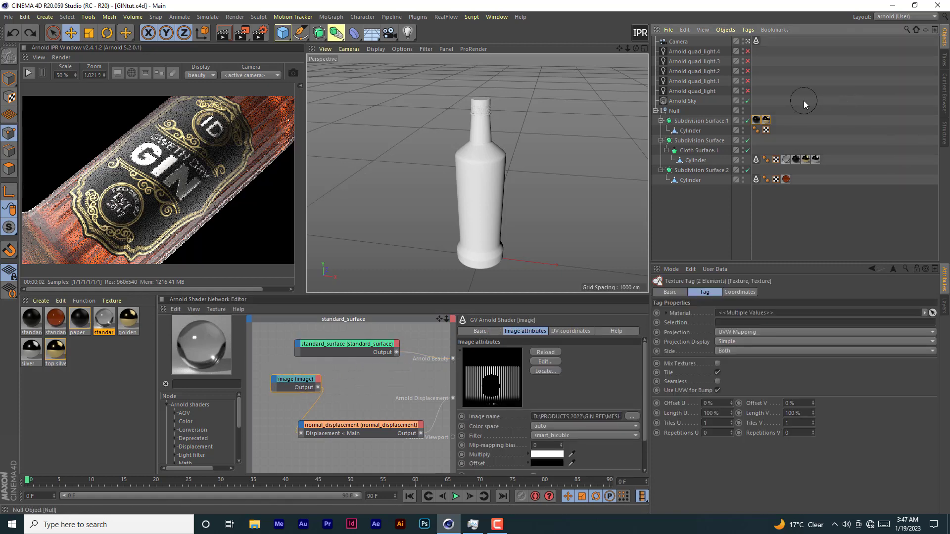
- Delete all texture tags from Subdivision Surface.1, the Cylinder under Cloth Surface.1 and the Cylinder under Subdivision Surface.2
{"action": "left_click_drag", "start_coordinate": [800, 105], "coordinate": [754, 120]}
{"action": "key", "text": "Delete"}
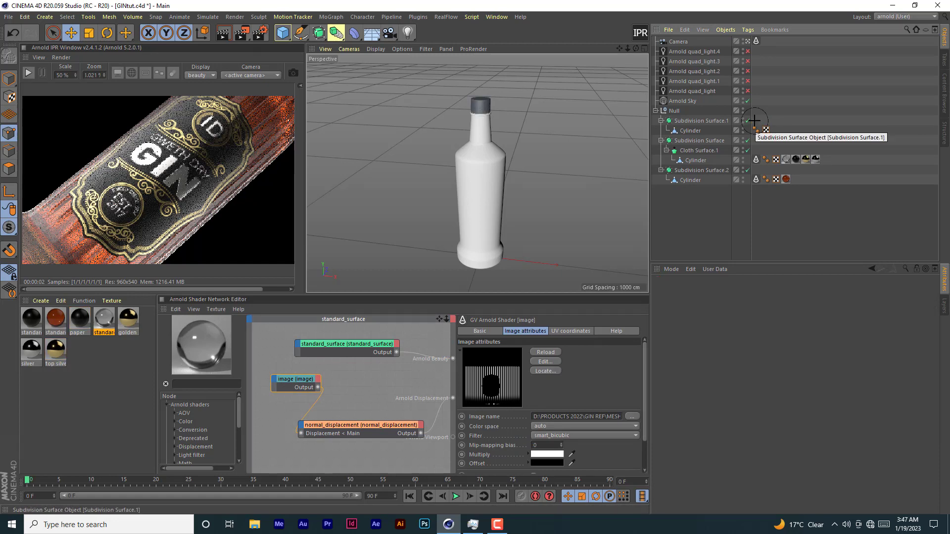
{"action": "left_click_drag", "start_coordinate": [846, 149], "coordinate": [785, 167]}
{"action": "key", "text": "Delete"}
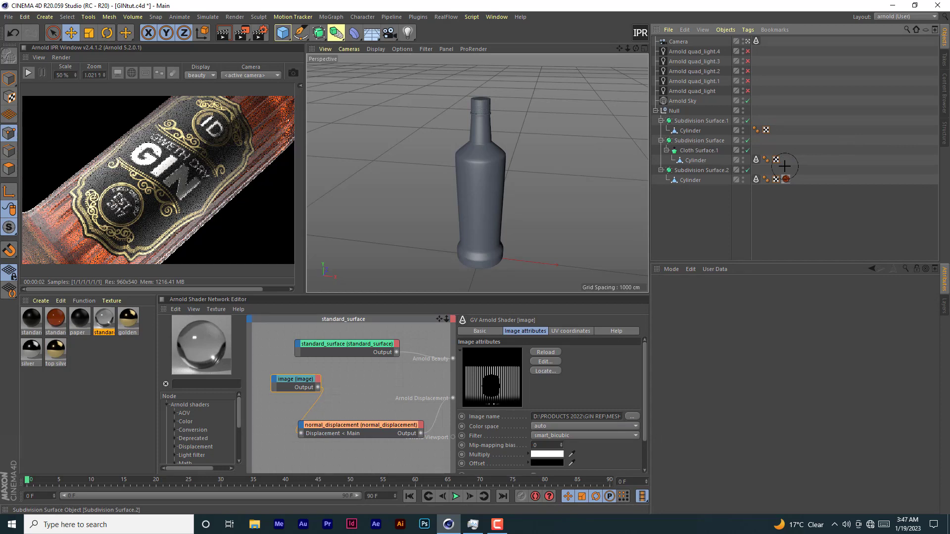
{"action": "left_click", "coordinate": [785, 180]}
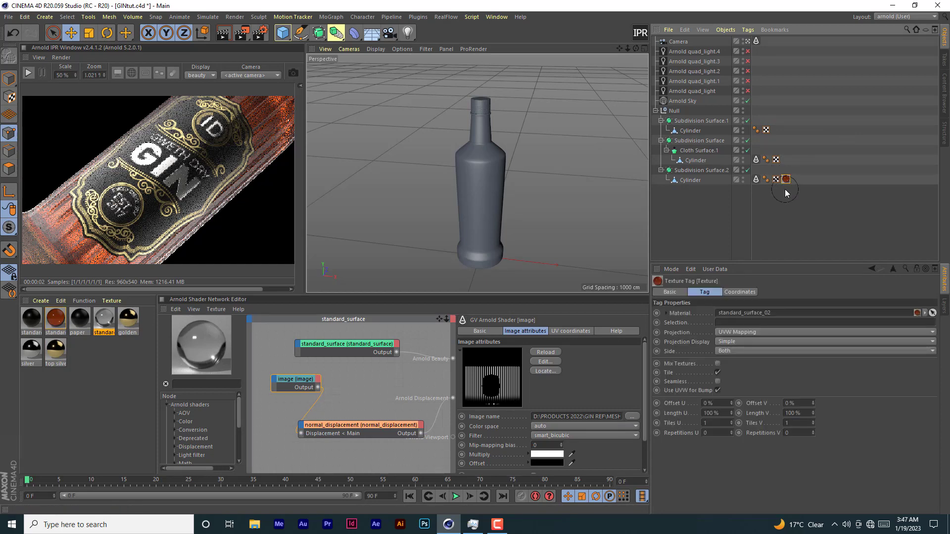
{"action": "key", "text": "Delete"}
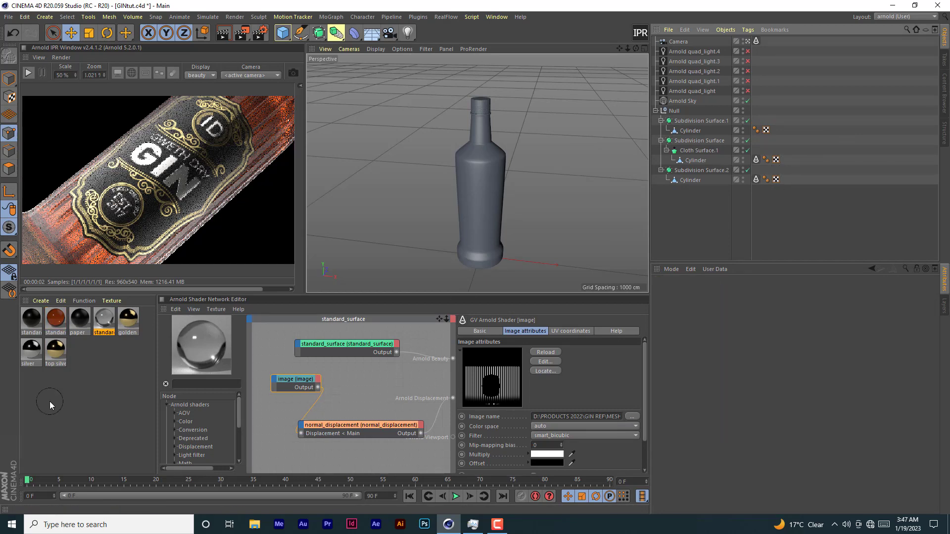
- Check the clear glass material's settings in the Material Editor
{"action": "left_click", "coordinate": [116, 372]}
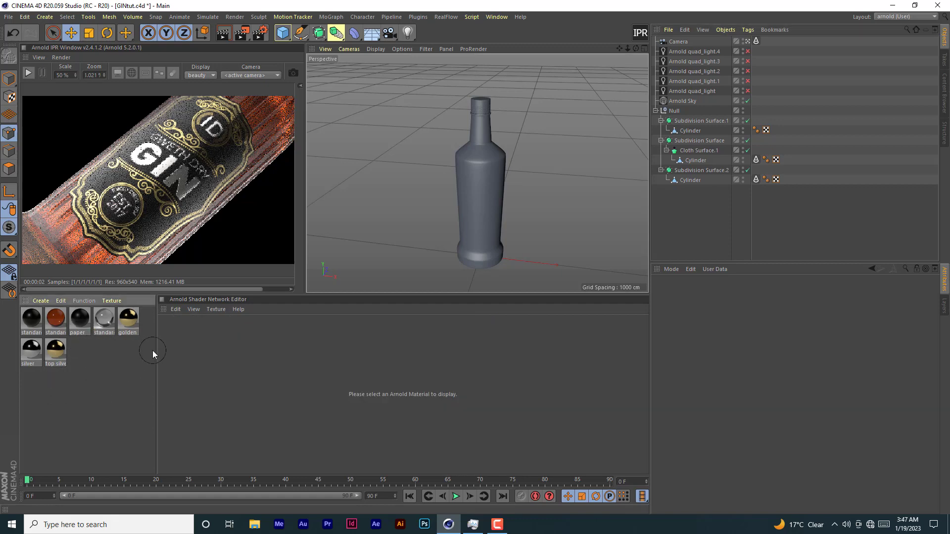
{"action": "double_click", "coordinate": [104, 320]}
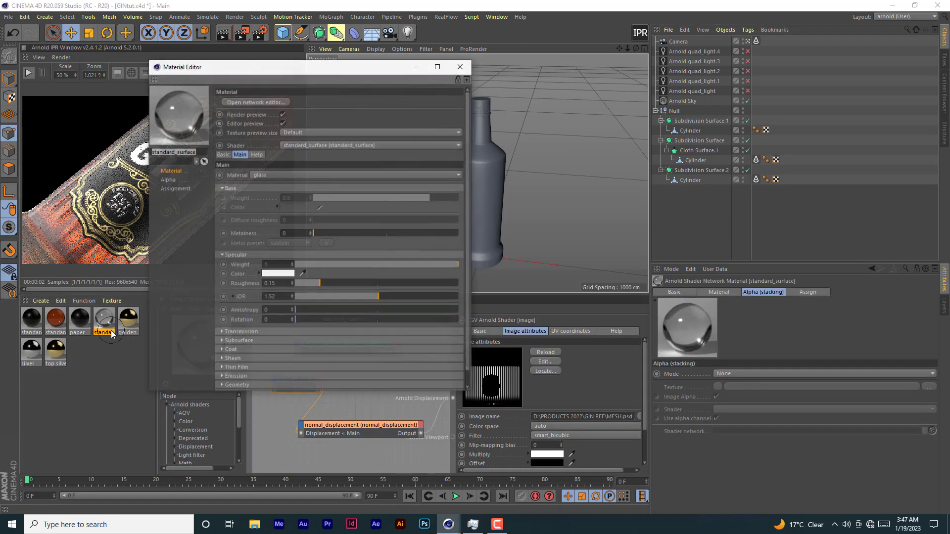
{"action": "left_click", "coordinate": [465, 70]}
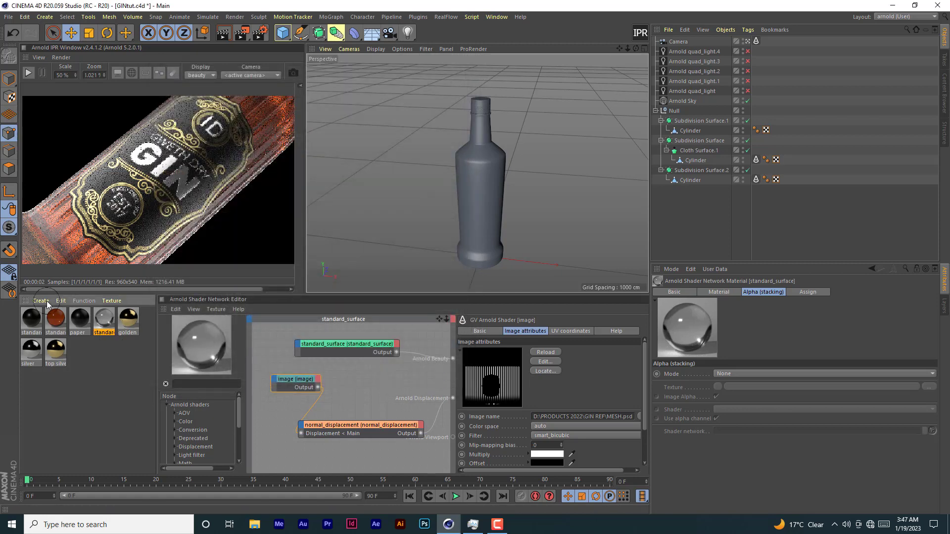
- Review the available Arnold surface shader types and the clear glass material's settings, including its image and normal_displacement nodes
{"action": "left_click", "coordinate": [40, 301]}
{"action": "mouse_move", "coordinate": [65, 342]}
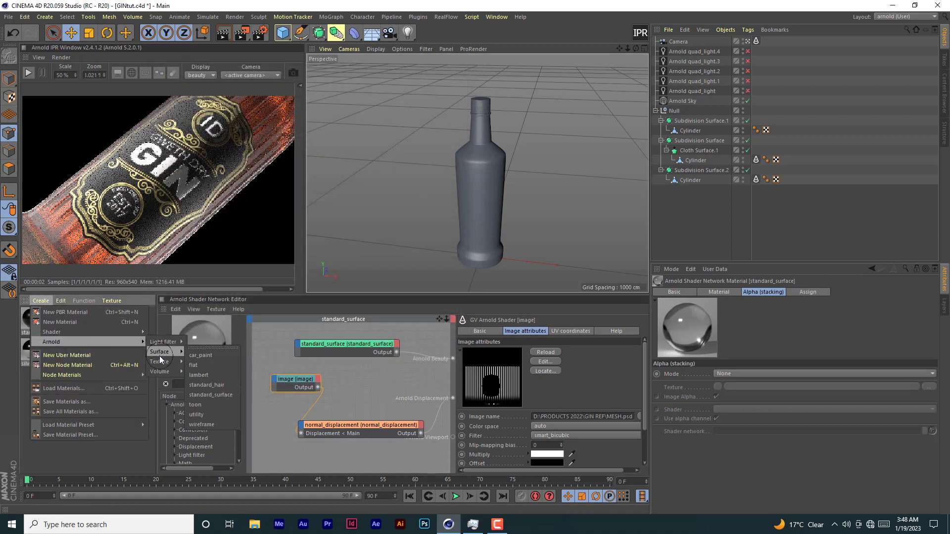
{"action": "mouse_move", "coordinate": [158, 363]}
{"action": "left_click", "coordinate": [220, 395]}
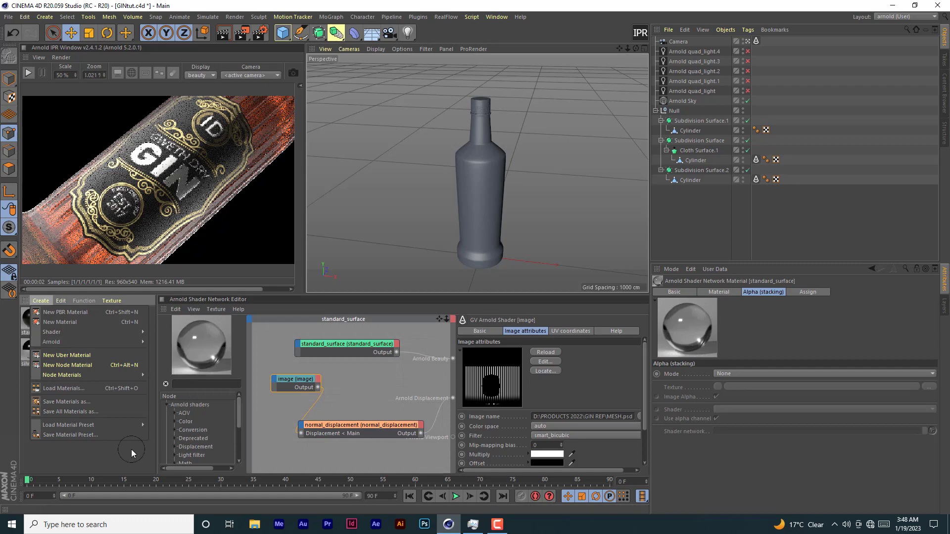
{"action": "double_click", "coordinate": [104, 321]}
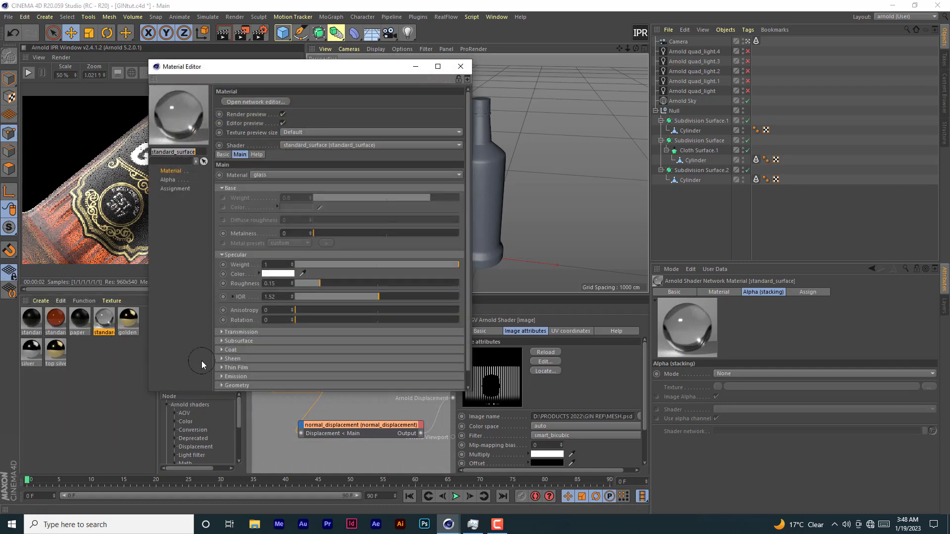
{"action": "left_click", "coordinate": [460, 66]}
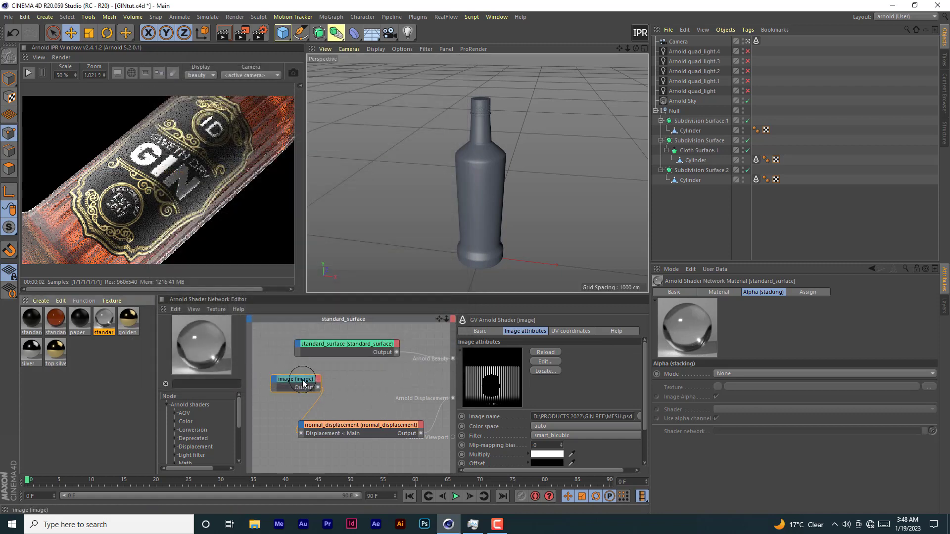
{"action": "left_click", "coordinate": [302, 380]}
{"action": "left_click", "coordinate": [360, 428]}
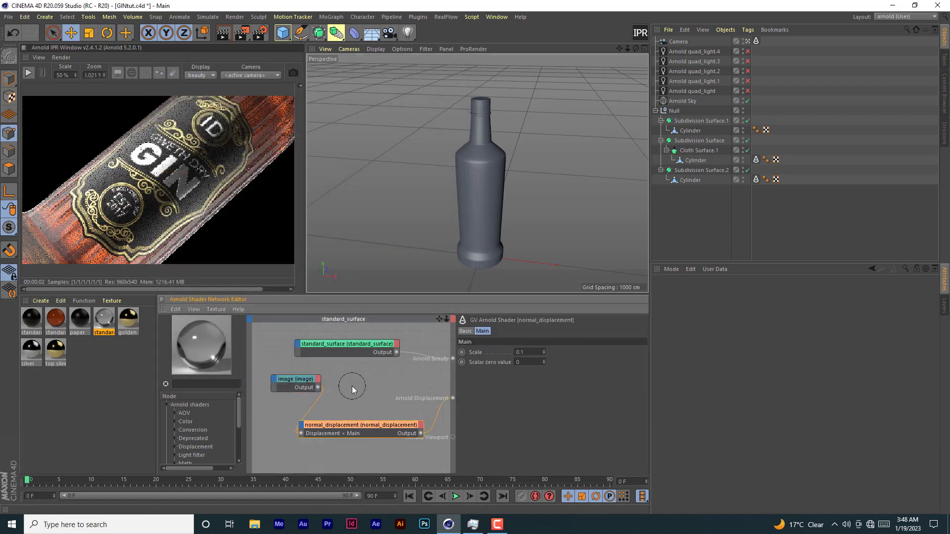
- Select the Cylinder under Cloth Surface.1 and switch to the BP - UV Edit layout
{"action": "left_click", "coordinate": [476, 204]}
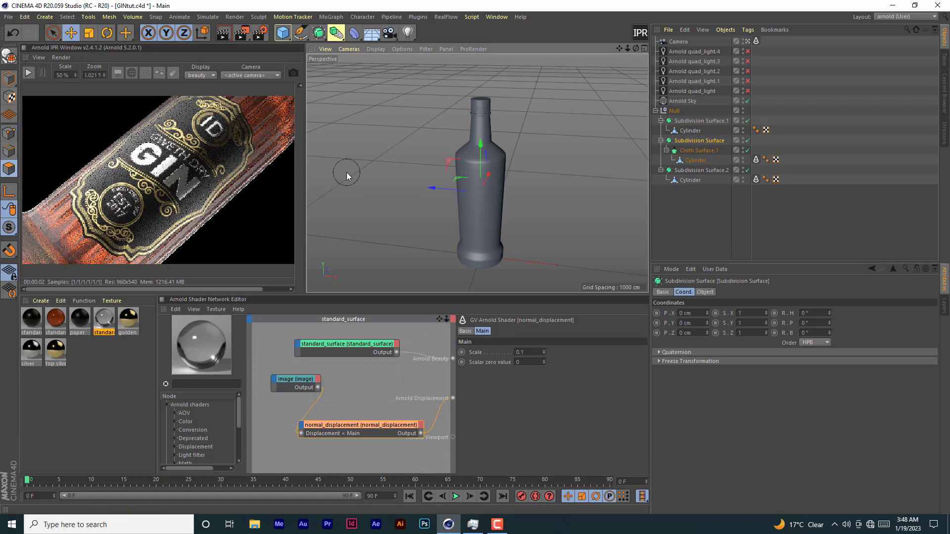
{"action": "left_click", "coordinate": [693, 181]}
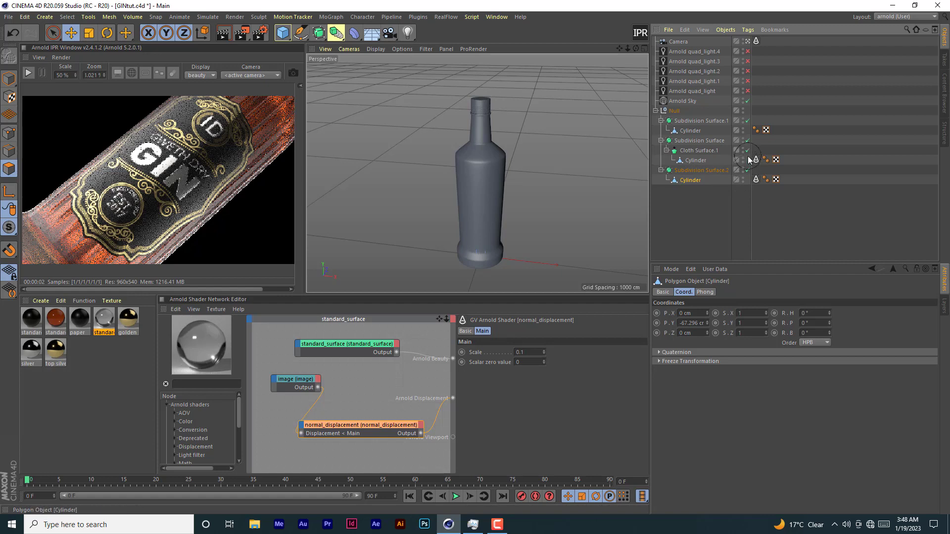
{"action": "left_click", "coordinate": [747, 150]}
{"action": "left_click", "coordinate": [696, 160]}
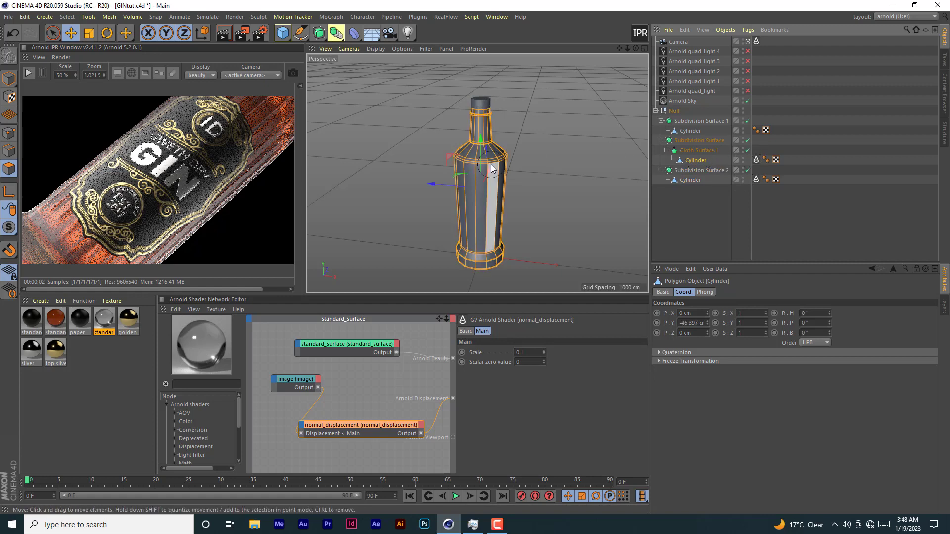
{"action": "left_click", "coordinate": [945, 95]}
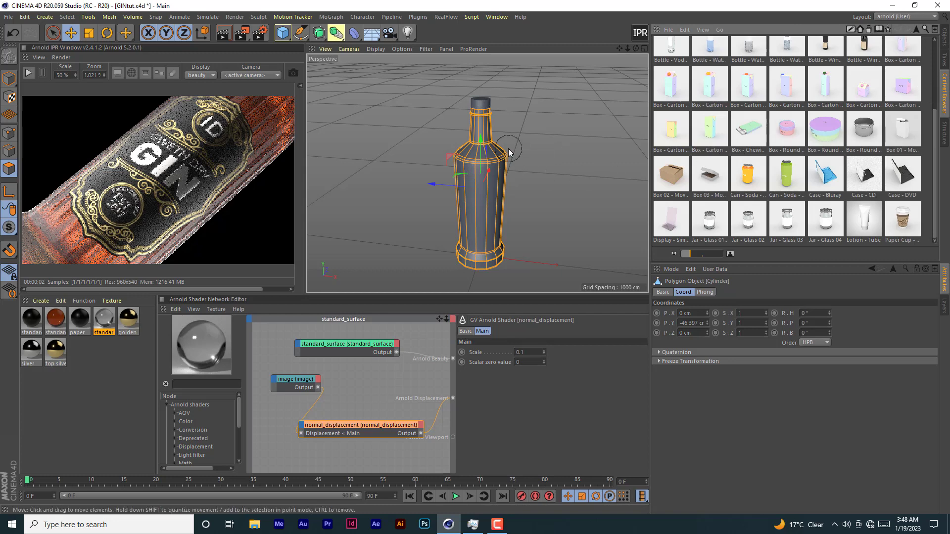
{"action": "left_click", "coordinate": [921, 17]}
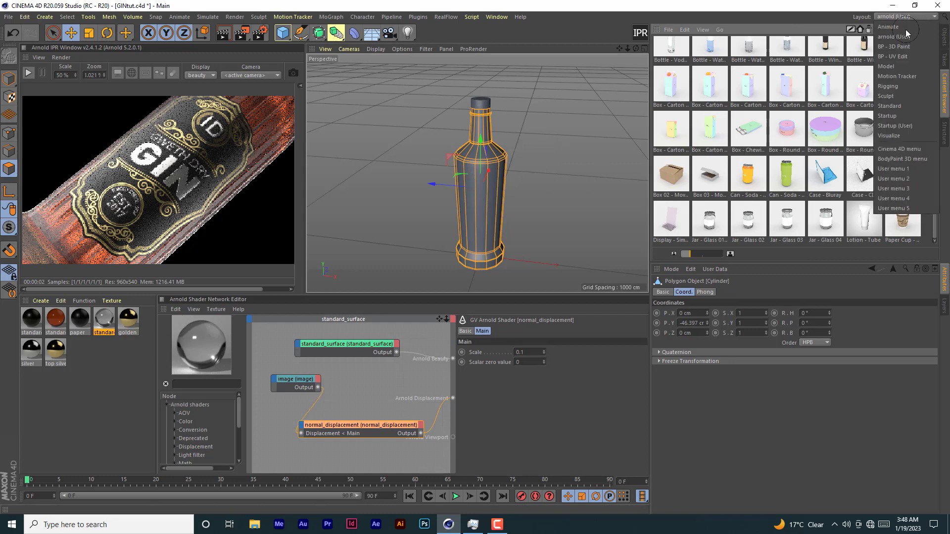
{"action": "left_click", "coordinate": [900, 58]}
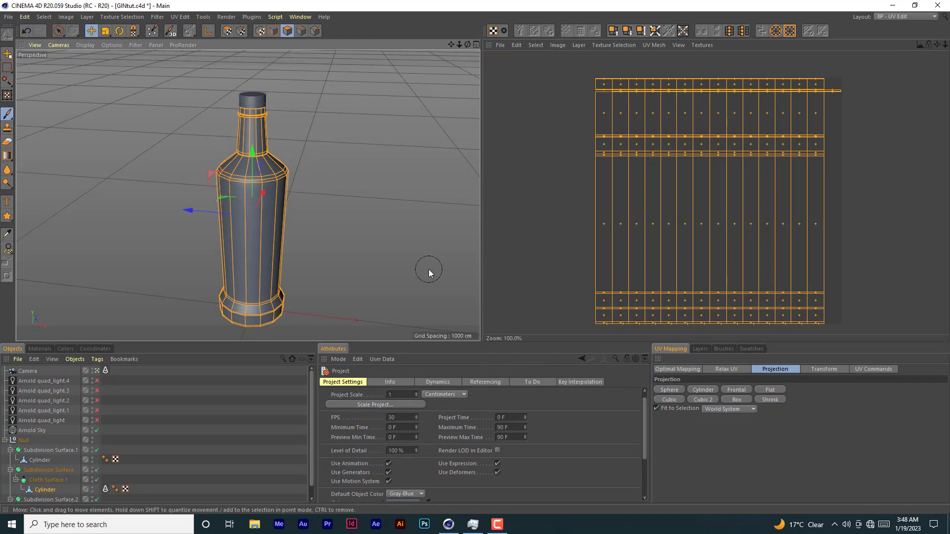
- Apply a Cylinder projection to the bottle body's UVs and fit the UV mesh to the canvas
{"action": "left_click", "coordinate": [781, 371]}
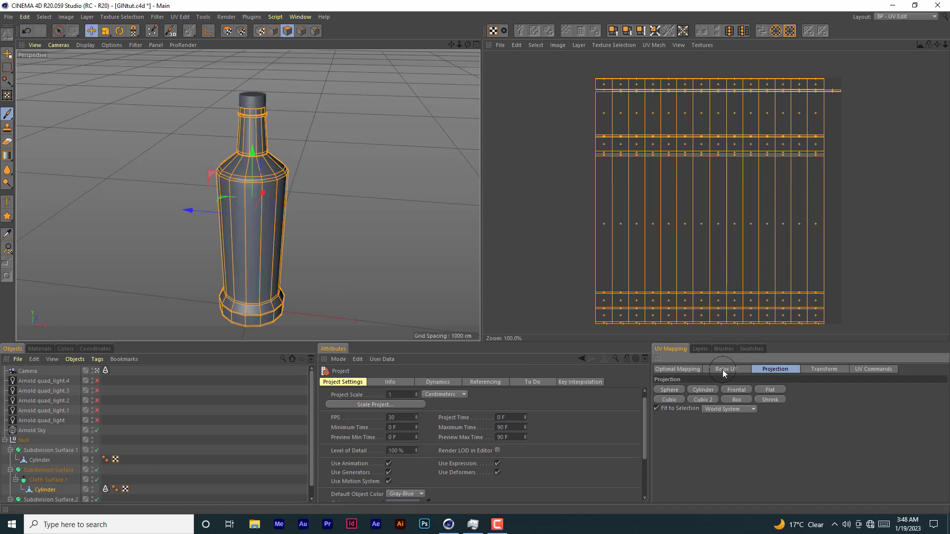
{"action": "left_click", "coordinate": [702, 390]}
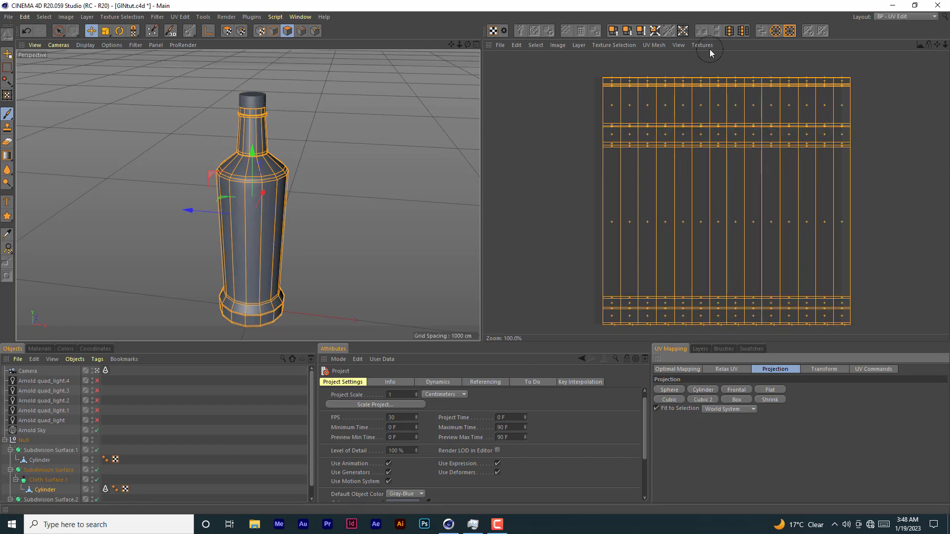
{"action": "left_click", "coordinate": [683, 31]}
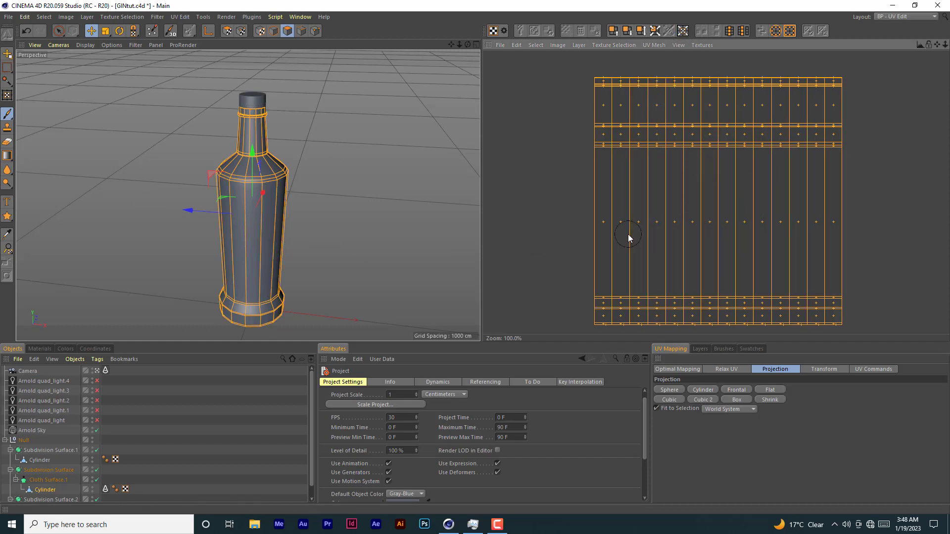
- In UV polygon mode, select the tall middle row of UV polygons with Live Selection, then select all UV polygons
{"action": "left_click", "coordinate": [226, 30]}
{"action": "left_click", "coordinate": [59, 31]}
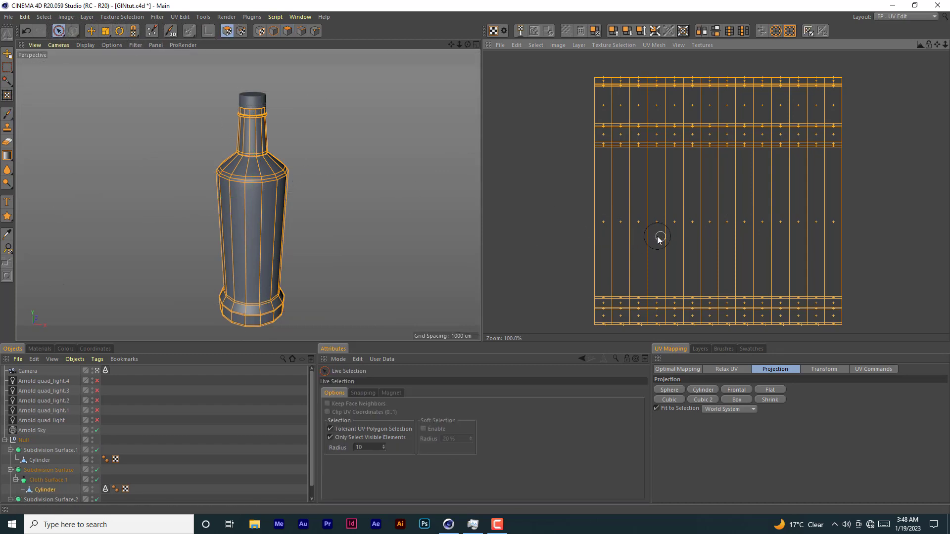
{"action": "left_click_drag", "start_coordinate": [579, 240], "coordinate": [834, 242]}
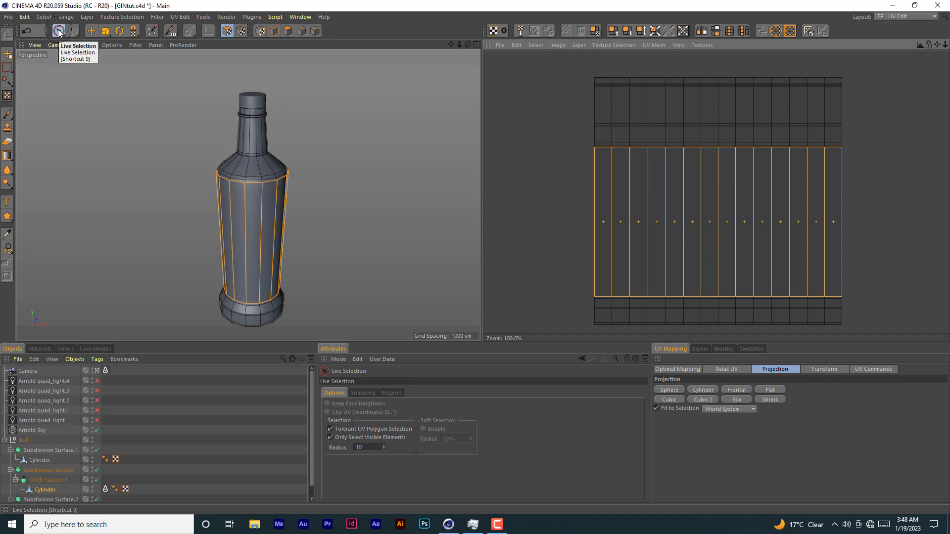
{"action": "key", "text": "ctrl+a"}
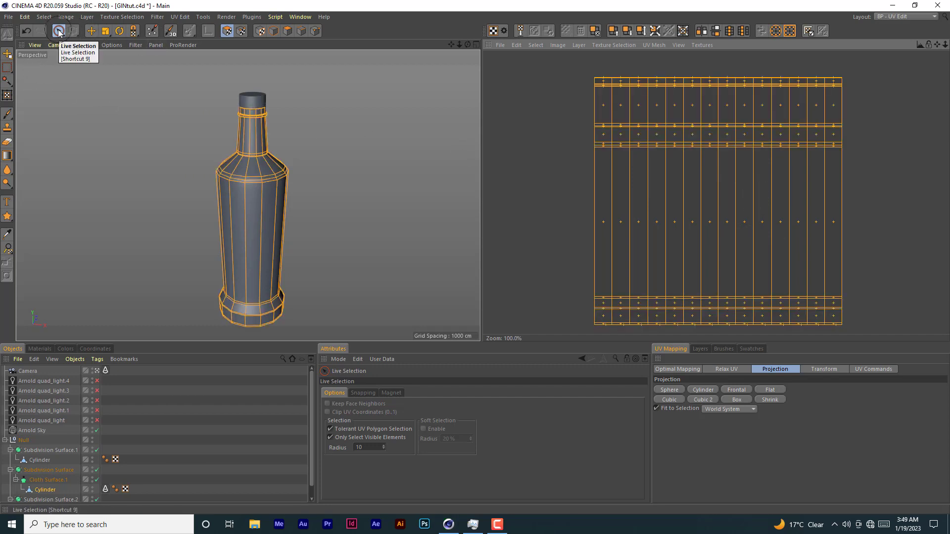
- Create a new 3072 x 3072 pixel, 8-bit RGB grey texture named label main
{"action": "left_click", "coordinate": [503, 47]}
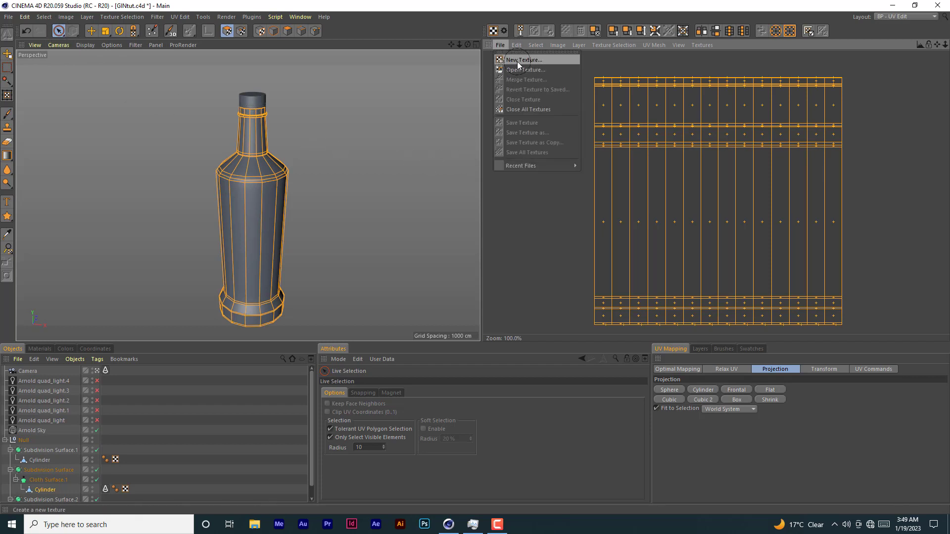
{"action": "left_click", "coordinate": [518, 60]}
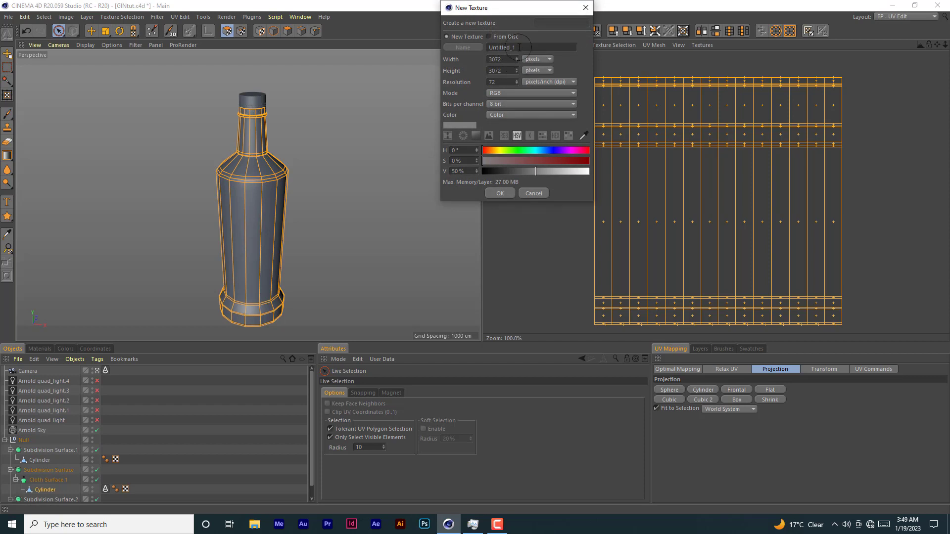
{"action": "left_click_drag", "start_coordinate": [519, 47], "coordinate": [446, 40]}
{"action": "left_click", "coordinate": [501, 194]}
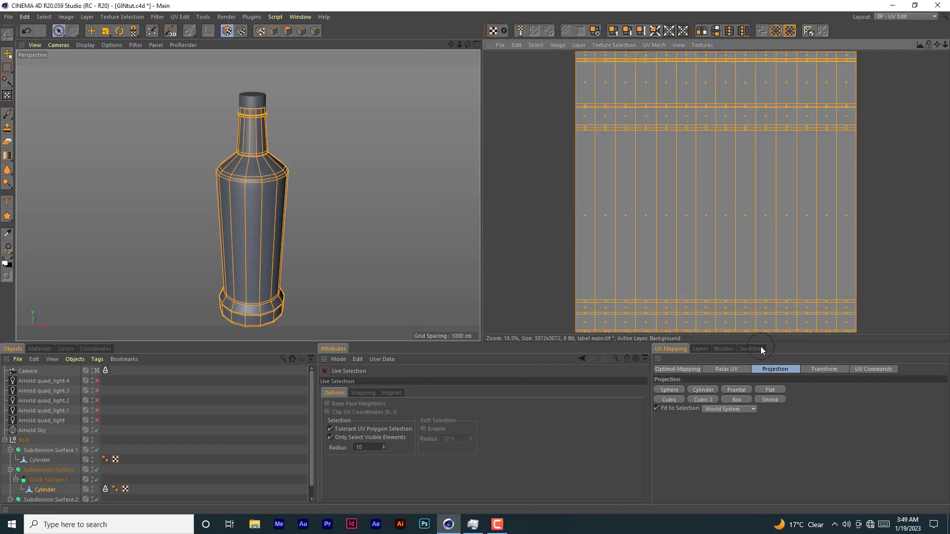
- Outline the selected UV polygons on the Background layer of the label main texture
{"action": "left_click", "coordinate": [700, 349]}
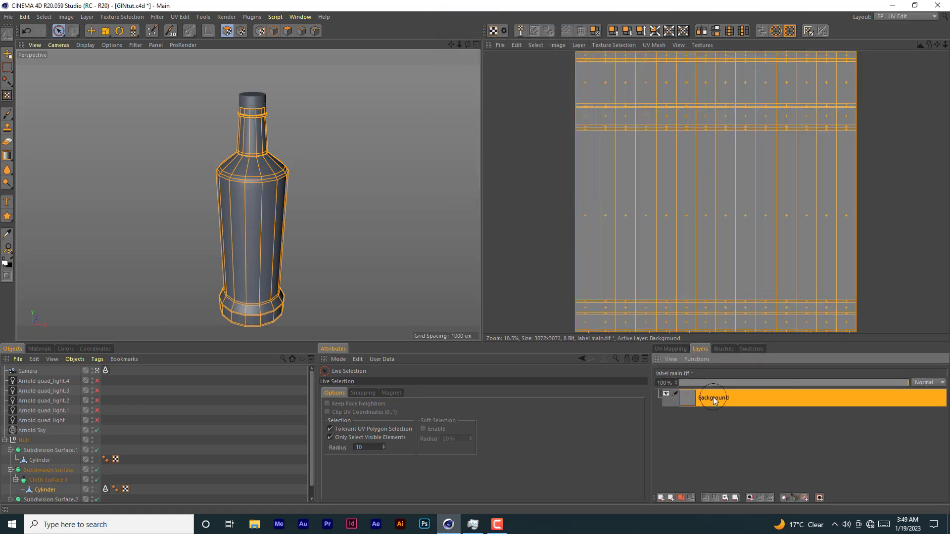
{"action": "left_click", "coordinate": [617, 45]}
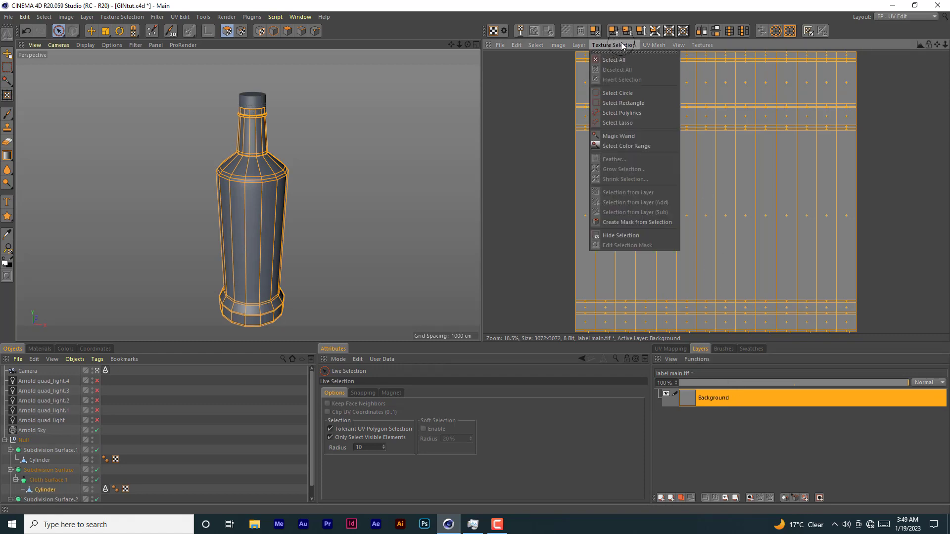
{"action": "mouse_move", "coordinate": [646, 46]}
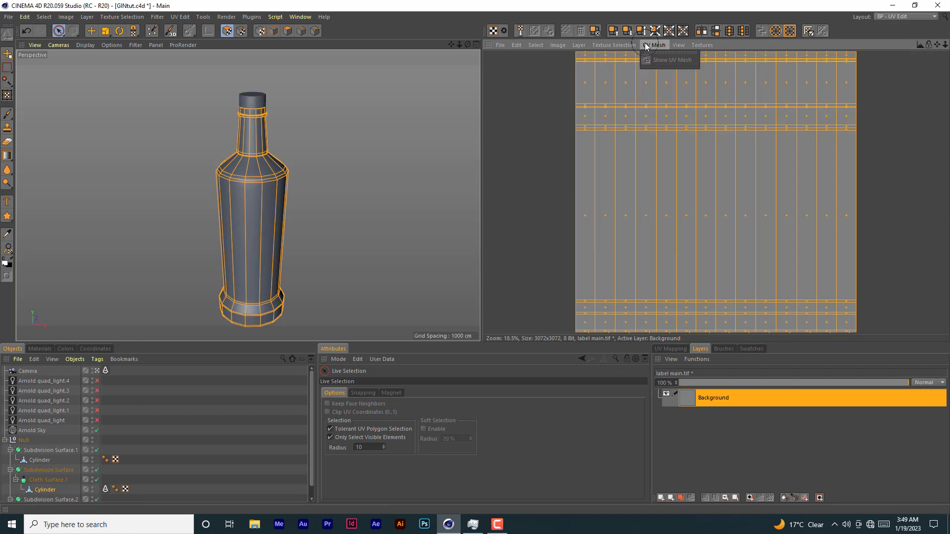
{"action": "mouse_move", "coordinate": [582, 46]}
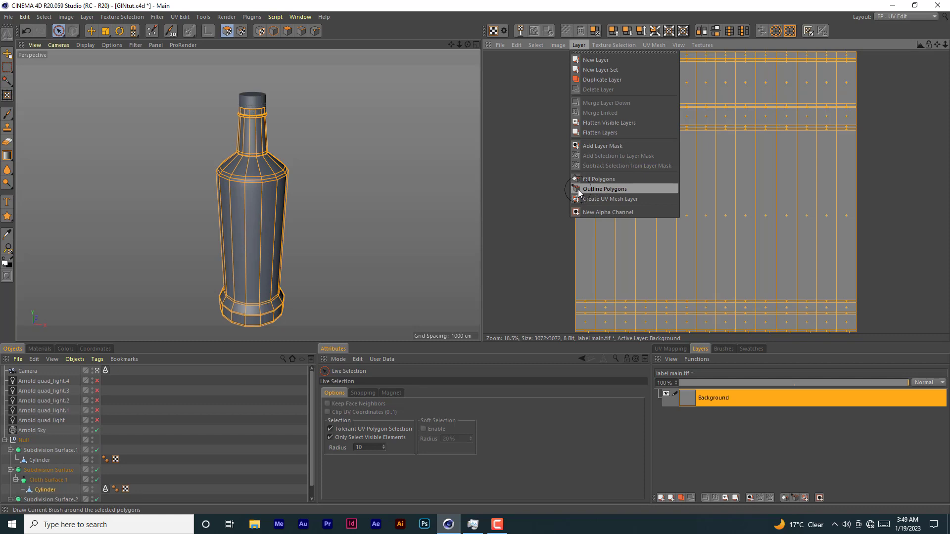
{"action": "left_click", "coordinate": [612, 190]}
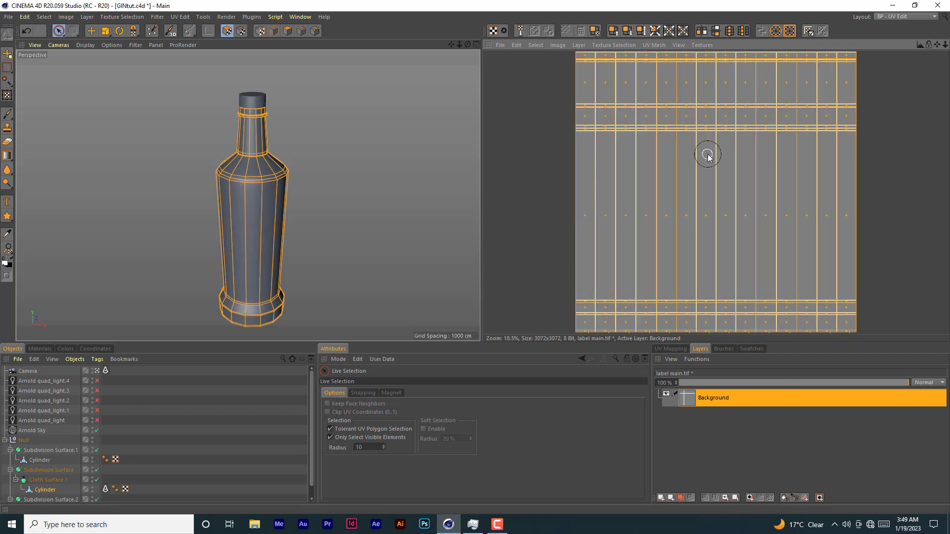
- Save the UV-outlined texture in PSD format as label main in the GIN REF folder
{"action": "left_click", "coordinate": [501, 45]}
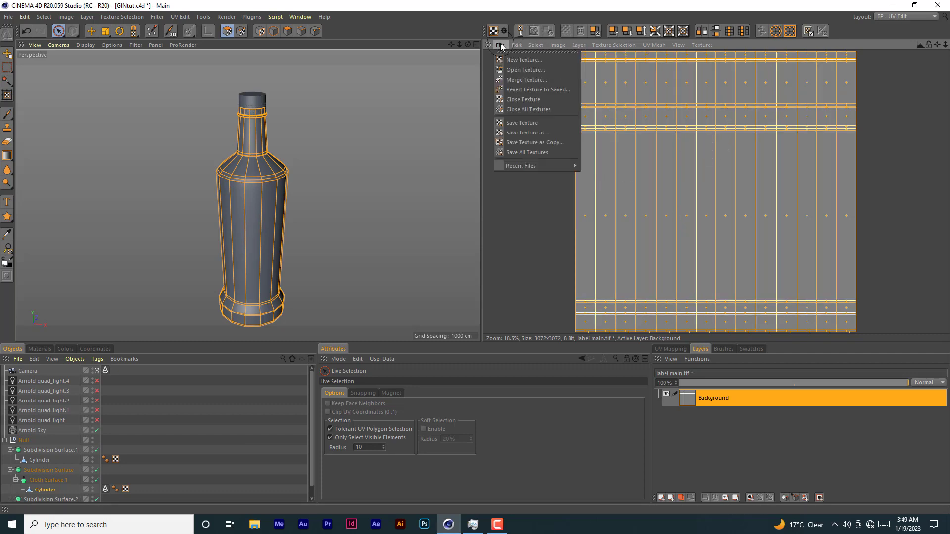
{"action": "left_click", "coordinate": [526, 153]}
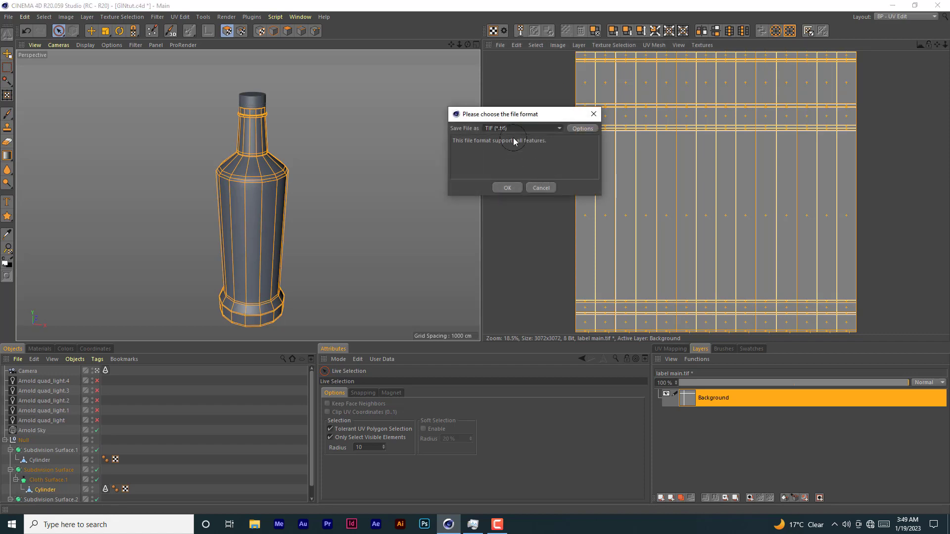
{"action": "left_click", "coordinate": [560, 128]}
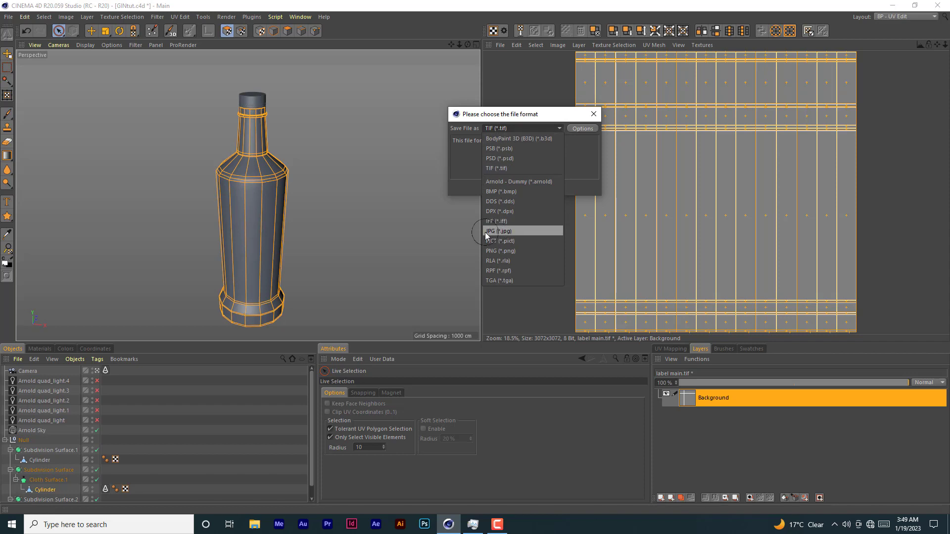
{"action": "left_click", "coordinate": [493, 159]}
{"action": "left_click", "coordinate": [517, 188]}
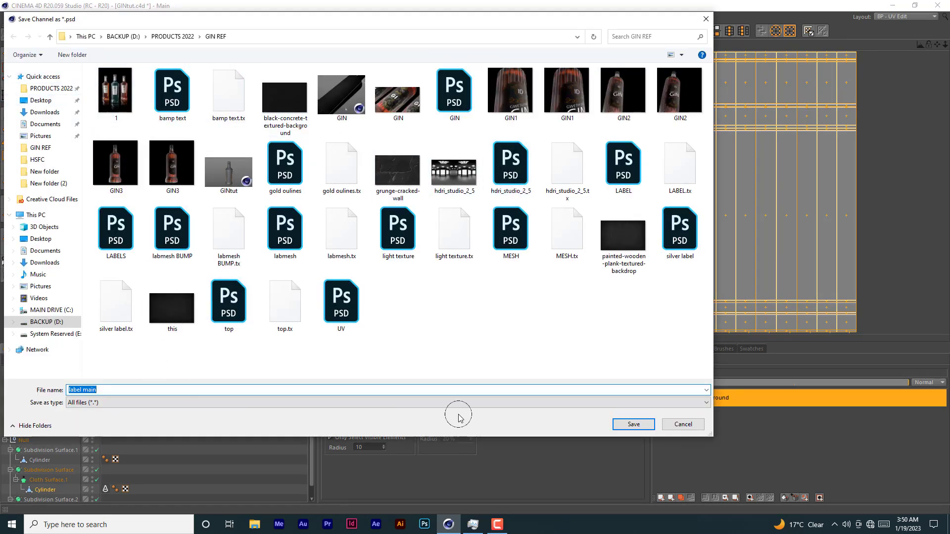
{"action": "left_click", "coordinate": [634, 425]}
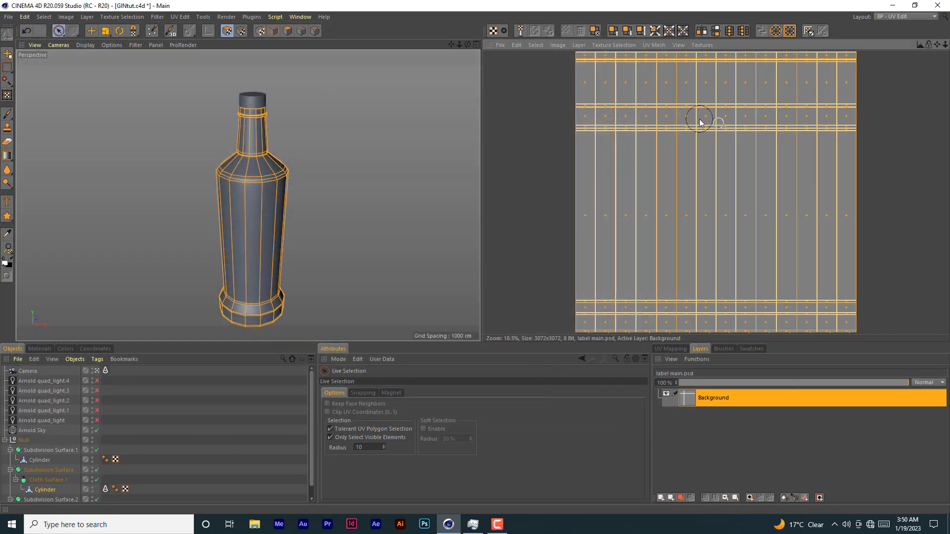
- Return to the arnold (User) layout and display the scene's object hierarchy
{"action": "left_click", "coordinate": [910, 16]}
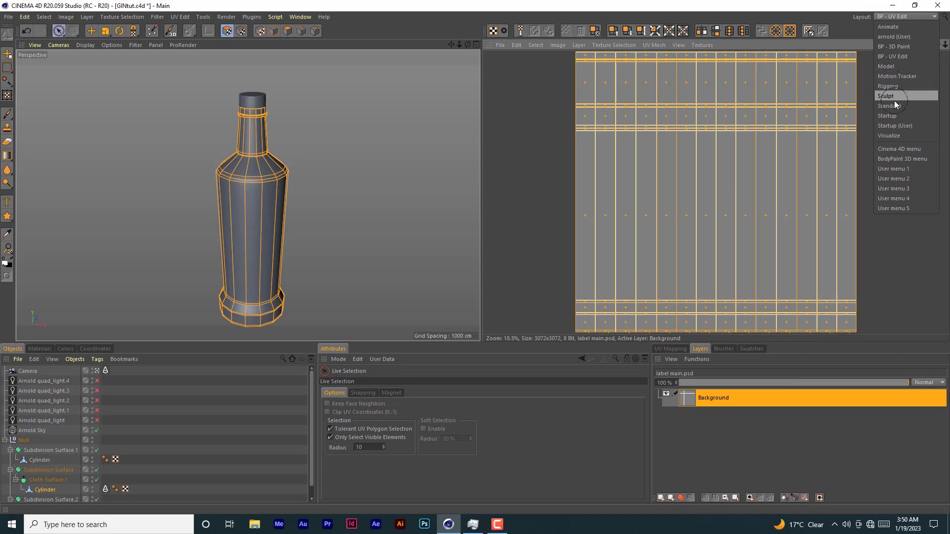
{"action": "left_click", "coordinate": [894, 36]}
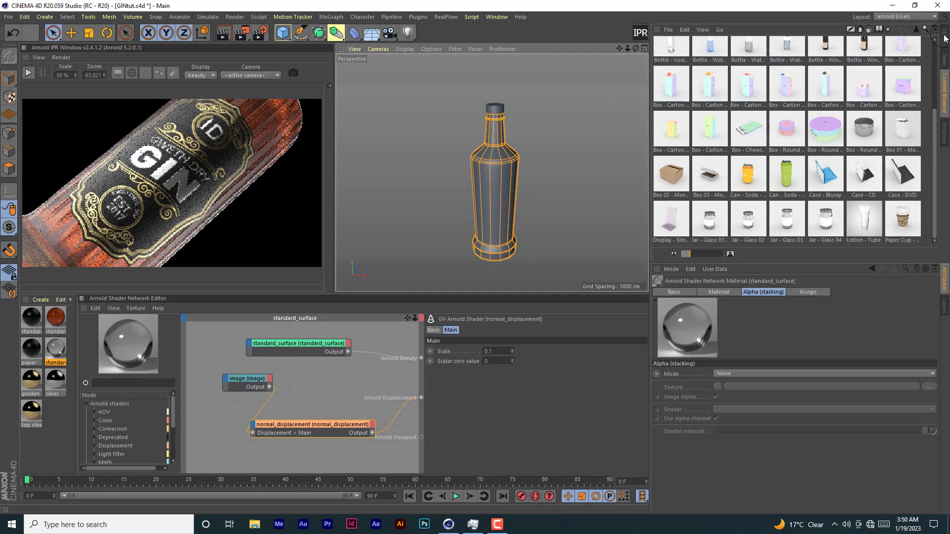
{"action": "left_click", "coordinate": [945, 37]}
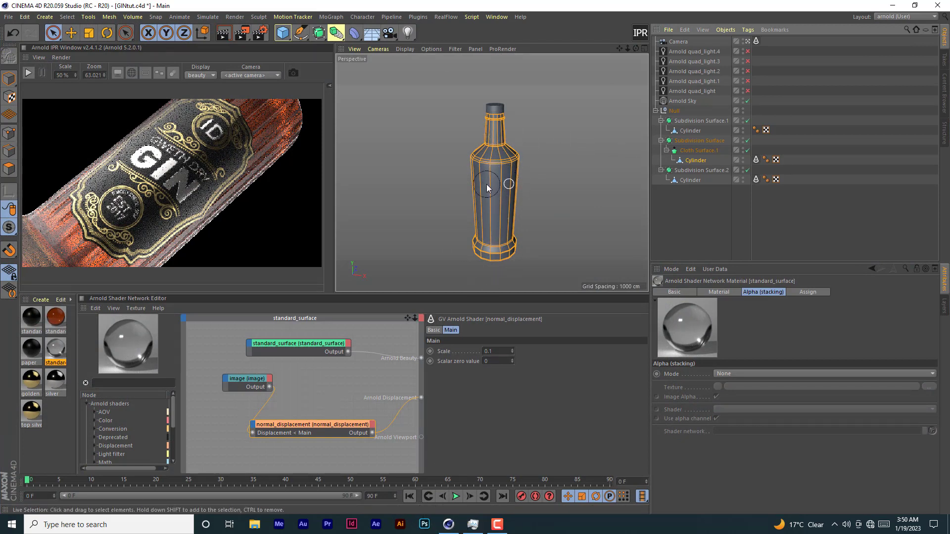
- Switch to Photoshop and open the label main PSD from the GIN REF folder
{"action": "left_click", "coordinate": [425, 524]}
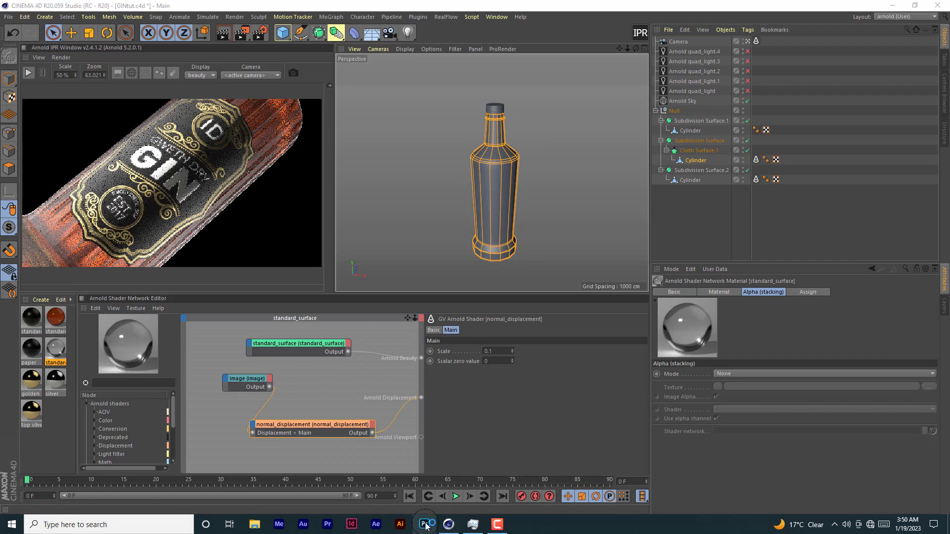
{"action": "left_click", "coordinate": [22, 5]}
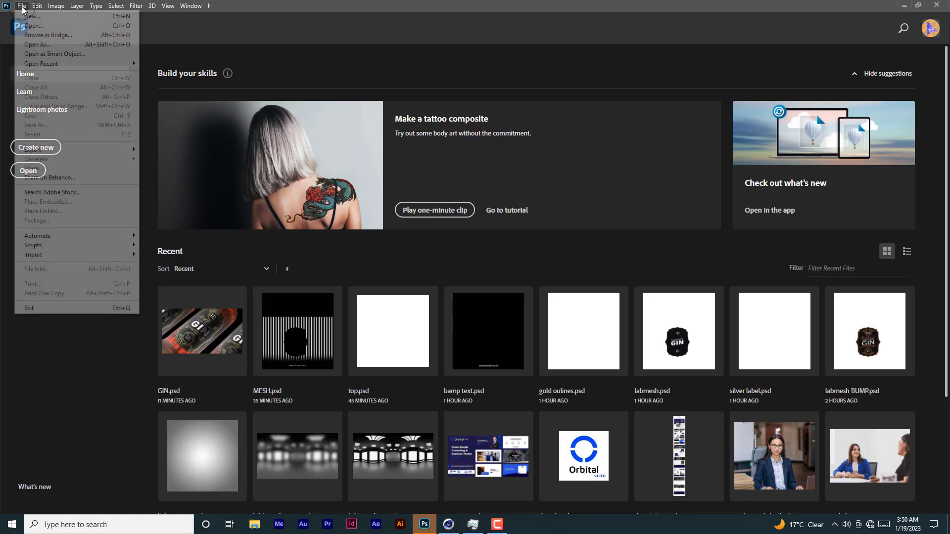
{"action": "left_click", "coordinate": [33, 25]}
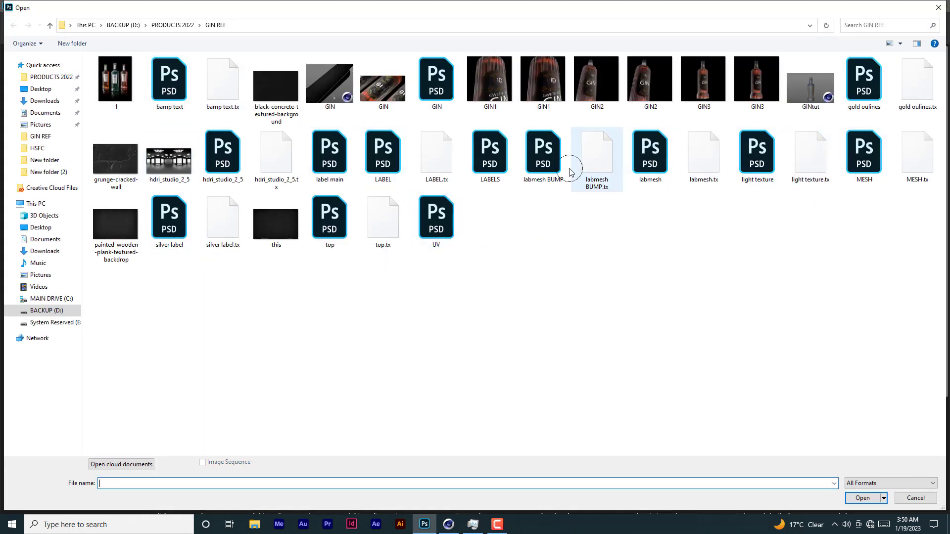
{"action": "double_click", "coordinate": [330, 154]}
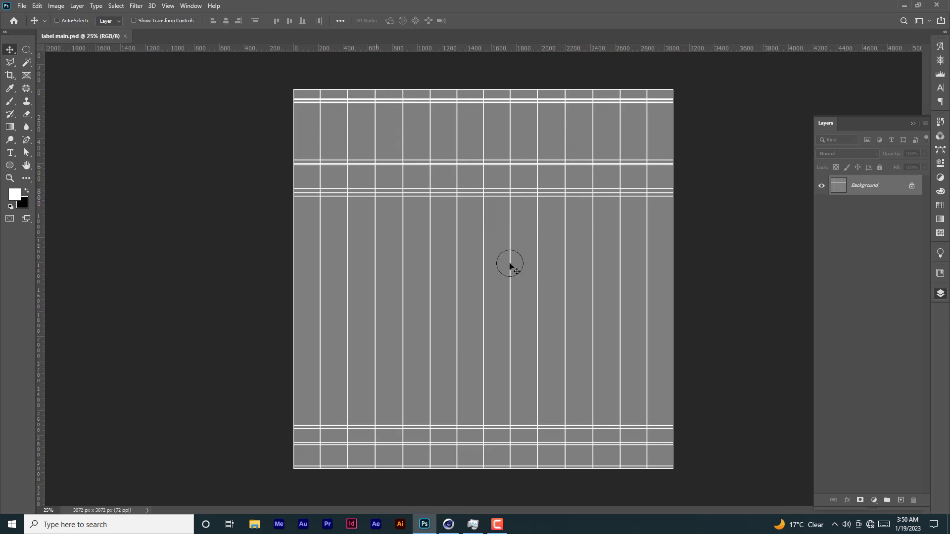
{"action": "left_click", "coordinate": [22, 5]}
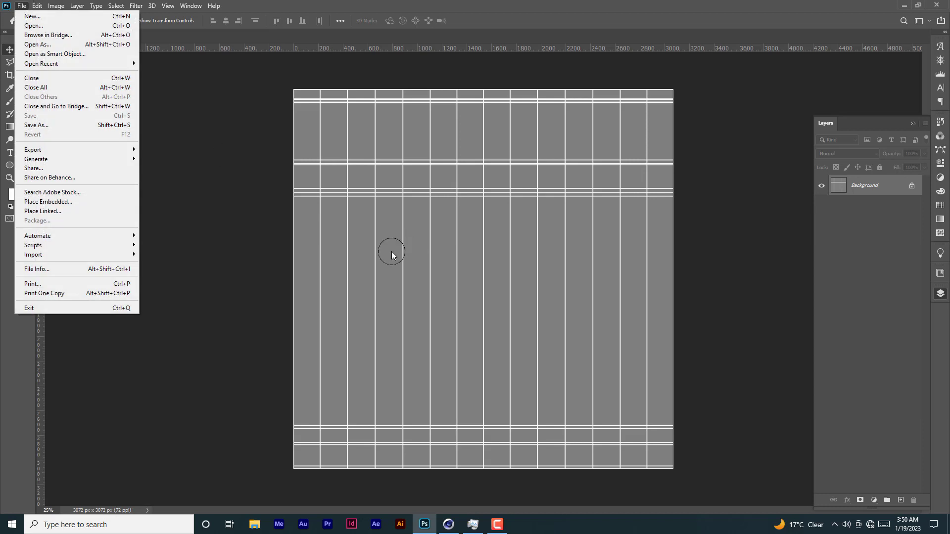
{"action": "left_click", "coordinate": [44, 27]}
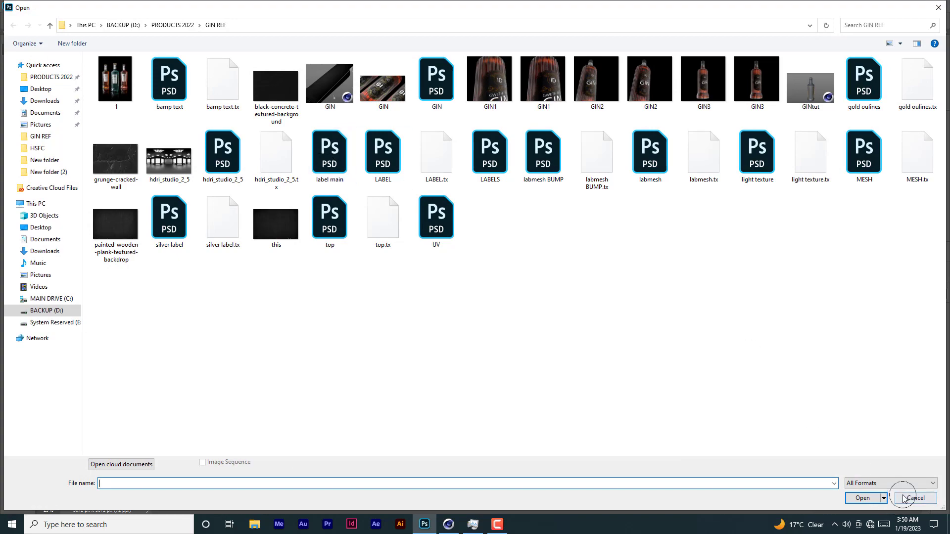
{"action": "left_click", "coordinate": [903, 498]}
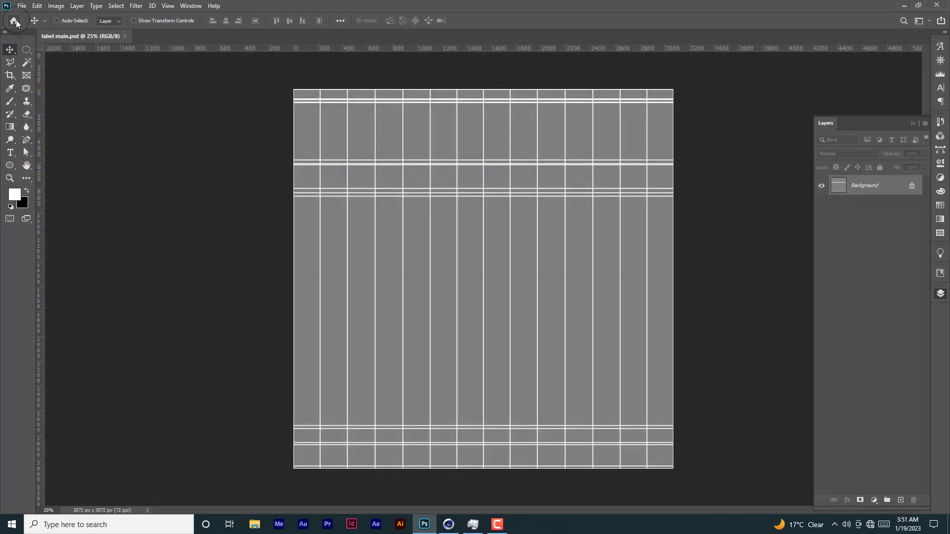
- Open MESH.psd from the recent files
{"action": "left_click", "coordinate": [14, 21]}
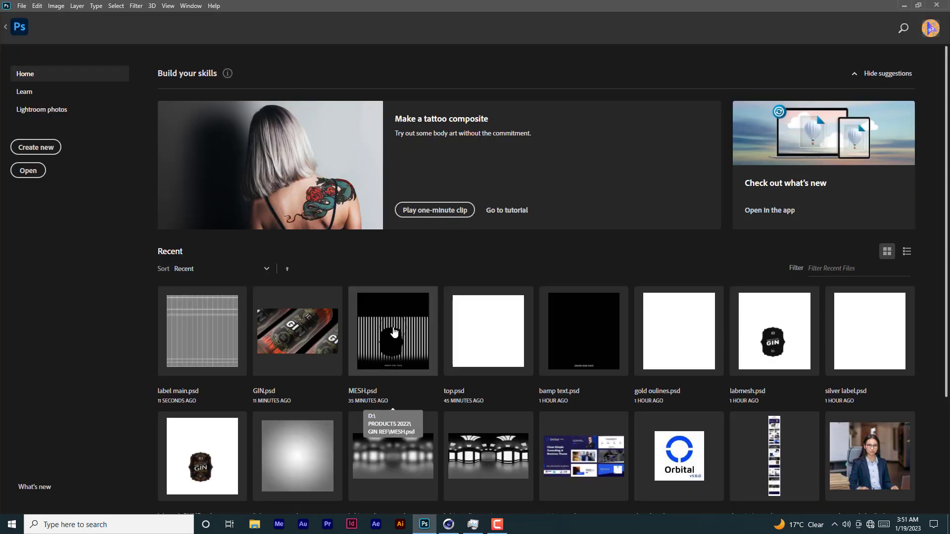
{"action": "left_click", "coordinate": [394, 333]}
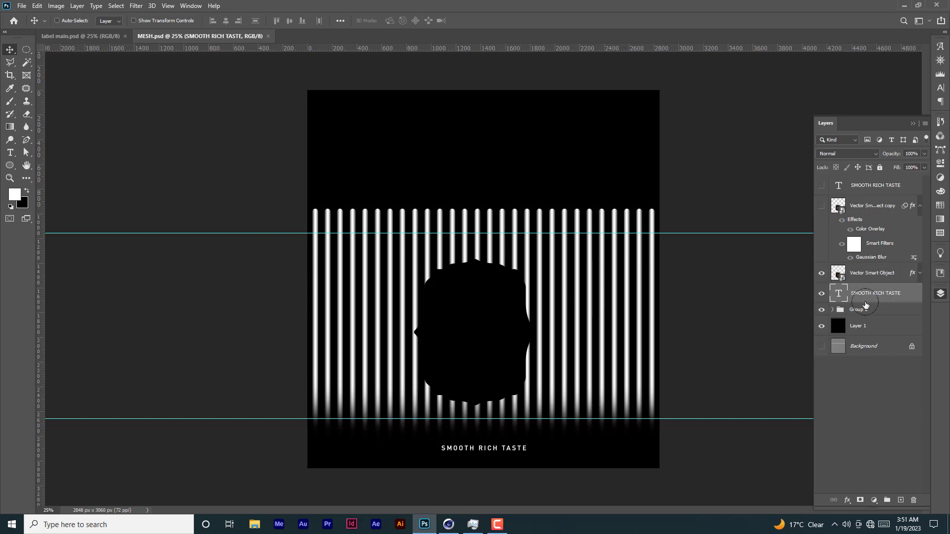
- Hide the Color Overlay on the visible Vector Smart Object and expand Group 2 and Group 1 to inspect the stripe layers
{"action": "left_click", "coordinate": [920, 273]}
{"action": "left_click", "coordinate": [850, 297]}
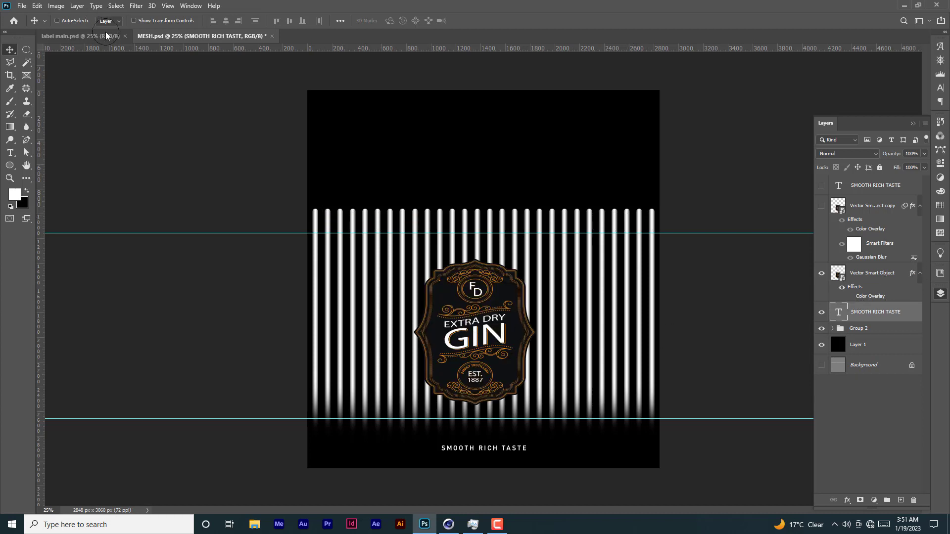
{"action": "left_click", "coordinate": [81, 36]}
{"action": "left_click", "coordinate": [833, 328]}
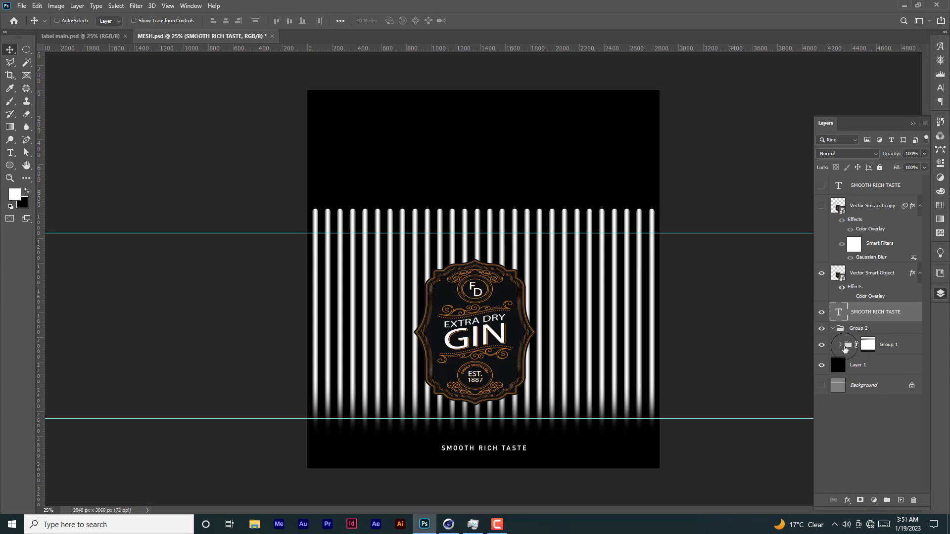
{"action": "left_click", "coordinate": [841, 345]}
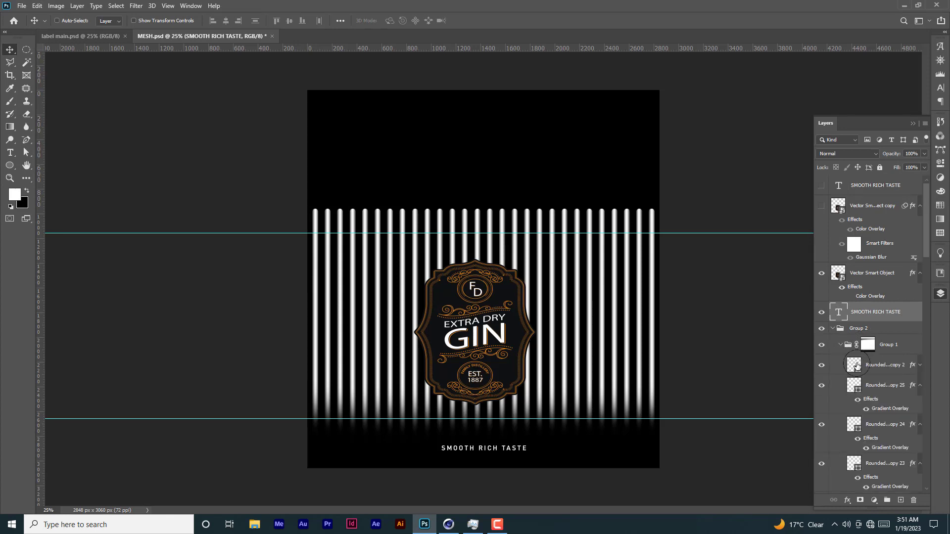
{"action": "left_click", "coordinate": [852, 365]}
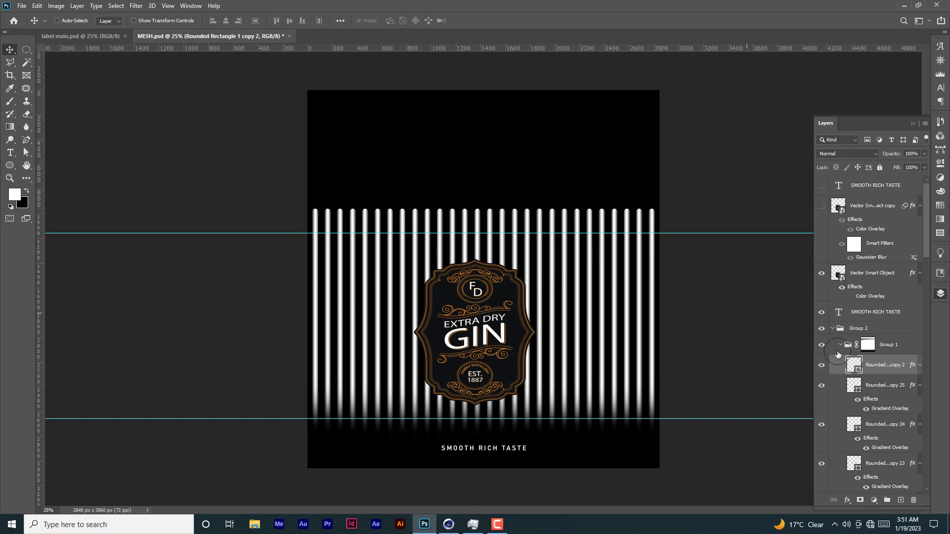
- Turn the Vector Smart Object's Color Overlay back on, and collapse its effects and Group 2
{"action": "left_click", "coordinate": [838, 273]}
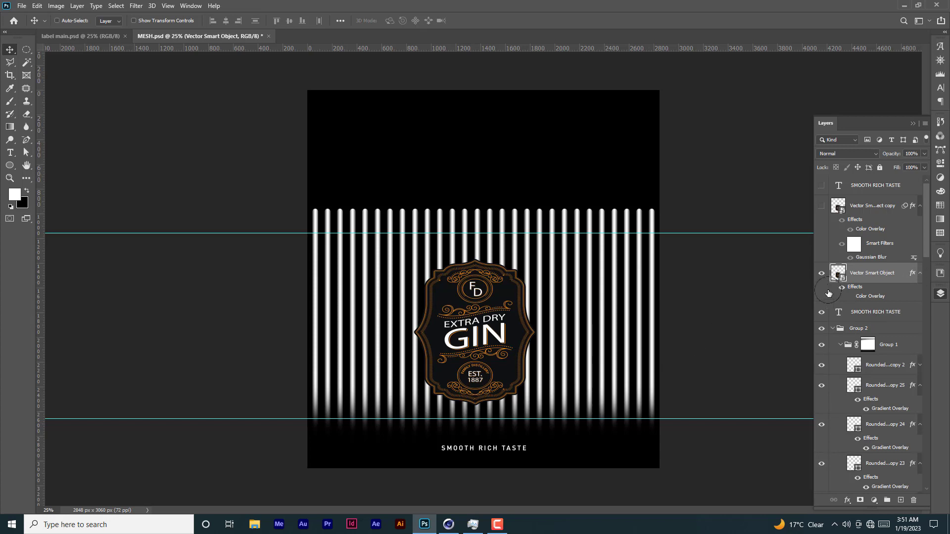
{"action": "left_click", "coordinate": [851, 297]}
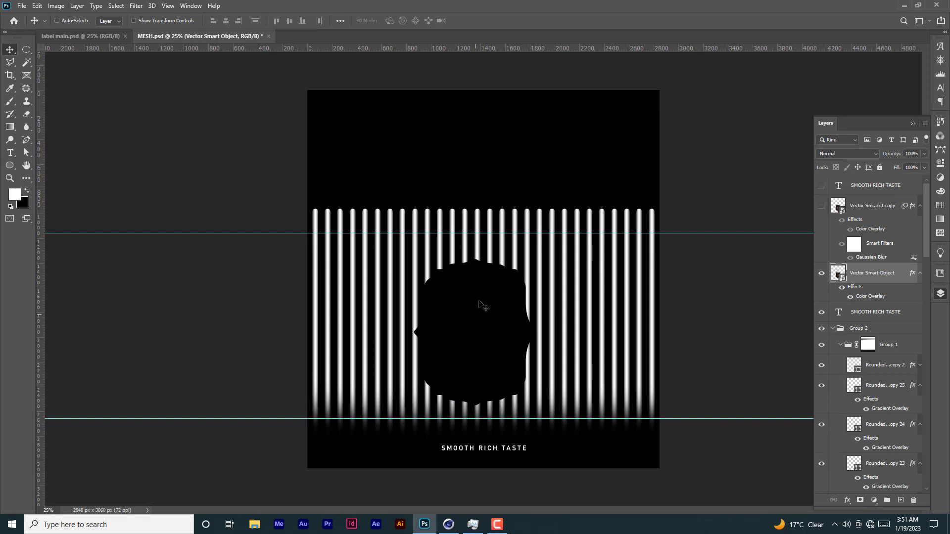
{"action": "left_click", "coordinate": [919, 273]}
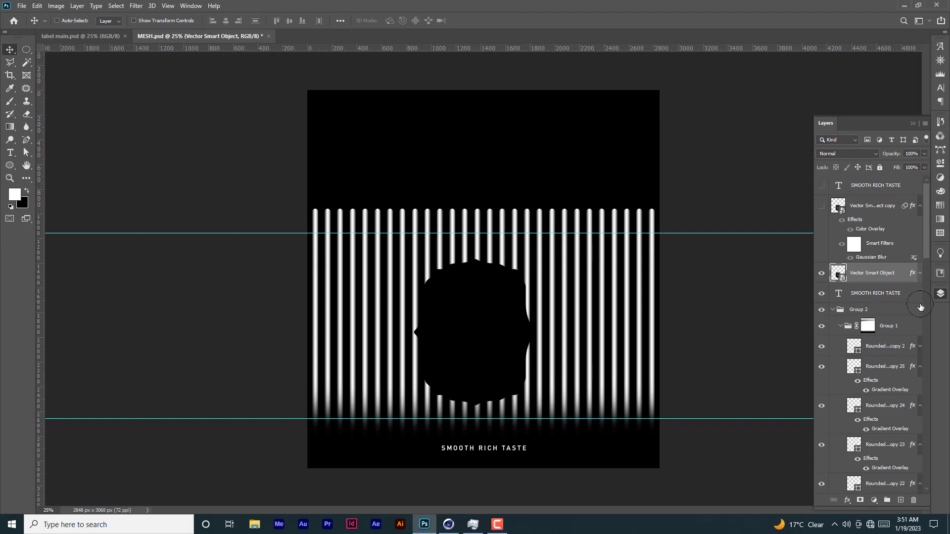
{"action": "left_click", "coordinate": [833, 311]}
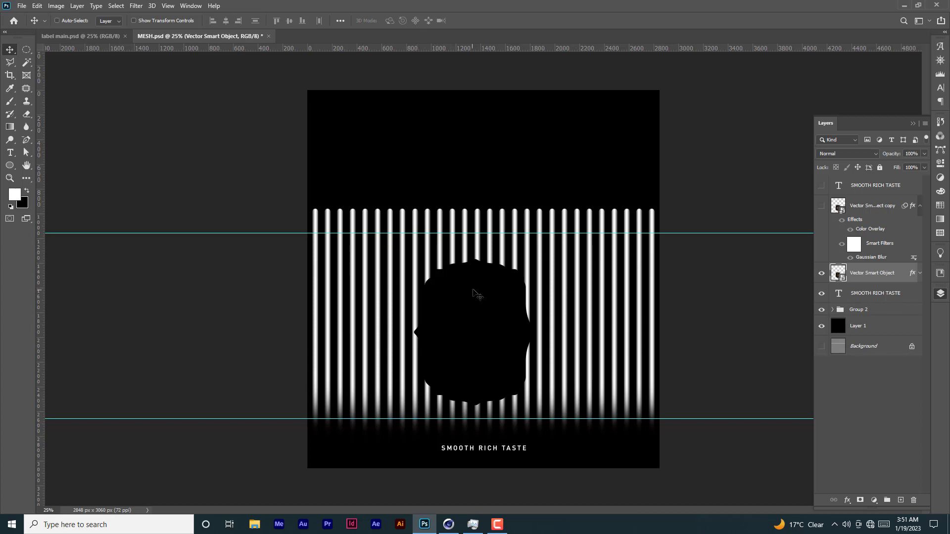
- Return to Cinema 4D and review the settings of the image, normal_displacement and standard_surface nodes in the standard_surface material
{"action": "left_click", "coordinate": [906, 6]}
{"action": "left_click", "coordinate": [249, 380]}
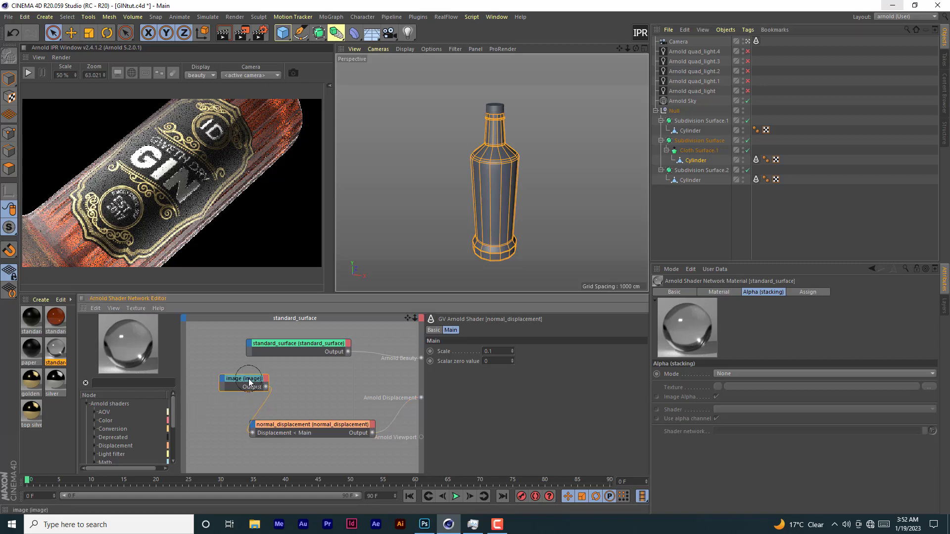
{"action": "left_click_drag", "start_coordinate": [249, 382], "coordinate": [237, 383]}
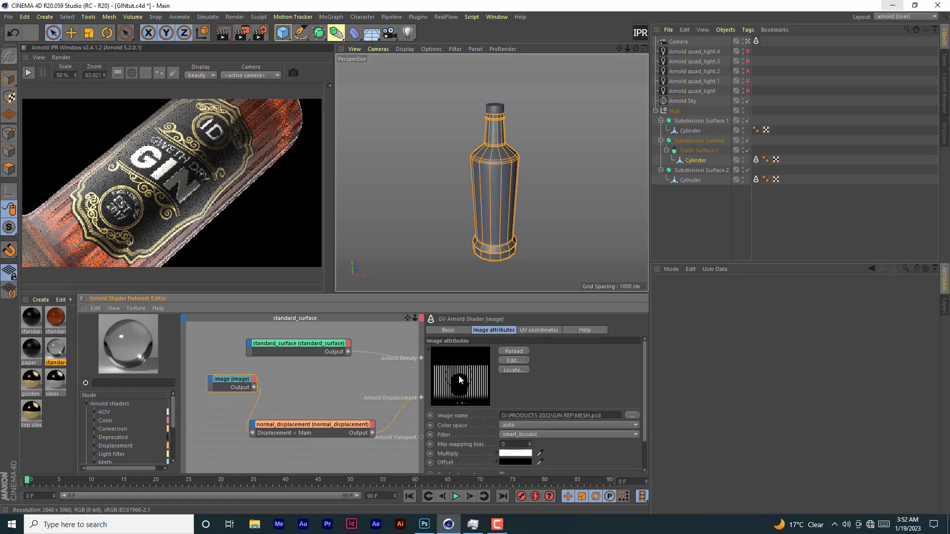
{"action": "left_click", "coordinate": [297, 428]}
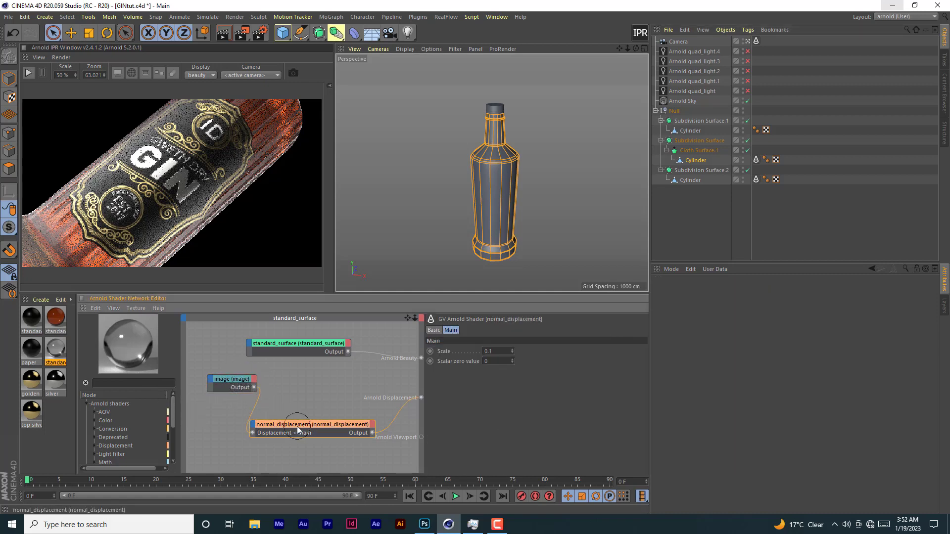
{"action": "left_click", "coordinate": [297, 345]}
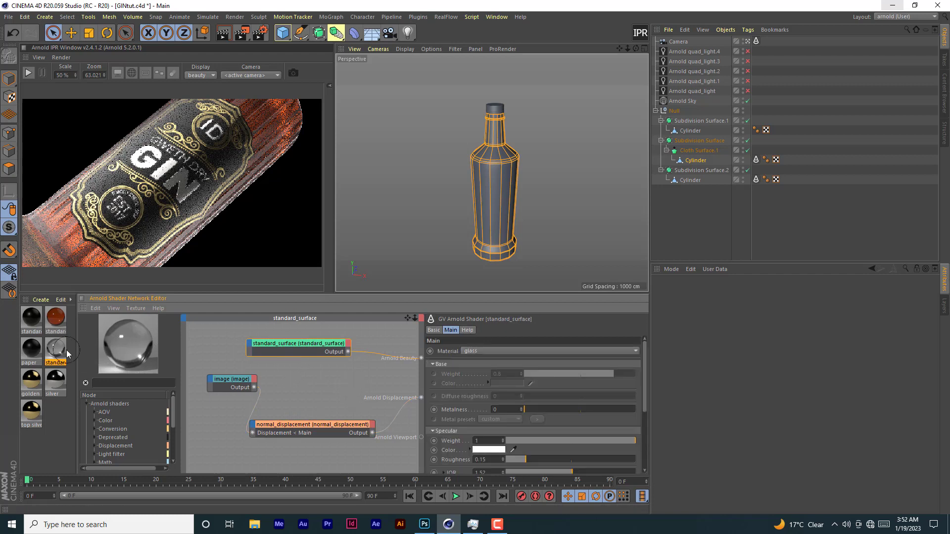
- Apply the standard_surface glass material to the Cylinder under Cloth Surface.1 and render it in the Arnold IPR
{"action": "left_click_drag", "start_coordinate": [67, 352], "coordinate": [695, 161]}
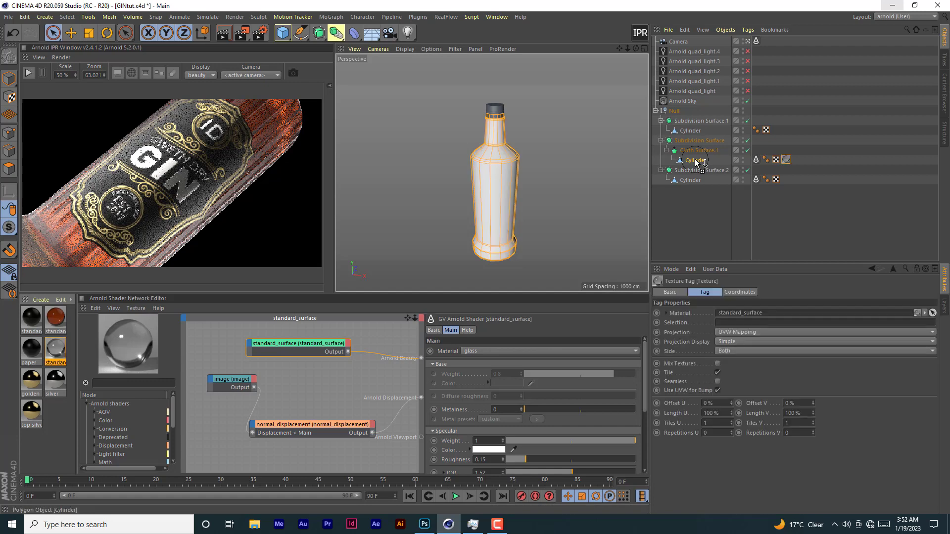
{"action": "left_click", "coordinate": [27, 73]}
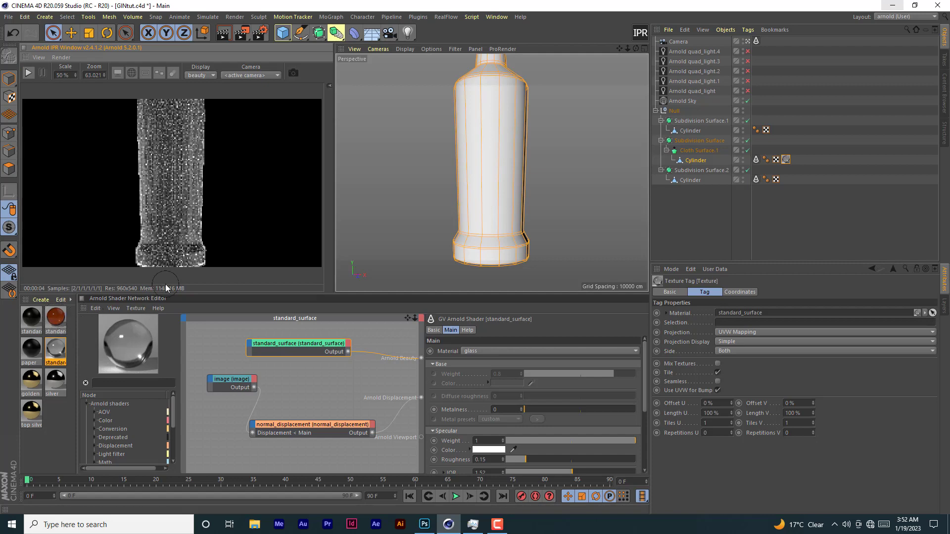
- Show the network of the standard_surface_02 material and display its standard_surface node's settings
{"action": "double_click", "coordinate": [56, 317]}
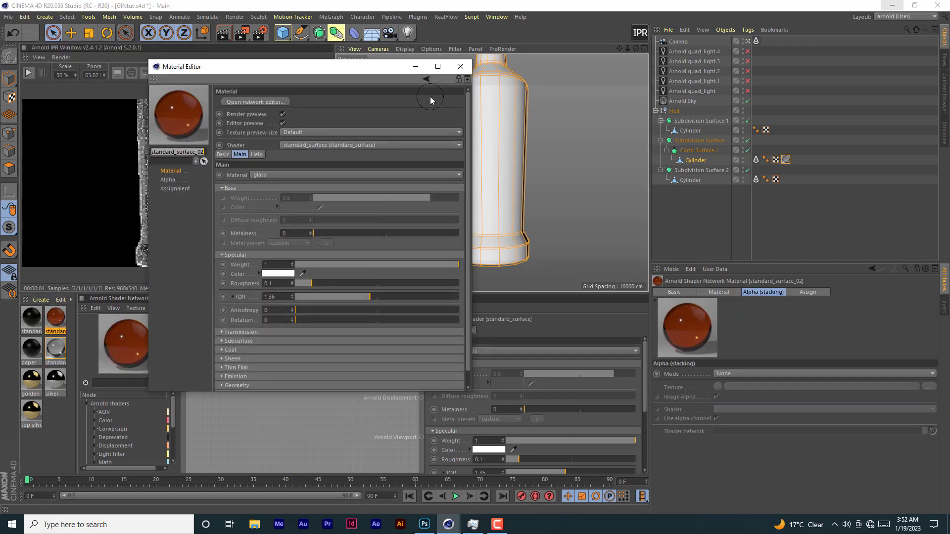
{"action": "left_click", "coordinate": [460, 67]}
{"action": "left_click", "coordinate": [315, 378]}
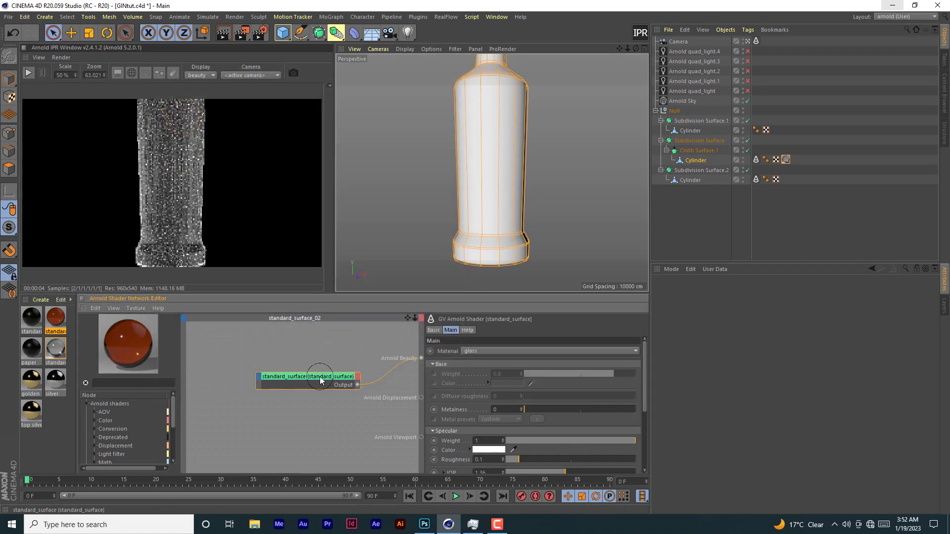
{"action": "left_click_drag", "start_coordinate": [315, 378], "coordinate": [300, 352]}
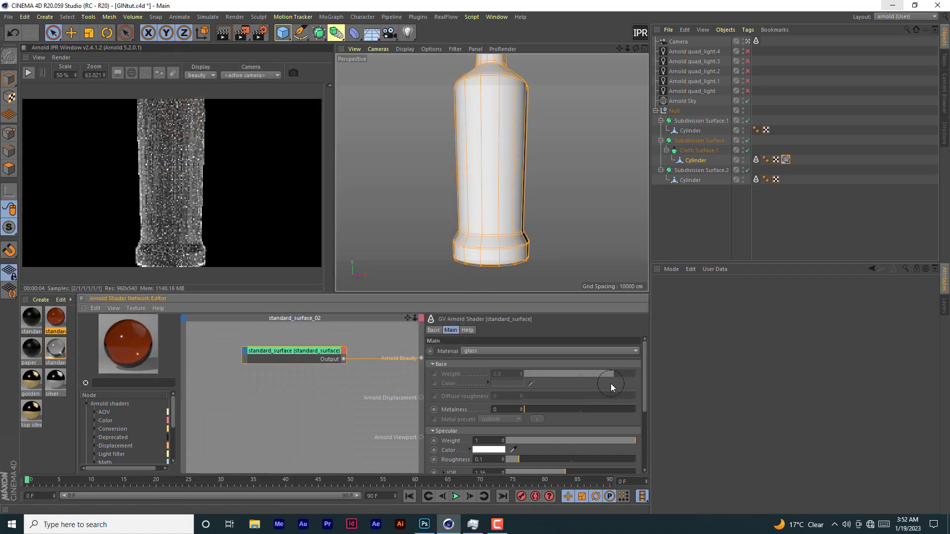
{"action": "left_click_drag", "start_coordinate": [643, 378], "coordinate": [636, 464]}
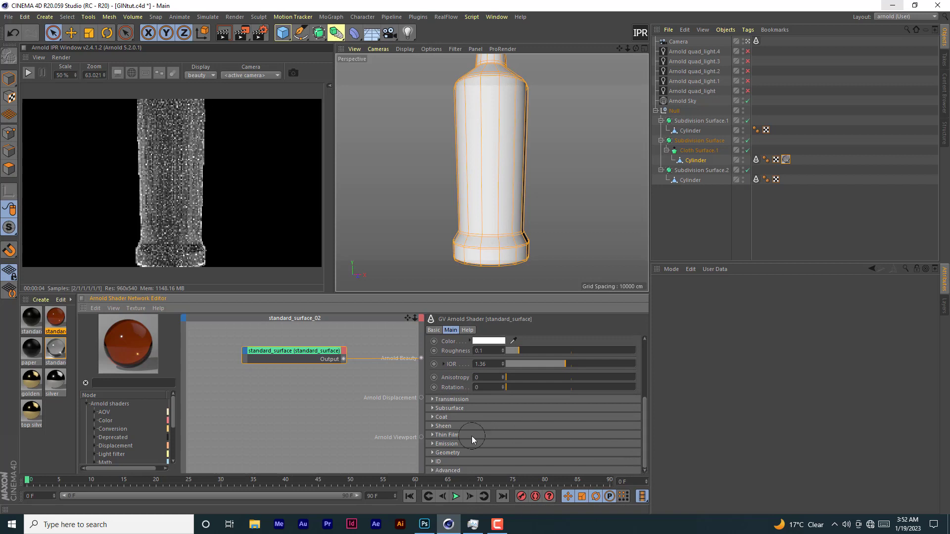
- Examine the emission, subsurface, transmission colour and IOR preset settings of standard_surface_02
{"action": "left_click", "coordinate": [434, 444]}
{"action": "left_click", "coordinate": [435, 444]}
{"action": "left_click", "coordinate": [433, 408]}
{"action": "left_click", "coordinate": [432, 408]}
{"action": "left_click", "coordinate": [432, 399]}
{"action": "left_click", "coordinate": [507, 417]}
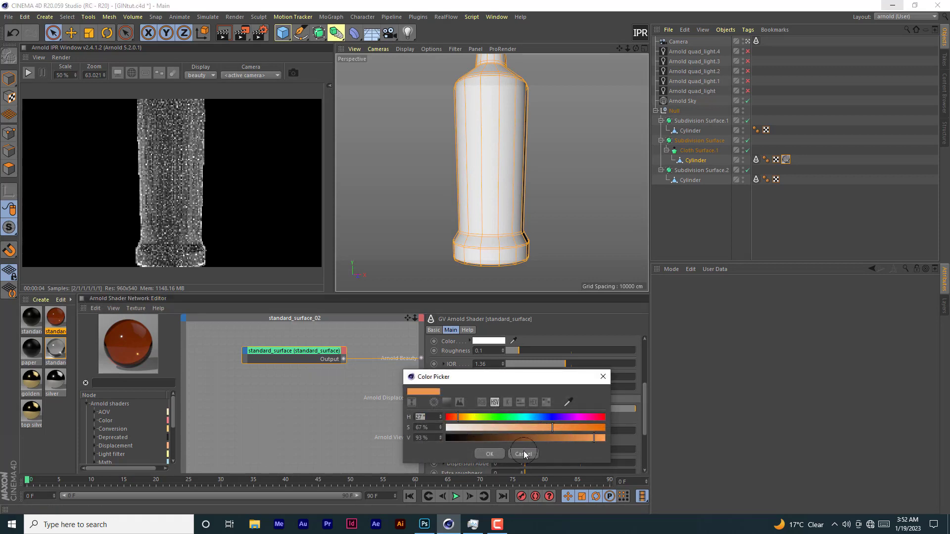
{"action": "left_click", "coordinate": [523, 453]}
{"action": "left_click_drag", "start_coordinate": [642, 392], "coordinate": [645, 349]}
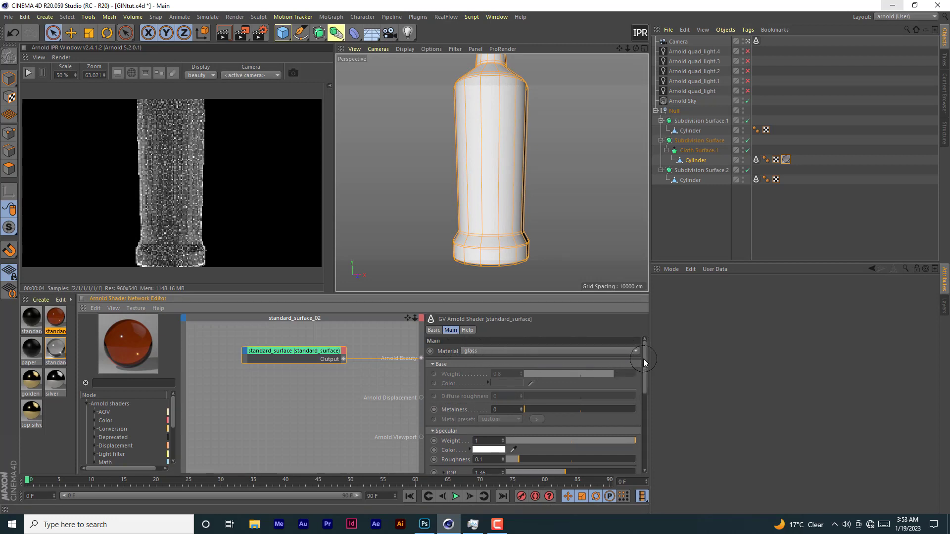
{"action": "left_click_drag", "start_coordinate": [644, 358], "coordinate": [637, 402]}
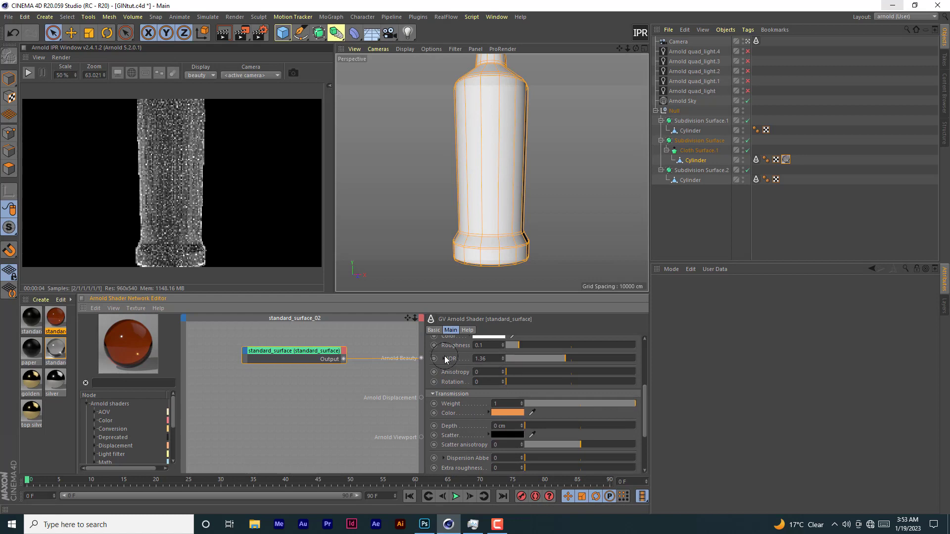
{"action": "left_click", "coordinate": [443, 357]}
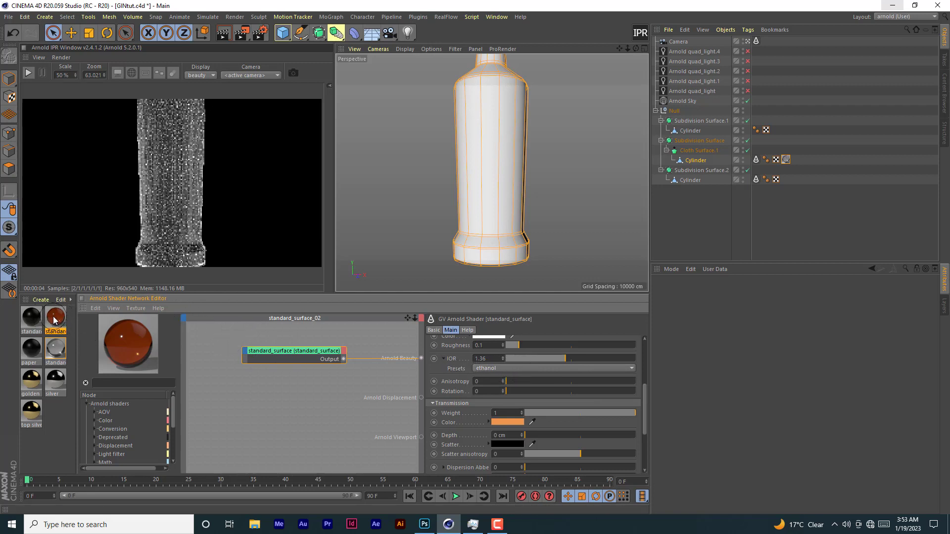
- Apply the standard_surface_02 material to the Cylinder under Subdivision Surface.2 and preview the bottle's base in the Arnold IPR
{"action": "left_click_drag", "start_coordinate": [54, 320], "coordinate": [691, 182]}
{"action": "left_click", "coordinate": [28, 73]}
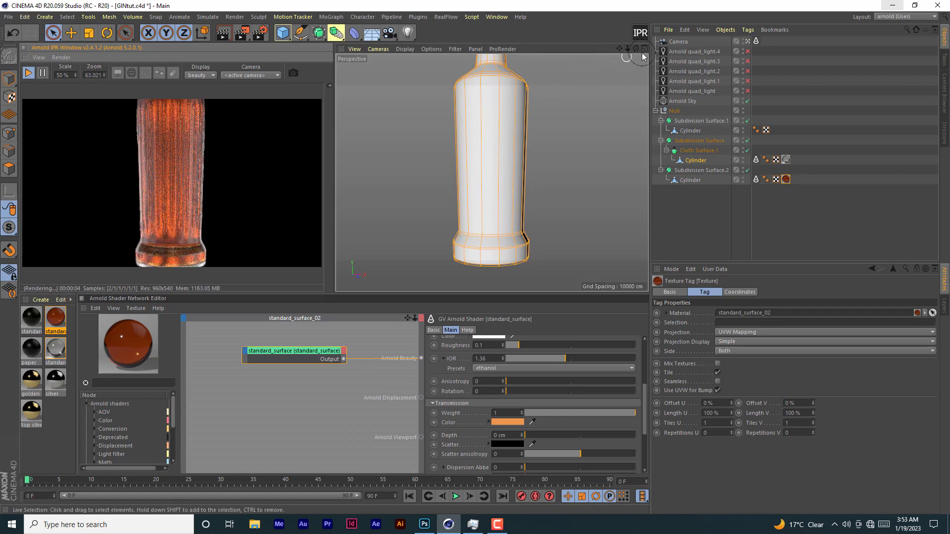
{"action": "left_click_drag", "start_coordinate": [636, 49], "coordinate": [475, 257]}
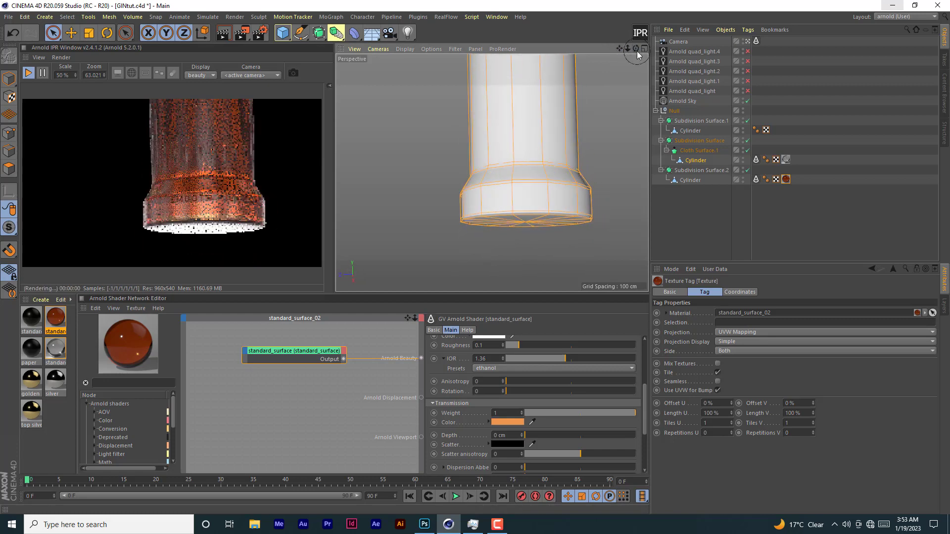
{"action": "left_click_drag", "start_coordinate": [628, 48], "coordinate": [475, 259]}
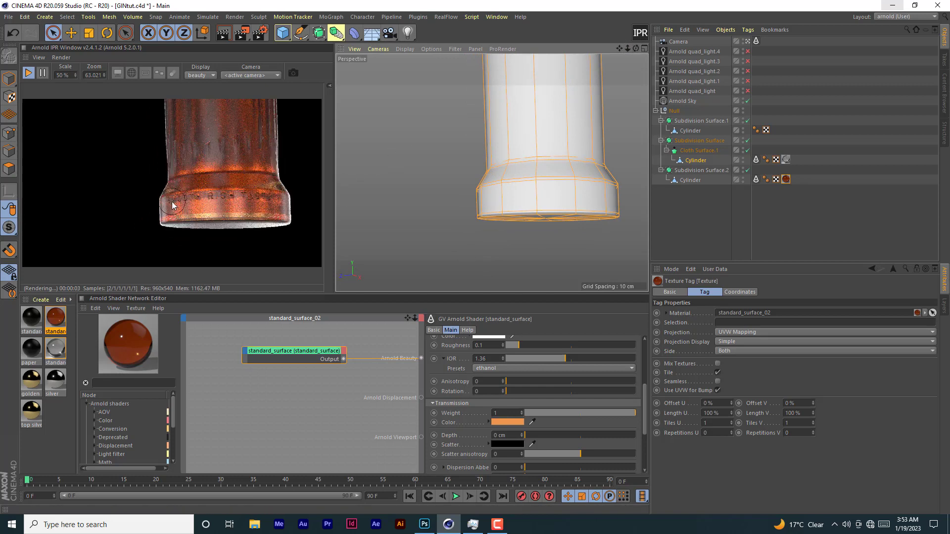
{"action": "left_click_drag", "start_coordinate": [627, 49], "coordinate": [476, 257]}
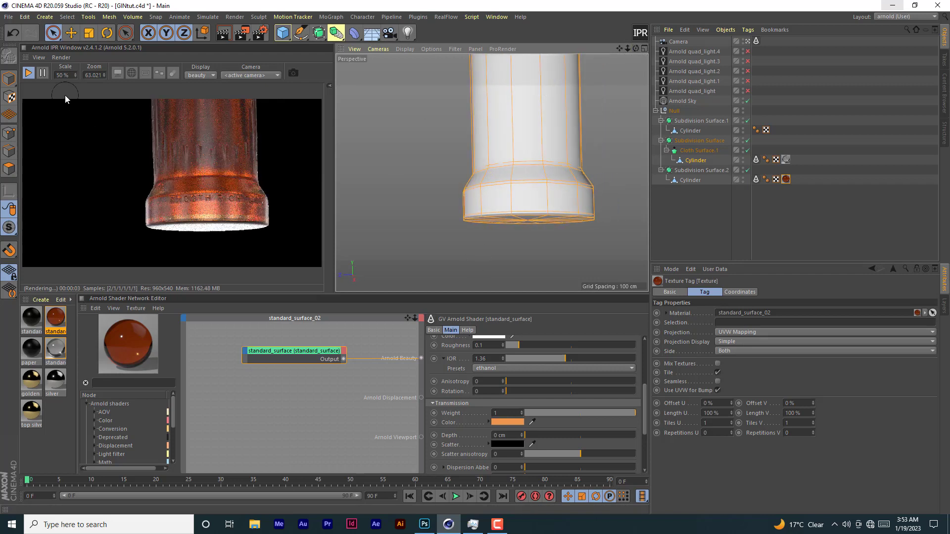
- Stop the Arnold IPR, start a Picture Viewer render of the bottle's base, check it against the earlier label render and cancel it
{"action": "left_click", "coordinate": [30, 74]}
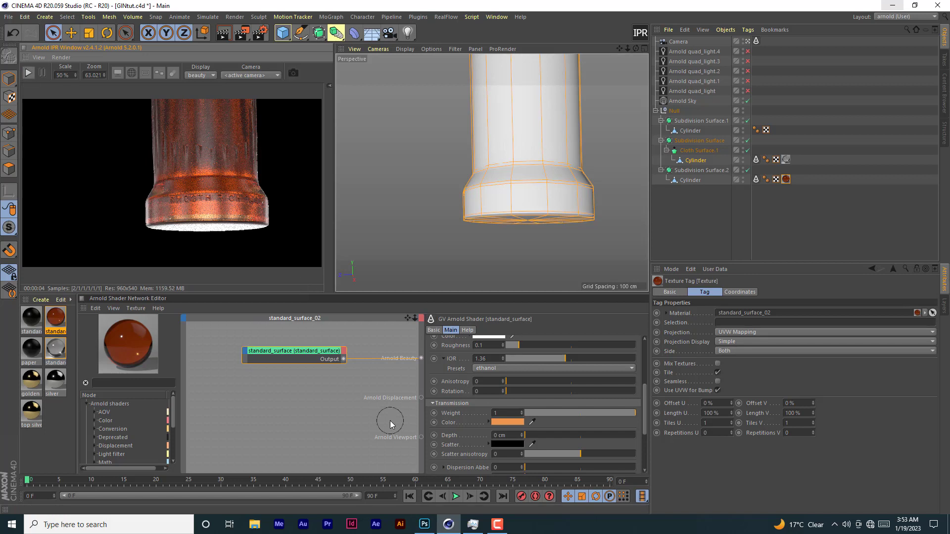
{"action": "left_click", "coordinate": [245, 34]}
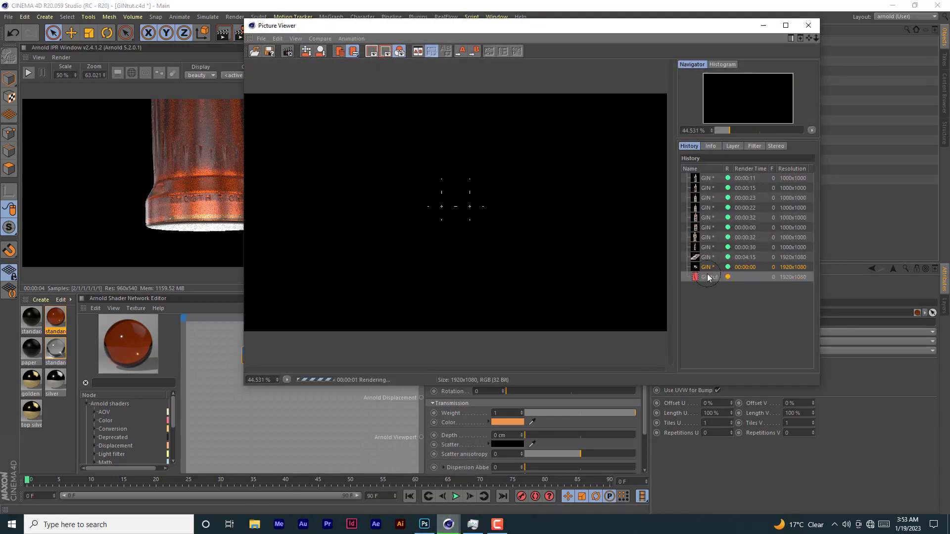
{"action": "left_click", "coordinate": [707, 258]}
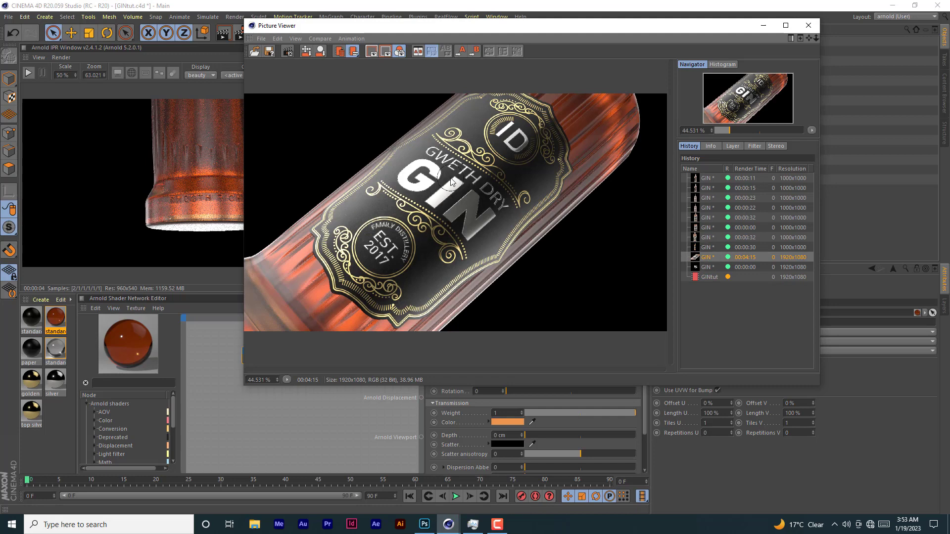
{"action": "left_click", "coordinate": [707, 277]}
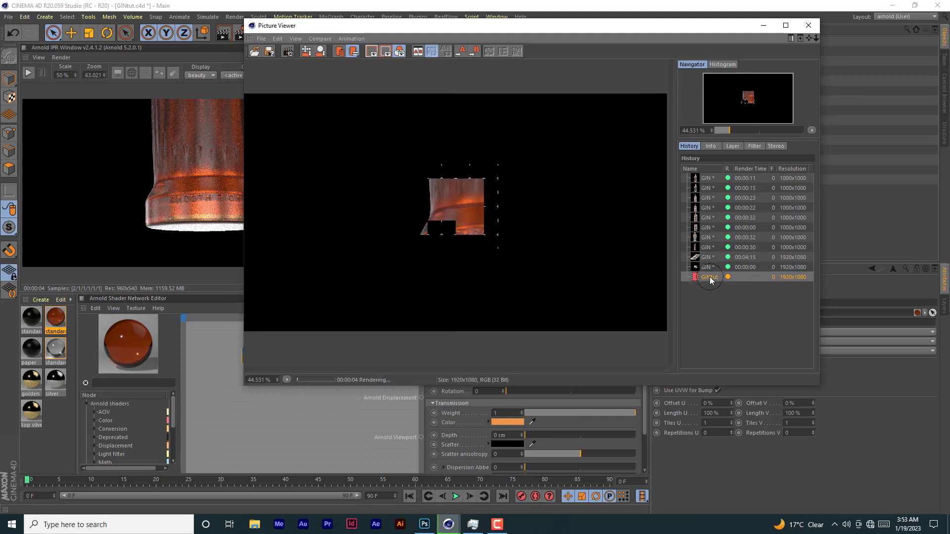
{"action": "left_click", "coordinate": [289, 53]}
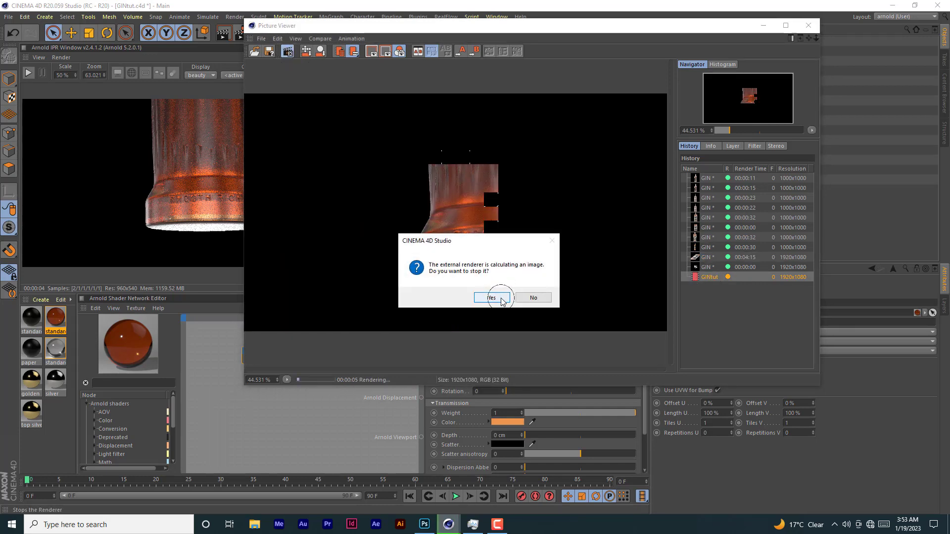
{"action": "left_click", "coordinate": [549, 299]}
- View the partial and the full GIN label renders in the Picture Viewer history and close the viewer
{"action": "left_click", "coordinate": [708, 267]}
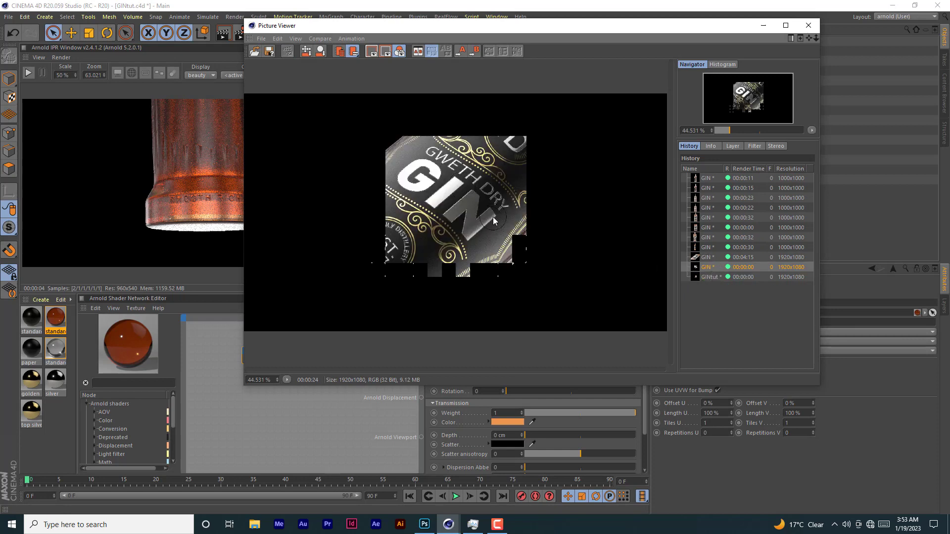
{"action": "left_click", "coordinate": [698, 257]}
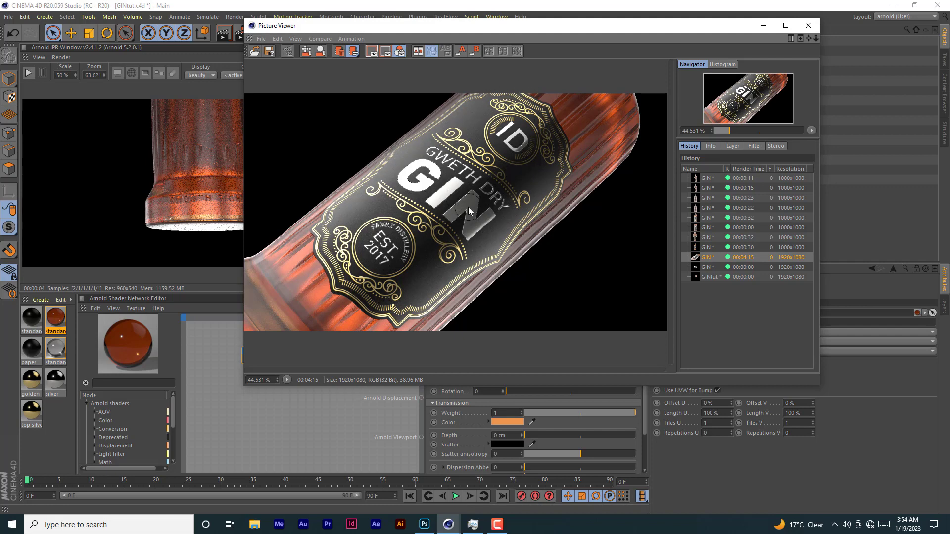
{"action": "left_click", "coordinate": [179, 7]}
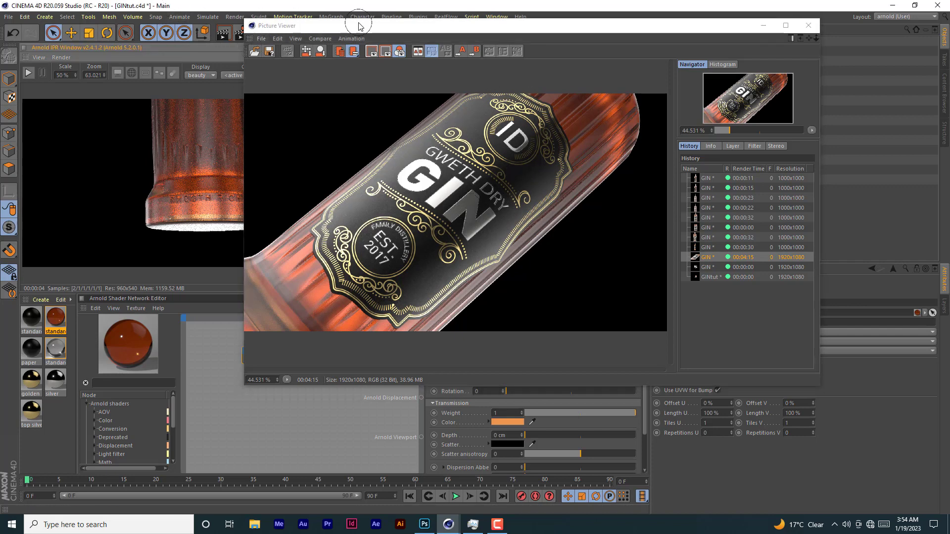
{"action": "left_click", "coordinate": [808, 25]}
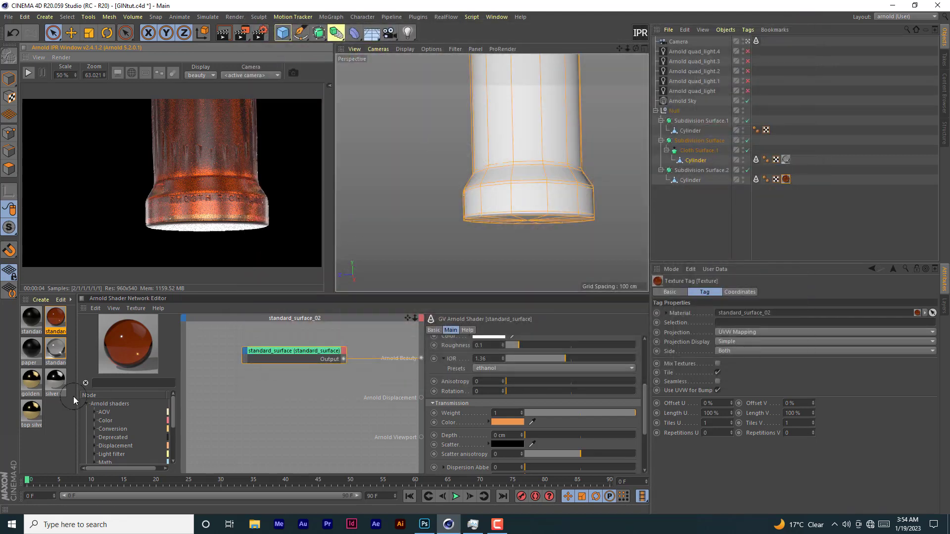
- Widen the material list and examine the top silver material's normal_displacement and silver shader nodes and its alpha stacking settings
{"action": "left_click_drag", "start_coordinate": [78, 335], "coordinate": [133, 335]}
{"action": "left_click", "coordinate": [80, 350]}
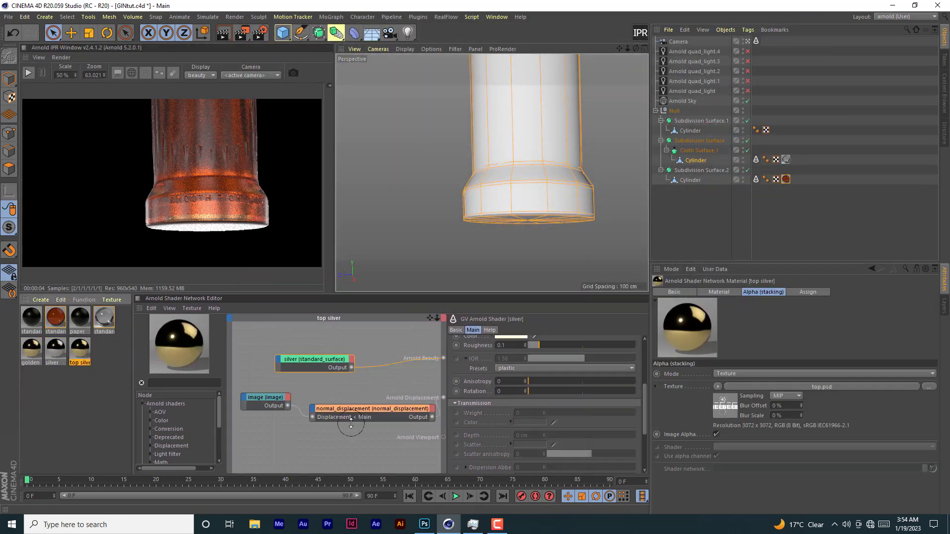
{"action": "left_click", "coordinate": [366, 415]}
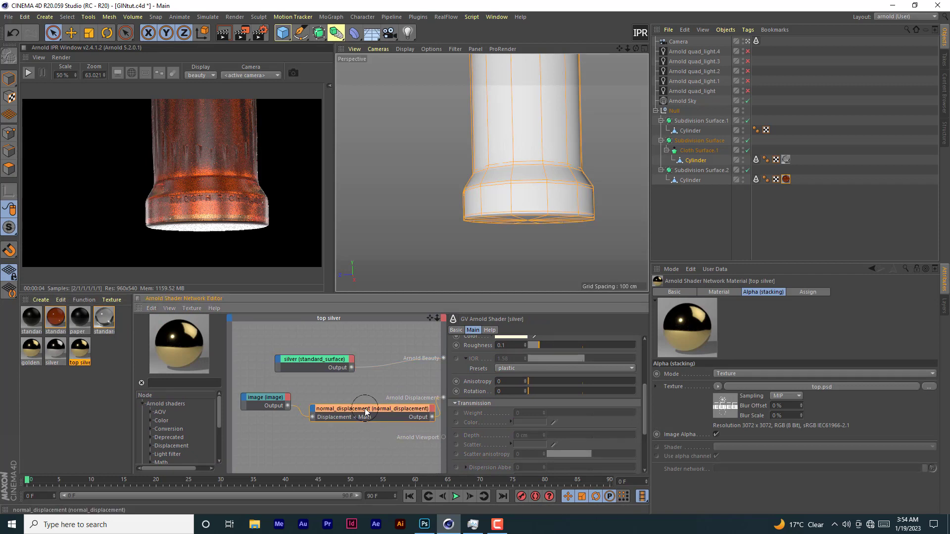
{"action": "left_click", "coordinate": [327, 361]}
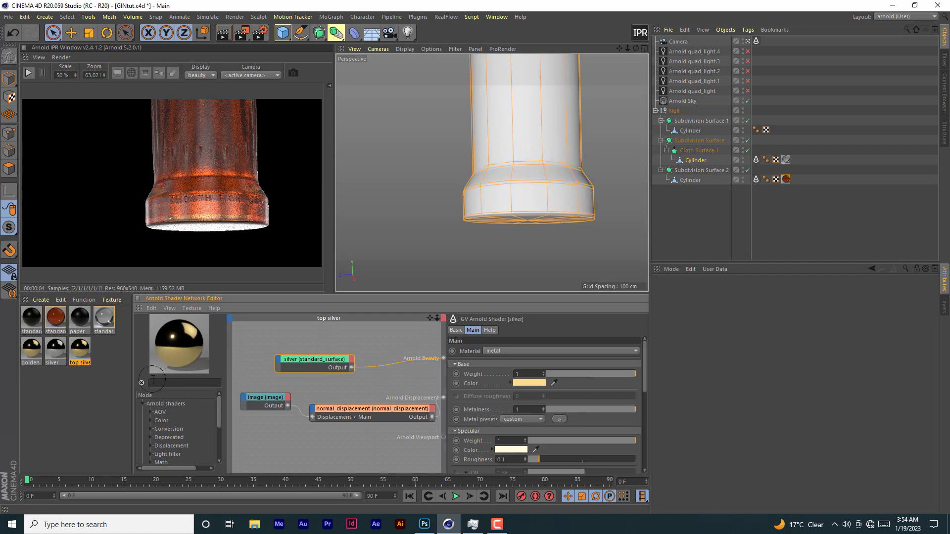
{"action": "left_click", "coordinate": [81, 351]}
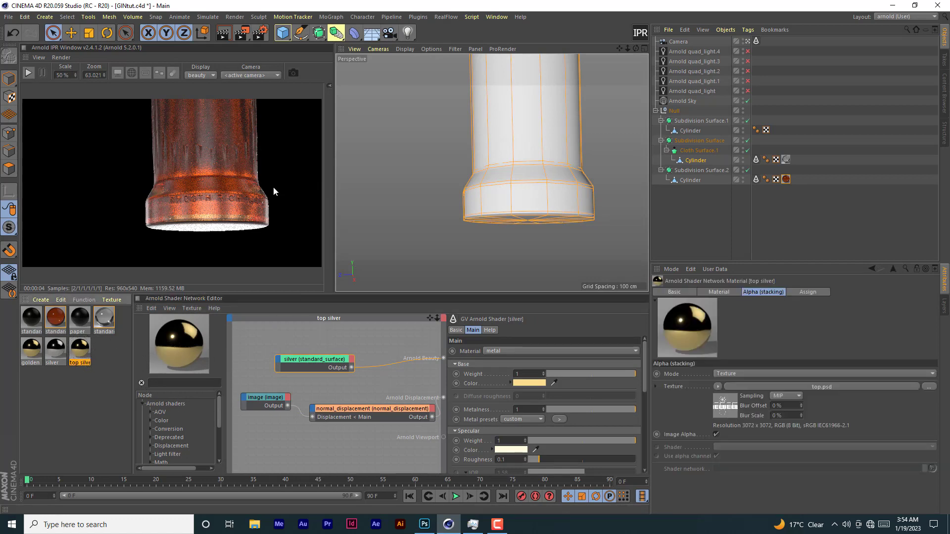
- Show the silver material's network, reposition its normal_displacement and image nodes and display the image node's attributes
{"action": "left_click", "coordinate": [55, 349]}
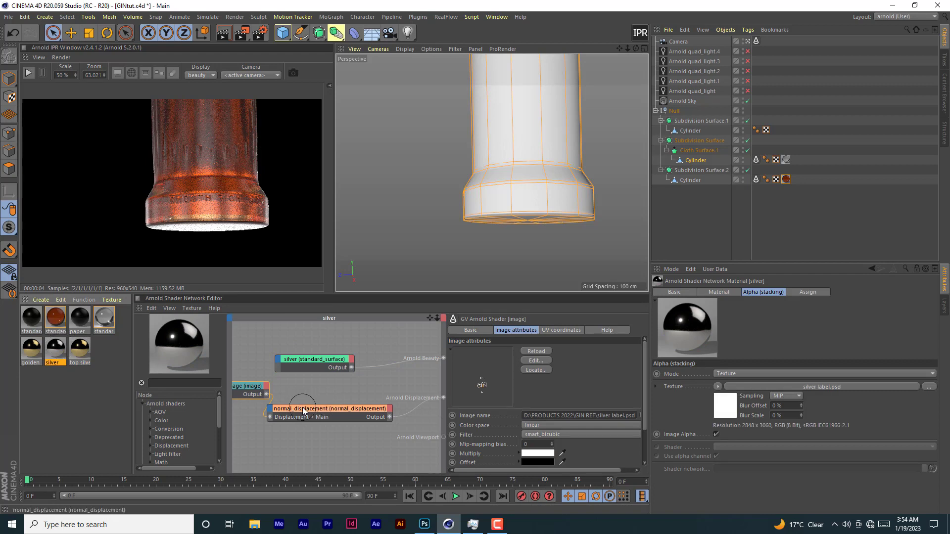
{"action": "left_click_drag", "start_coordinate": [302, 411], "coordinate": [328, 412]}
{"action": "left_click_drag", "start_coordinate": [251, 389], "coordinate": [275, 390]}
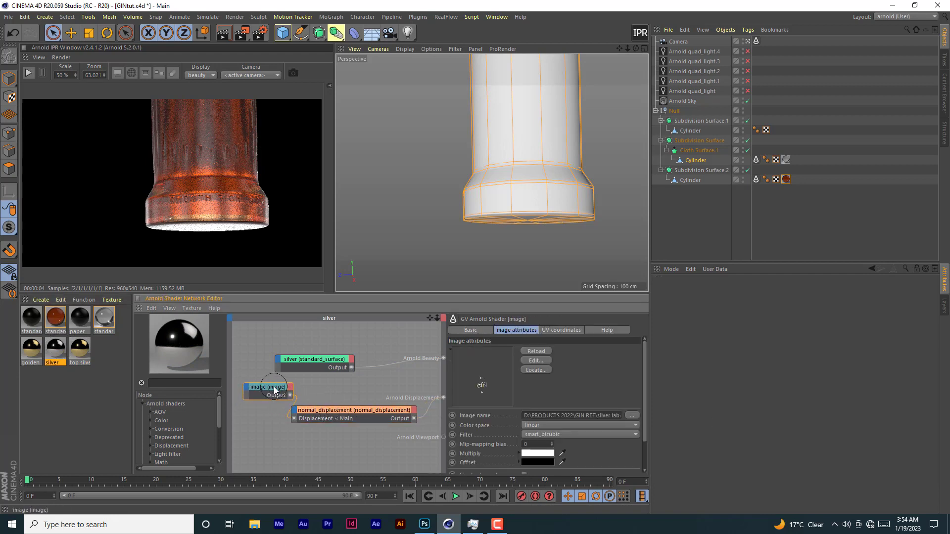
{"action": "left_click", "coordinate": [370, 410]}
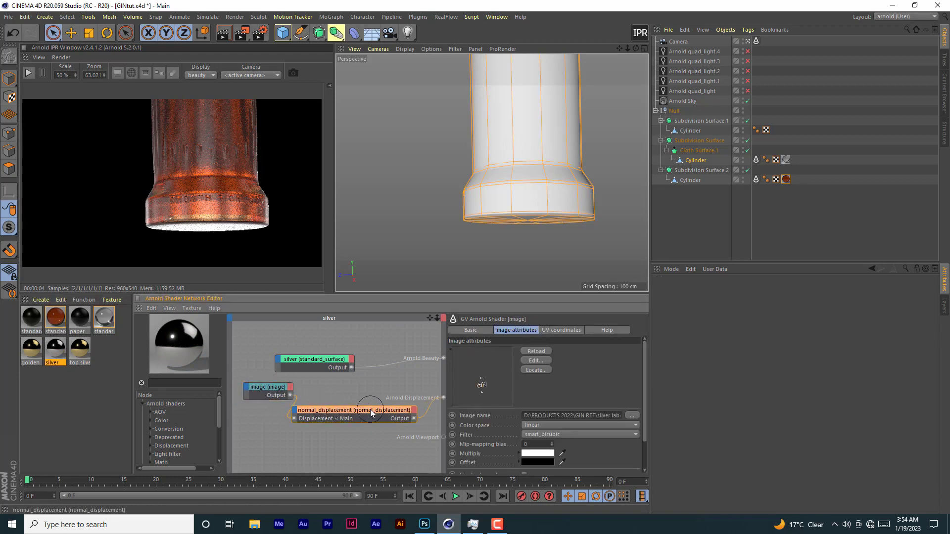
{"action": "left_click", "coordinate": [272, 388]}
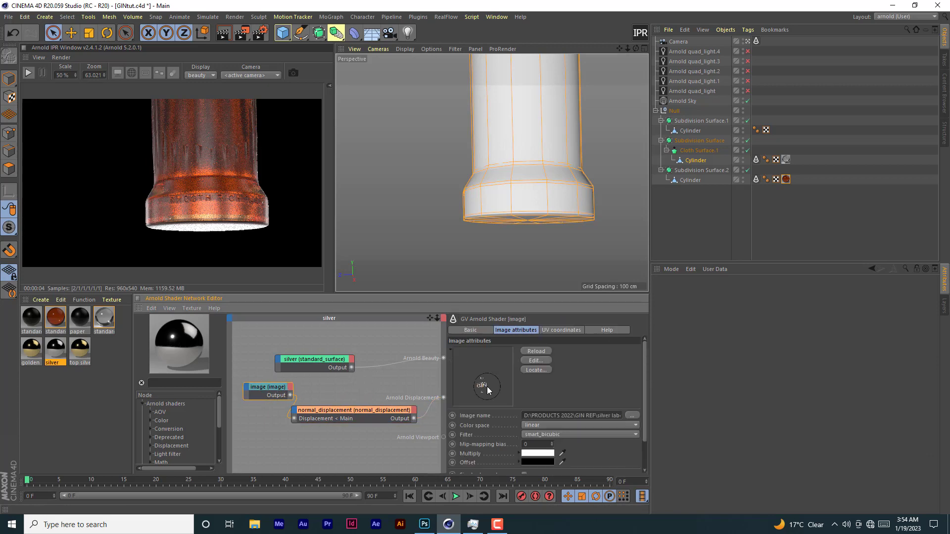
- Open the image node's silver label.psd in Photoshop, show the black Layer 1 behind the white lettering and return to Cinema 4D
{"action": "left_click", "coordinate": [537, 361]}
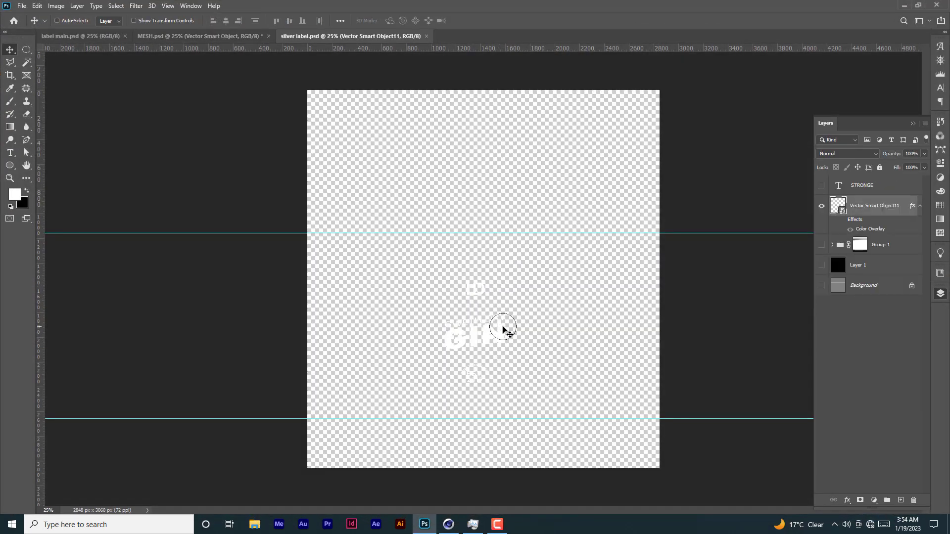
{"action": "left_click", "coordinate": [822, 267]}
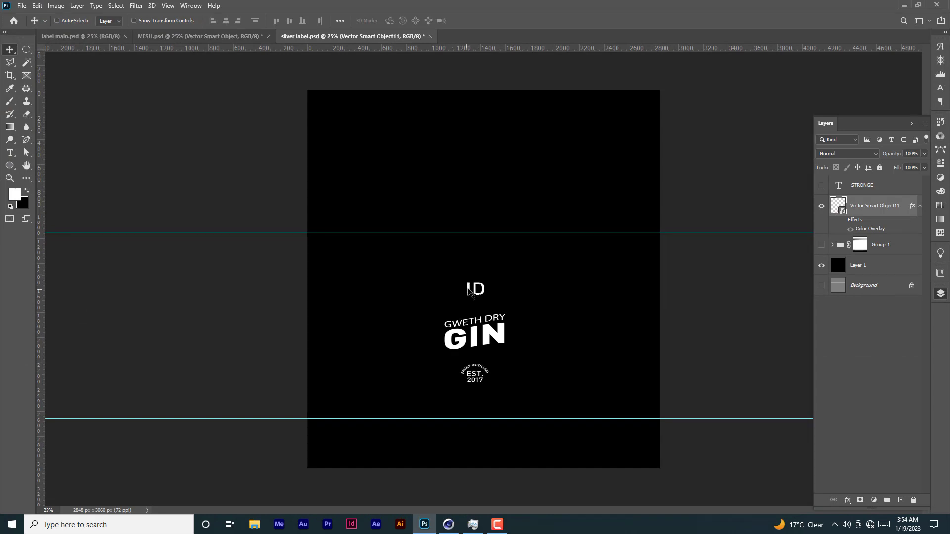
{"action": "left_click", "coordinate": [448, 524]}
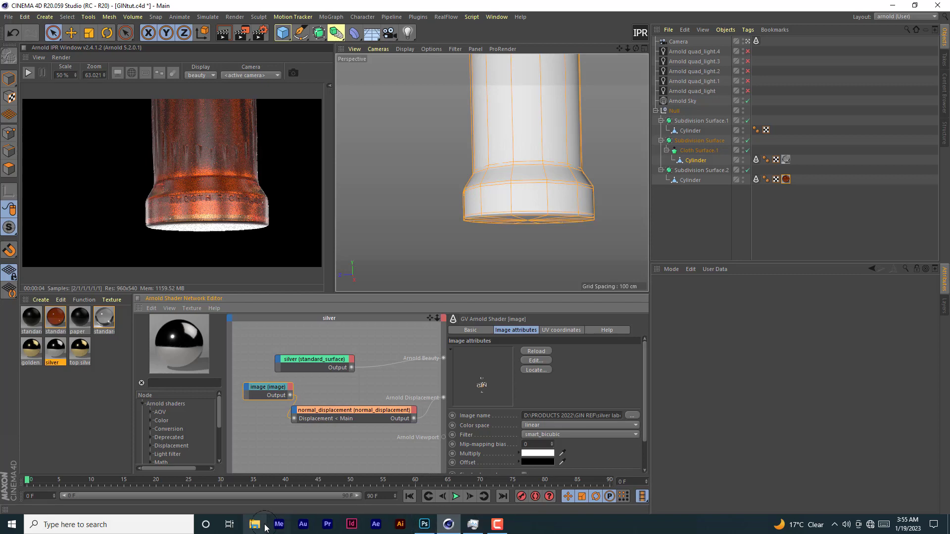
- Switch to Photoshop and open the recent file GIN.psd to view the finished bottle composite
{"action": "left_click", "coordinate": [424, 524]}
{"action": "left_click", "coordinate": [22, 5]}
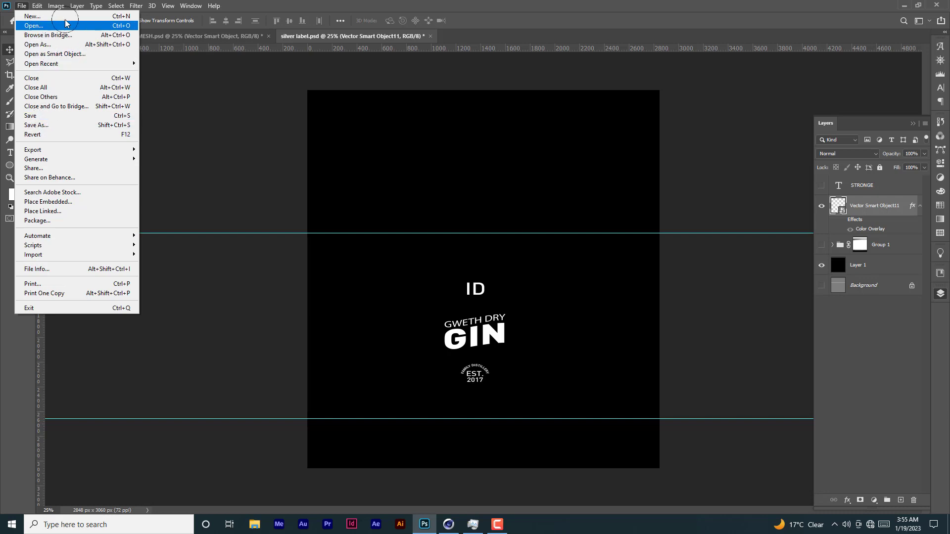
{"action": "left_click", "coordinate": [413, 4]}
{"action": "left_click", "coordinate": [14, 20]}
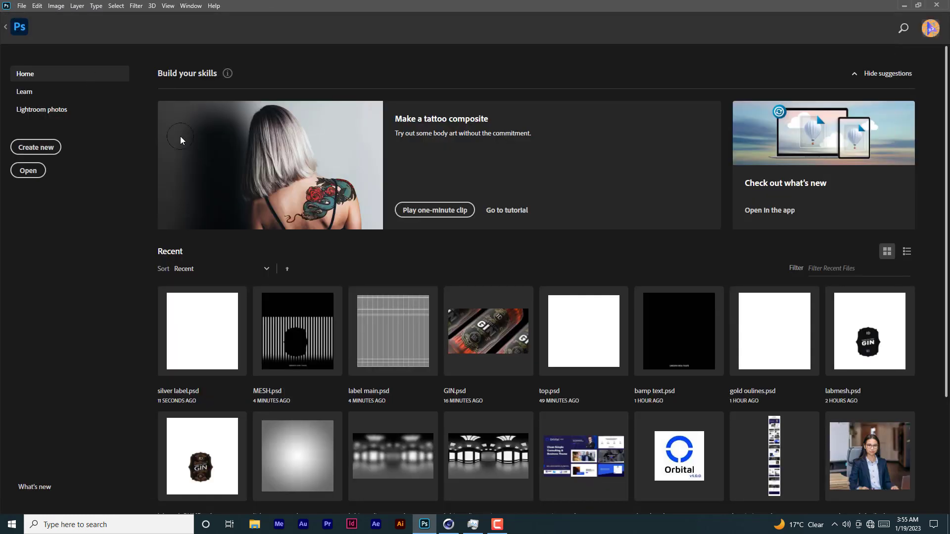
{"action": "left_click", "coordinate": [486, 328]}
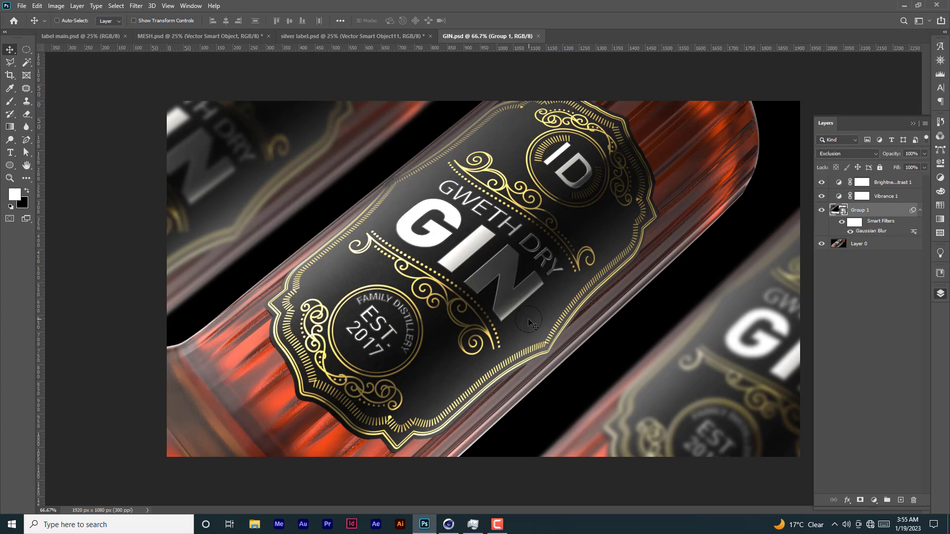
{"action": "left_click", "coordinate": [904, 5]}
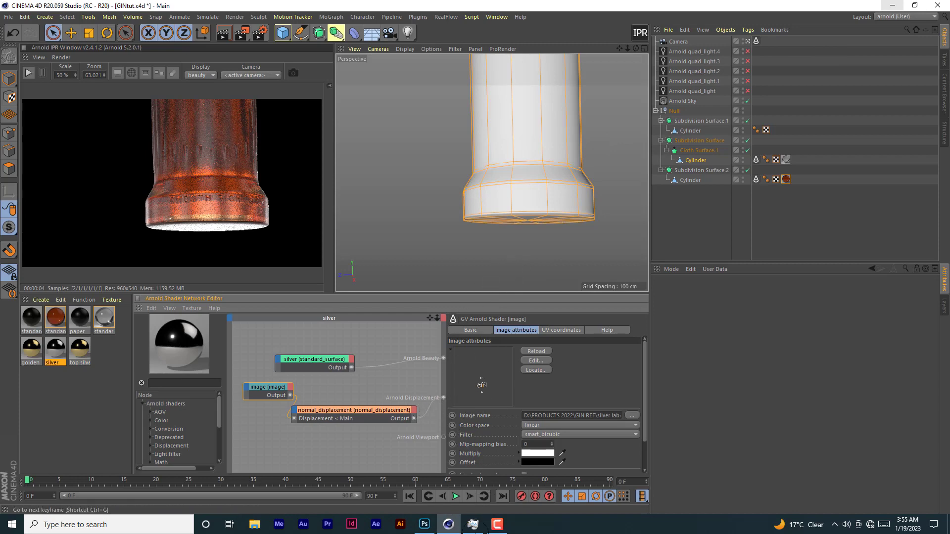
{"action": "left_click", "coordinate": [424, 524]}
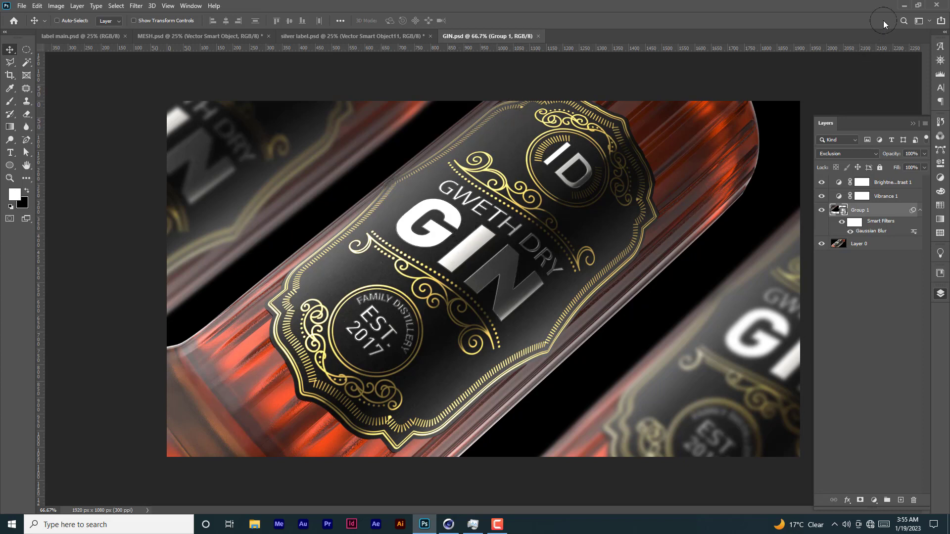
{"action": "left_click", "coordinate": [904, 5]}
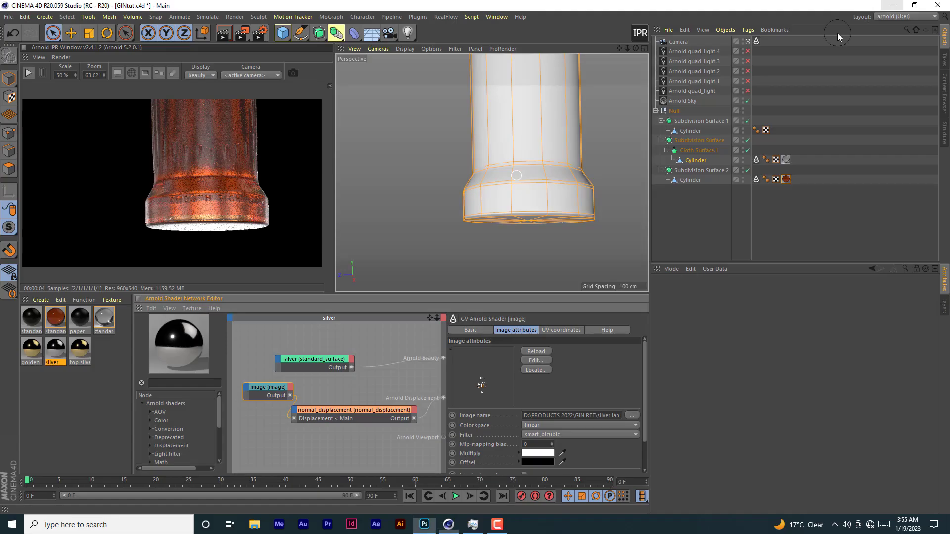
- Open the Vector Smart Object11 of silver label.psd in Illustrator and inspect its nested groups by collapsing and expanding them
{"action": "left_click", "coordinate": [424, 525]}
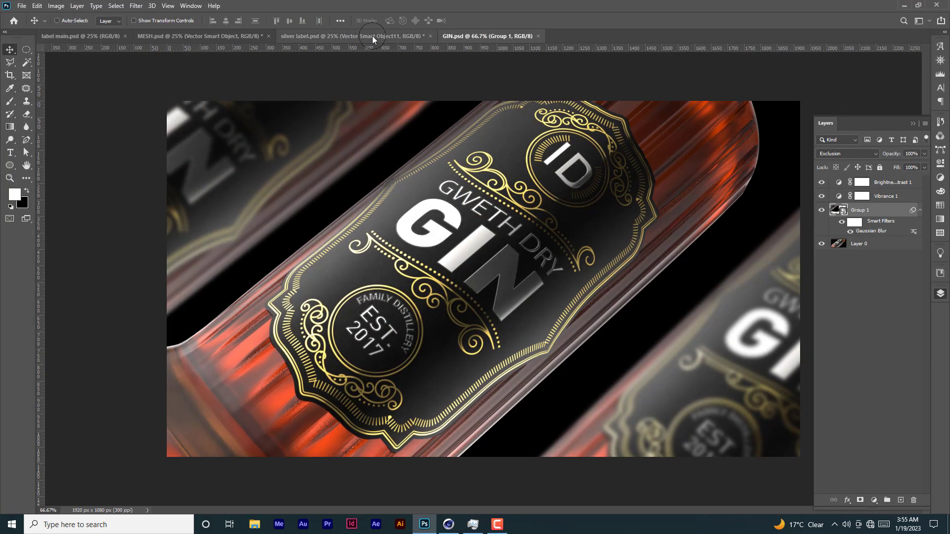
{"action": "left_click", "coordinate": [373, 37]}
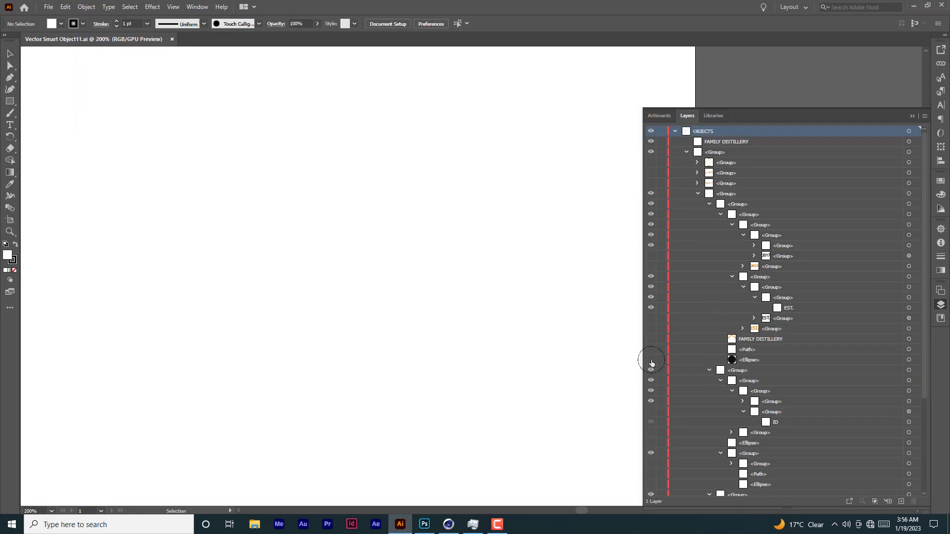
{"action": "left_click", "coordinate": [685, 152]}
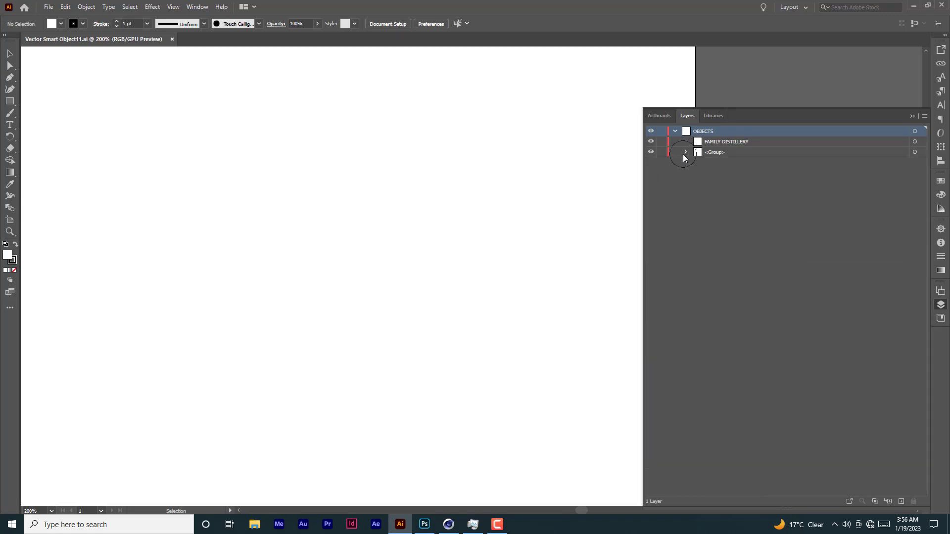
{"action": "left_click", "coordinate": [686, 152]}
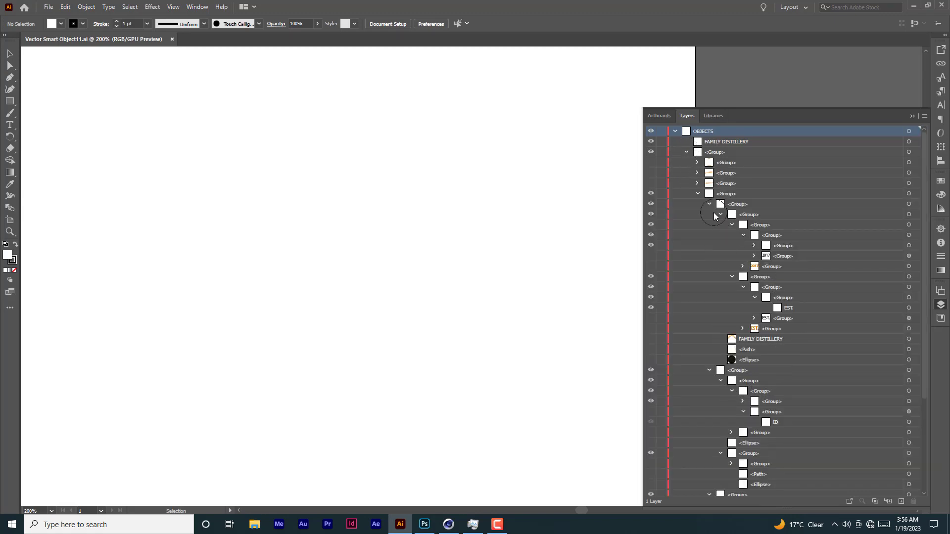
{"action": "left_click", "coordinate": [698, 194]}
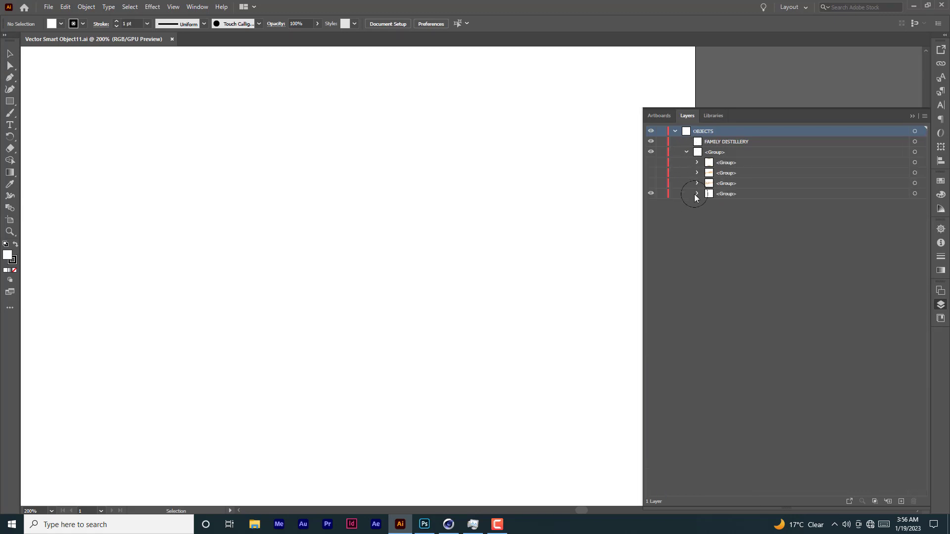
{"action": "left_click", "coordinate": [698, 193]}
- Show the black label-shaped path at the end of the Vector Smart Object11 layer stack and hide it again
{"action": "left_click_drag", "start_coordinate": [922, 271], "coordinate": [901, 450]}
{"action": "left_click", "coordinate": [650, 491]}
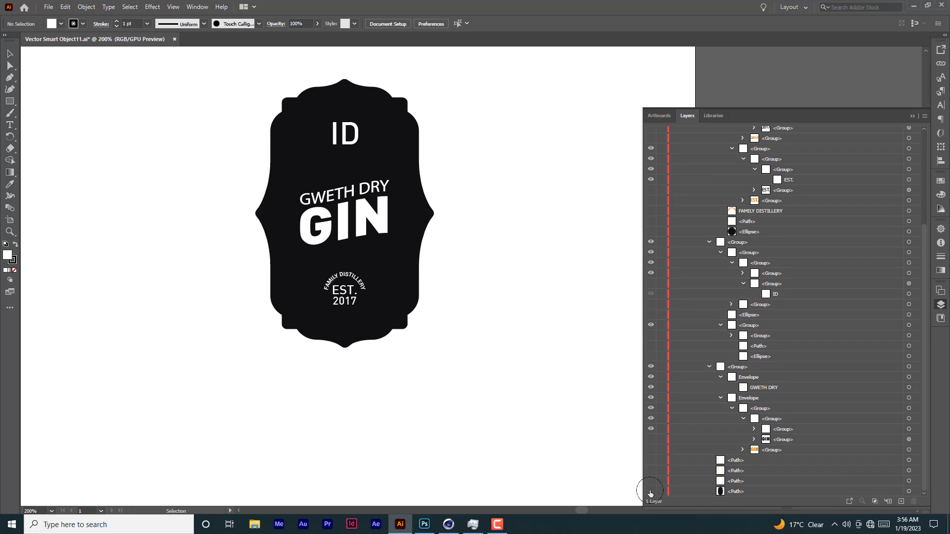
{"action": "left_click", "coordinate": [650, 492]}
- Close Vector Smart Object11.ai with its changes saved and return to silver label.psd in Photoshop
{"action": "left_click", "coordinate": [174, 39]}
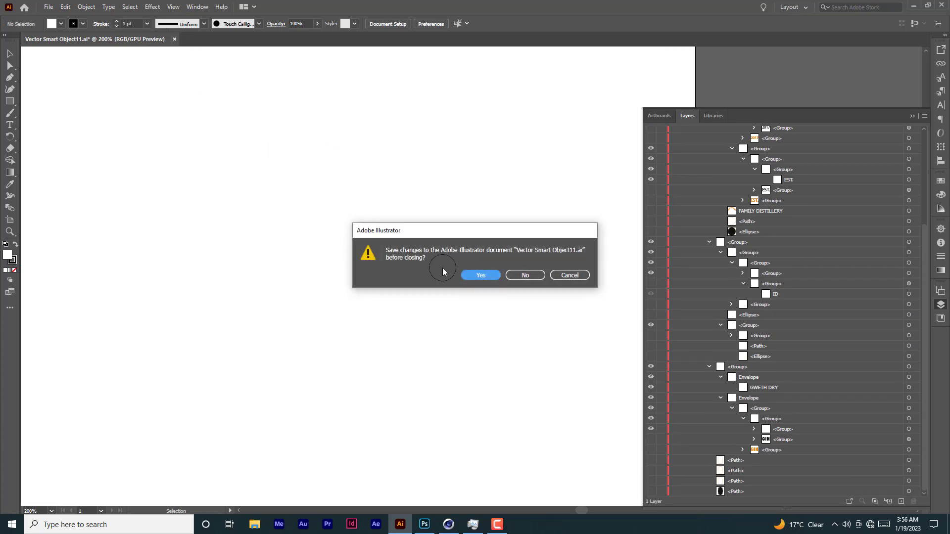
{"action": "left_click", "coordinate": [480, 275]}
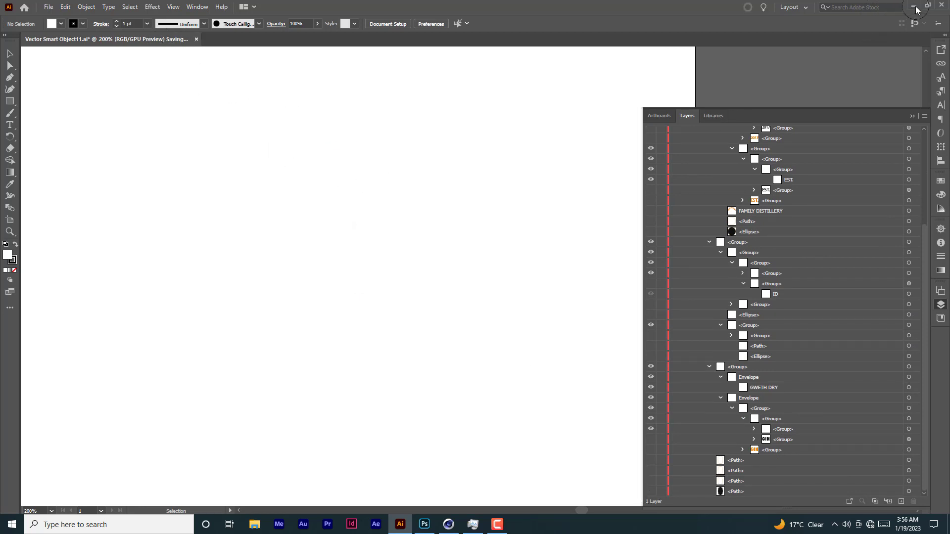
{"action": "left_click", "coordinate": [915, 5]}
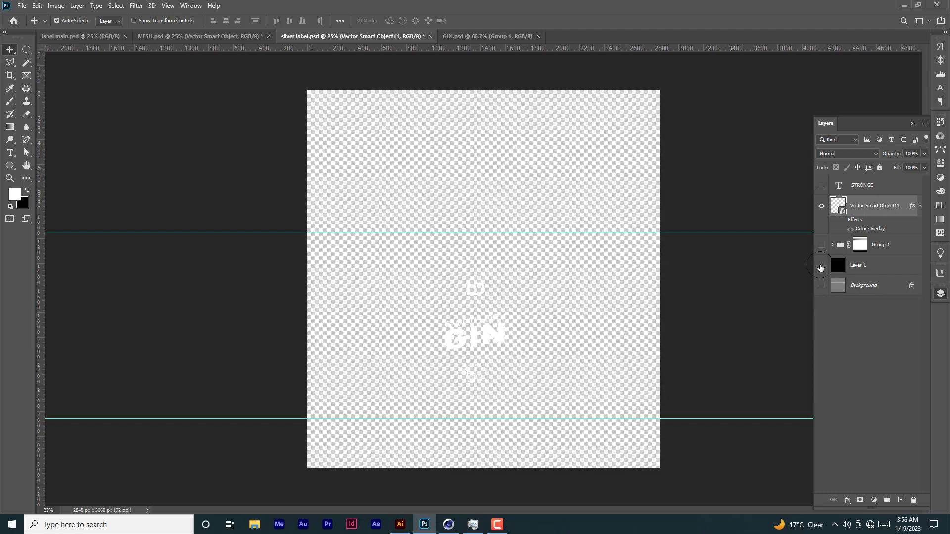
- Save silver label.psd and switch from Photoshop back to the bottle scene in Cinema 4D
{"action": "key", "text": "ctrl+s"}
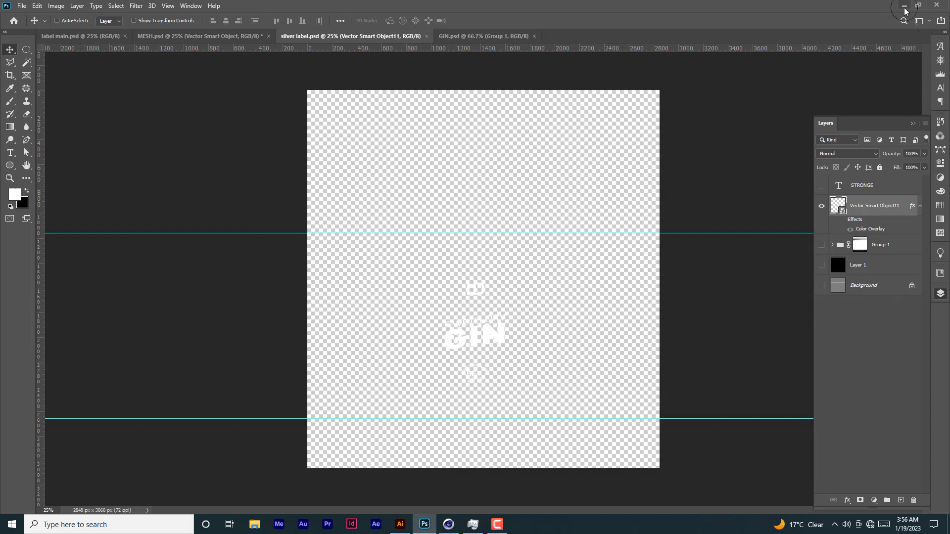
{"action": "left_click", "coordinate": [905, 9]}
{"action": "left_click", "coordinate": [322, 361]}
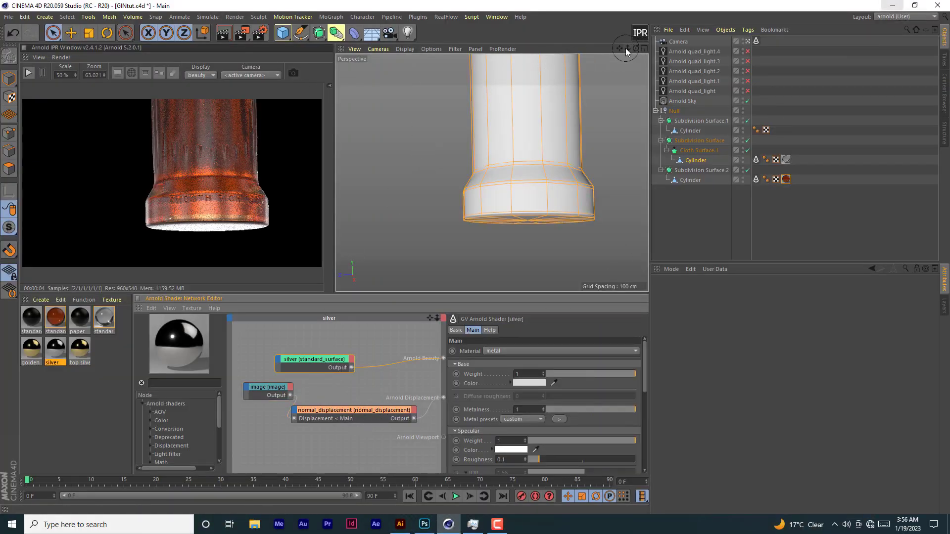
- Render the whole bottle from cap to base in the Arnold IPR preview
{"action": "left_click_drag", "start_coordinate": [626, 51], "coordinate": [617, 50]}
{"action": "left_click", "coordinate": [28, 72]}
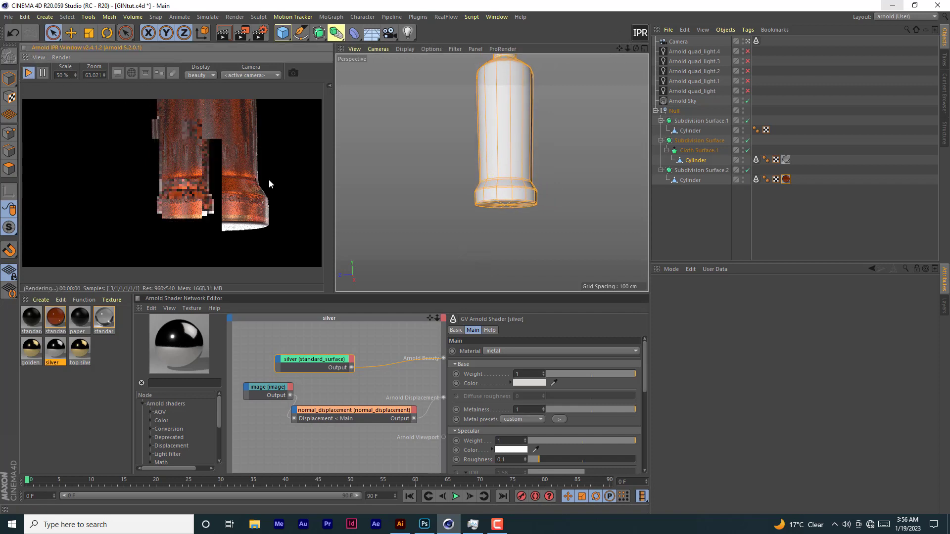
{"action": "left_click_drag", "start_coordinate": [620, 48], "coordinate": [621, 65]}
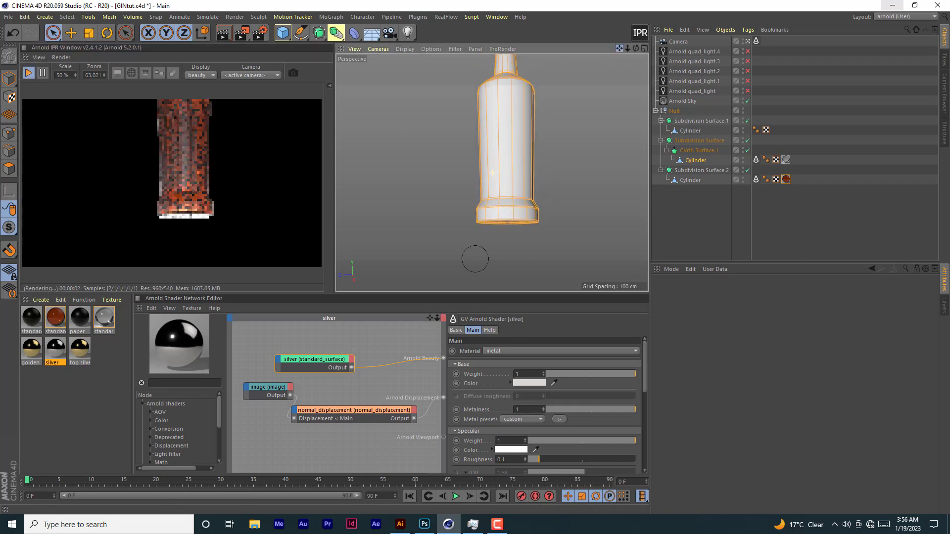
{"action": "left_click_drag", "start_coordinate": [475, 259], "coordinate": [474, 259]}
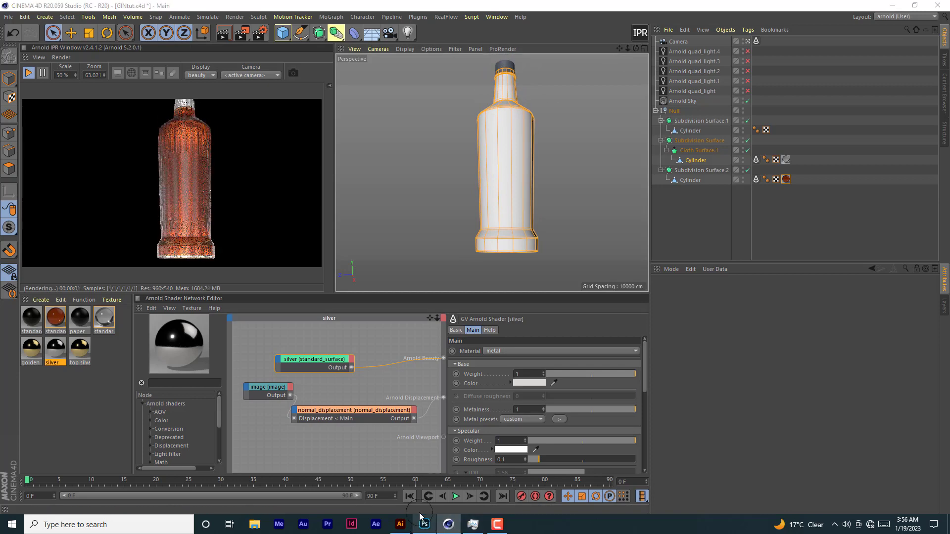
- Switch to Photoshop to review the striped MESH.psd map, return to Cinema 4D and compare it with the rendered bottle
{"action": "left_click", "coordinate": [424, 524]}
{"action": "left_click", "coordinate": [200, 36]}
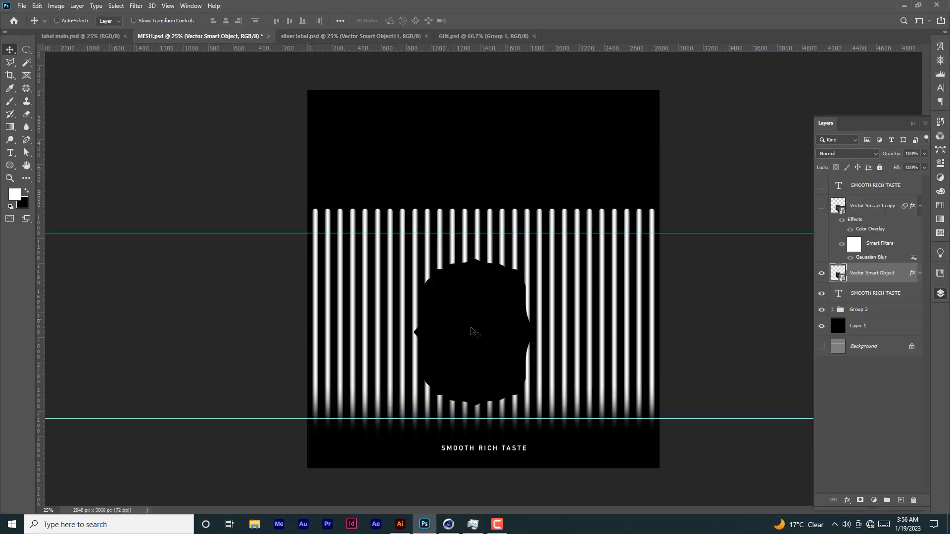
{"action": "left_click", "coordinate": [903, 7]}
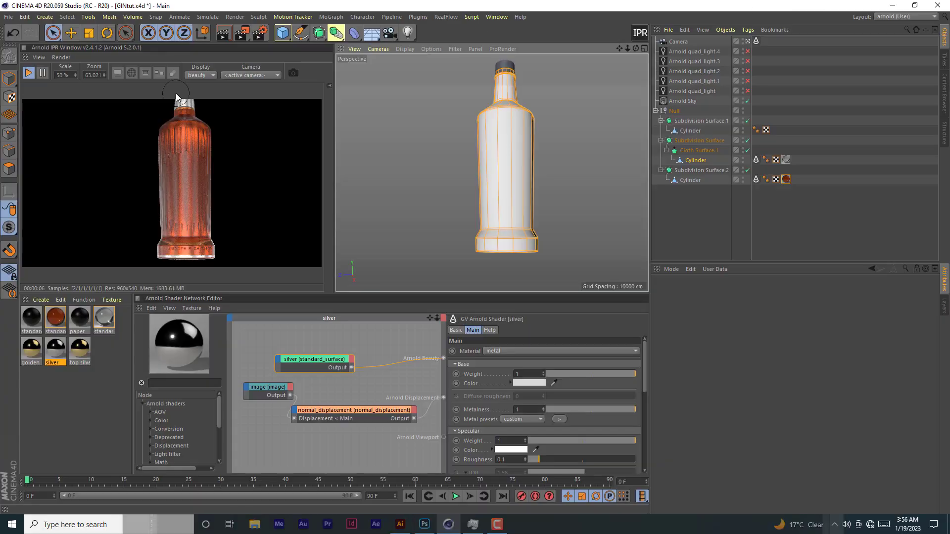
{"action": "left_click", "coordinate": [185, 161]}
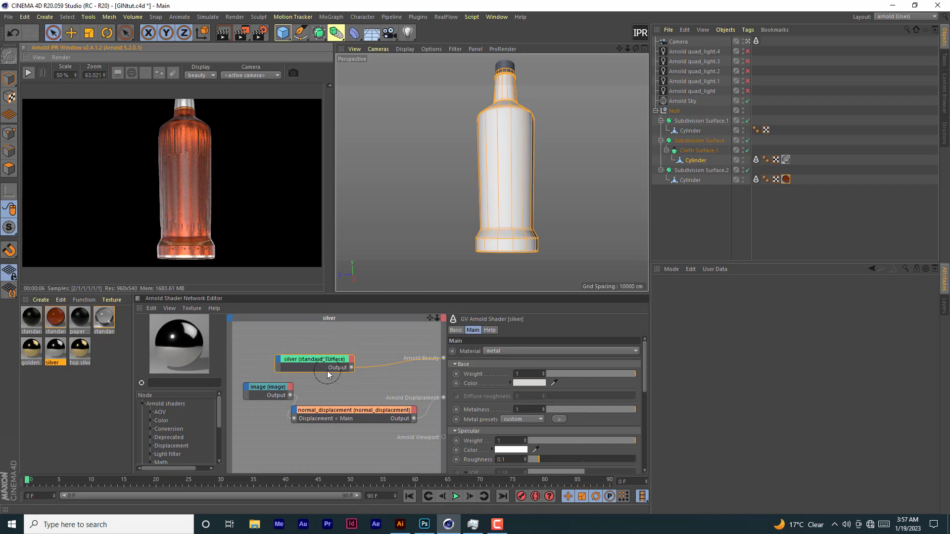
- Inspect the silver material's image node, standard_surface_03 and the paper material, and check the label in the finished GIN.psd composite in Photoshop
{"action": "left_click", "coordinate": [272, 388]}
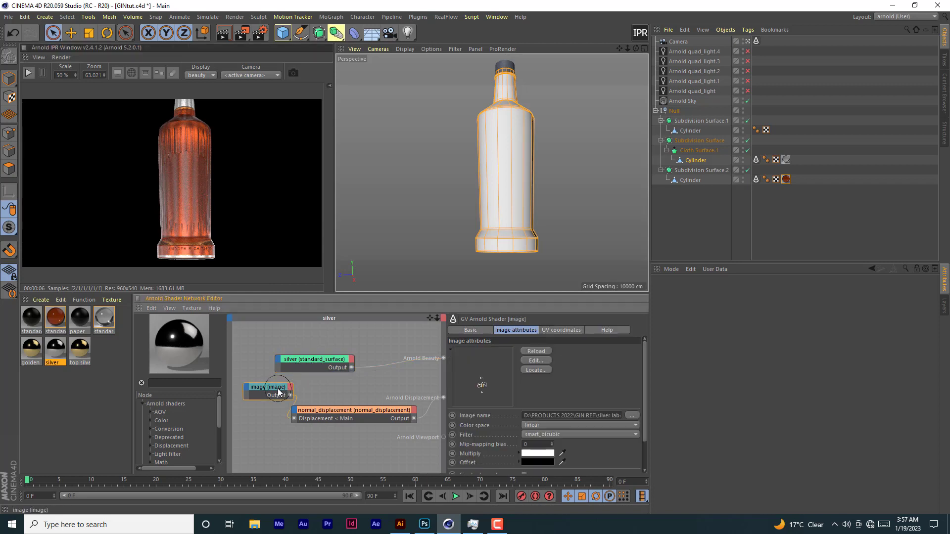
{"action": "left_click", "coordinate": [32, 321]}
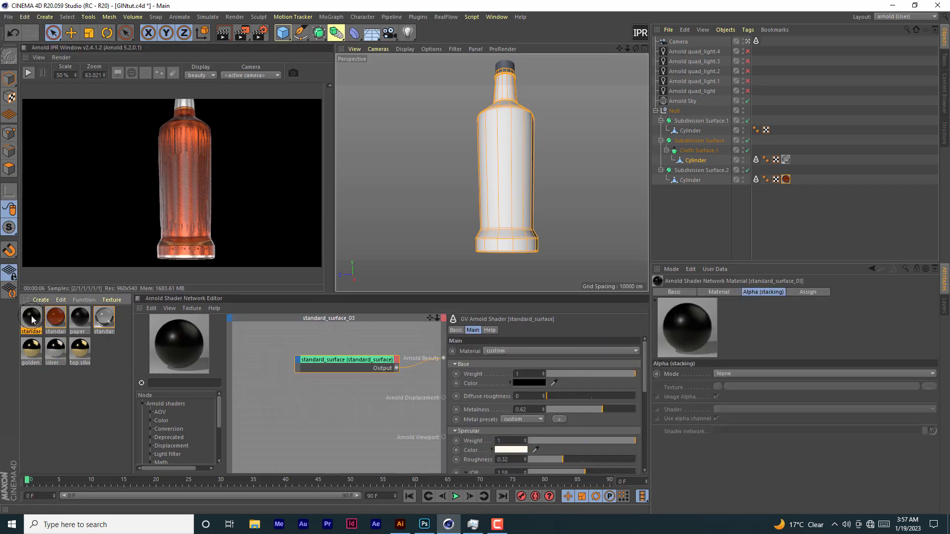
{"action": "left_click", "coordinate": [79, 319]}
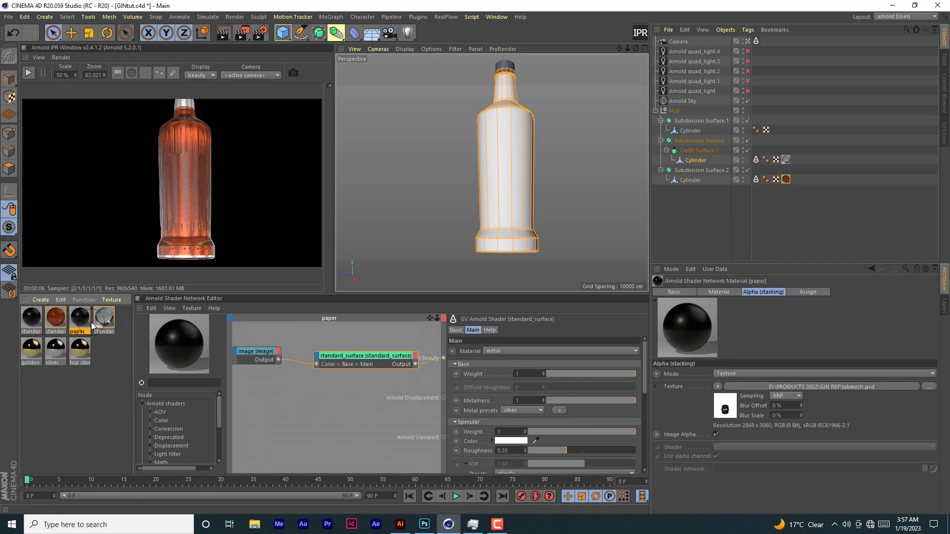
{"action": "left_click", "coordinate": [424, 524]}
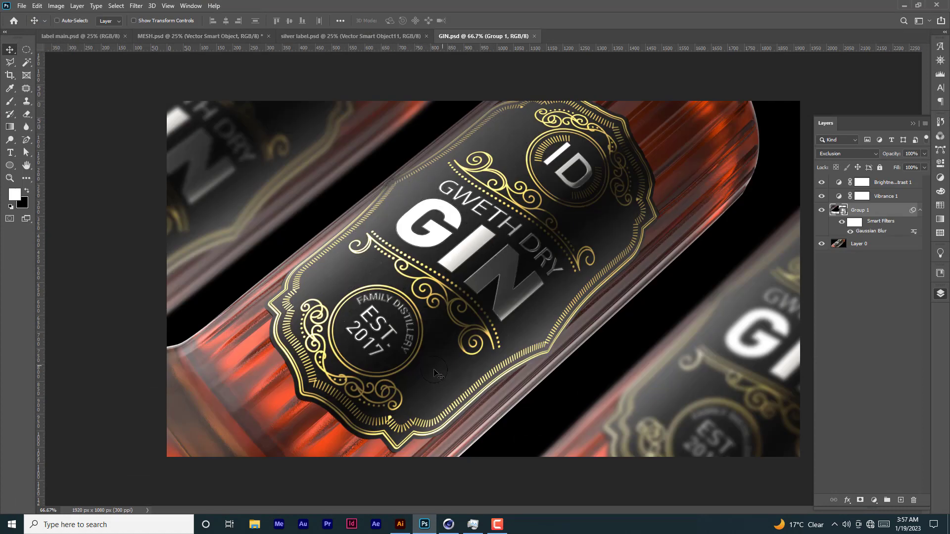
{"action": "left_click", "coordinate": [904, 4]}
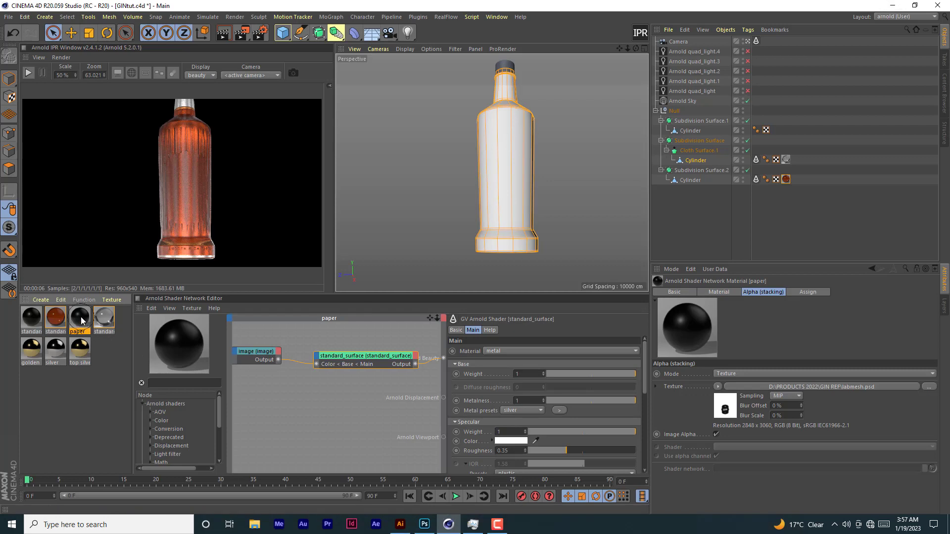
- Apply the paper material to the Cylinder under Cloth Surface.1 and render the label on the bottle in the IPR preview
{"action": "left_click_drag", "start_coordinate": [81, 321], "coordinate": [799, 161]}
{"action": "left_click_drag", "start_coordinate": [80, 319], "coordinate": [706, 162]}
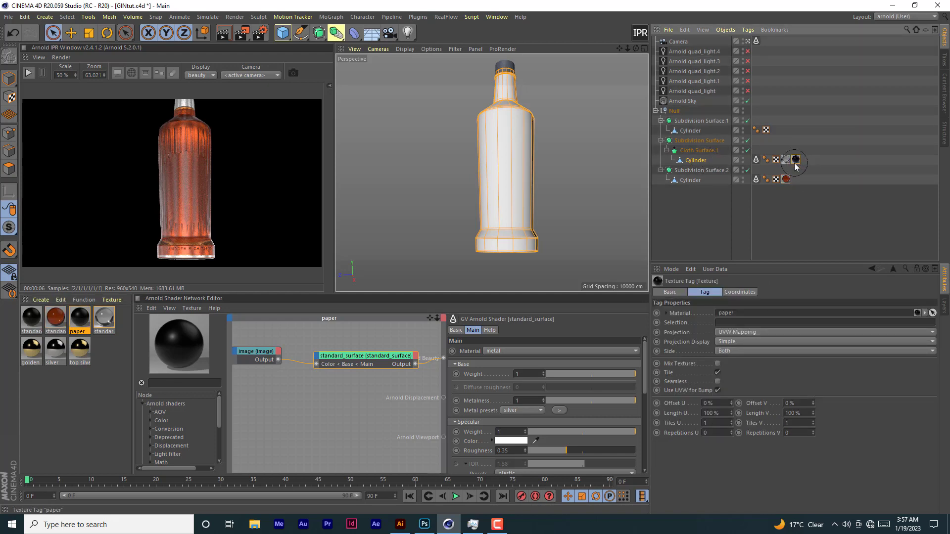
{"action": "left_click", "coordinate": [29, 73]}
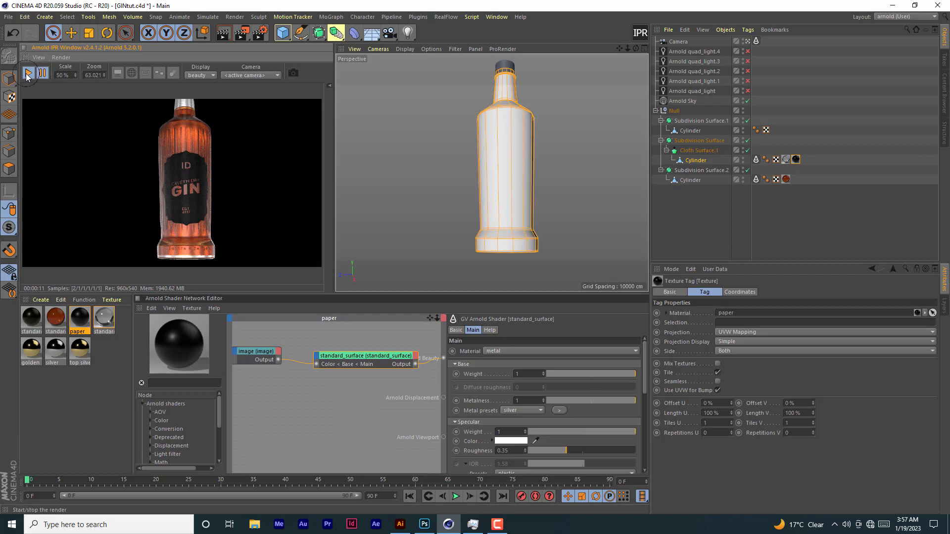
- Clear the labmesh.psd texture from the paper material's alpha stacking settings
{"action": "left_click", "coordinate": [79, 319]}
{"action": "left_click", "coordinate": [783, 292]}
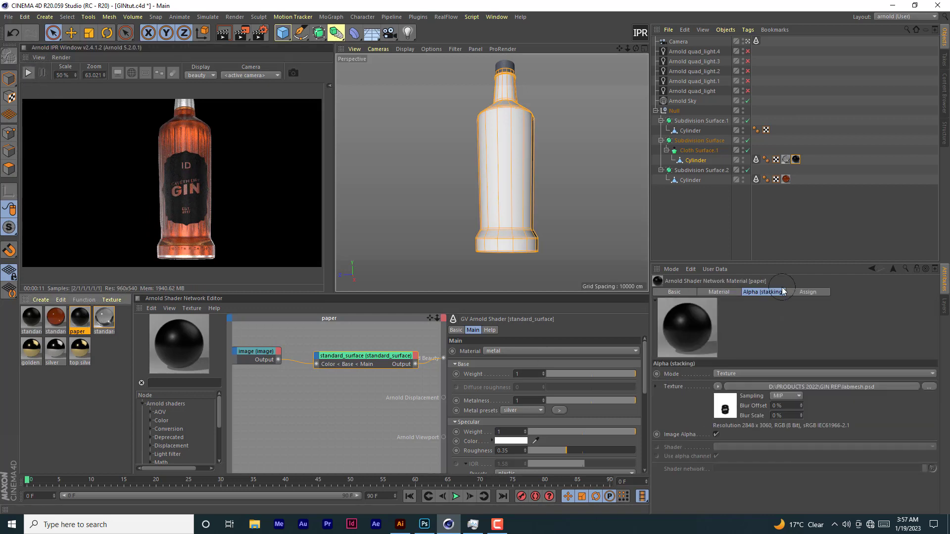
{"action": "left_click", "coordinate": [718, 387]}
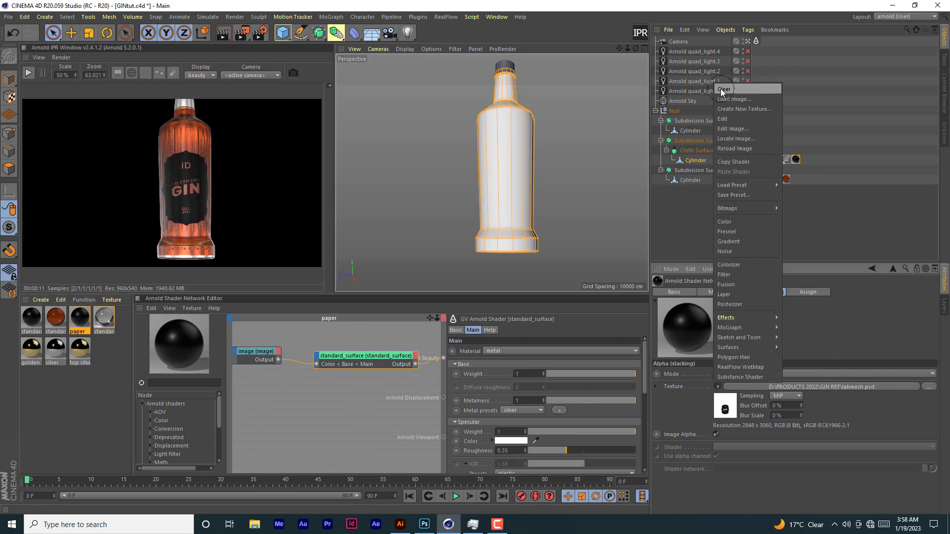
{"action": "left_click", "coordinate": [724, 89]}
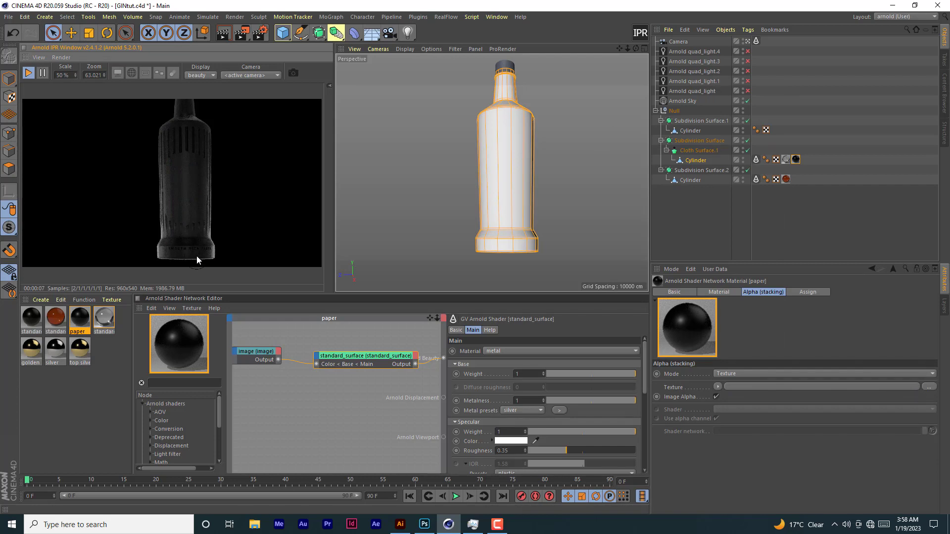
- Examine how the paper material covers the bottle's body and base in the IPR preview without its alpha texture, and stop the render
{"action": "scroll", "coordinate": [514, 255], "scroll_direction": "up", "scroll_amount": 3}
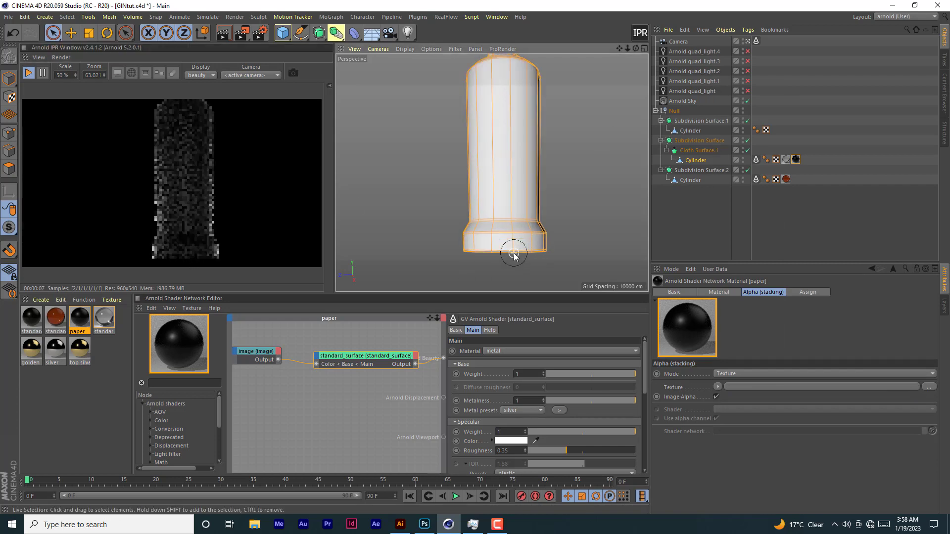
{"action": "scroll", "coordinate": [514, 255], "scroll_direction": "up", "scroll_amount": 2}
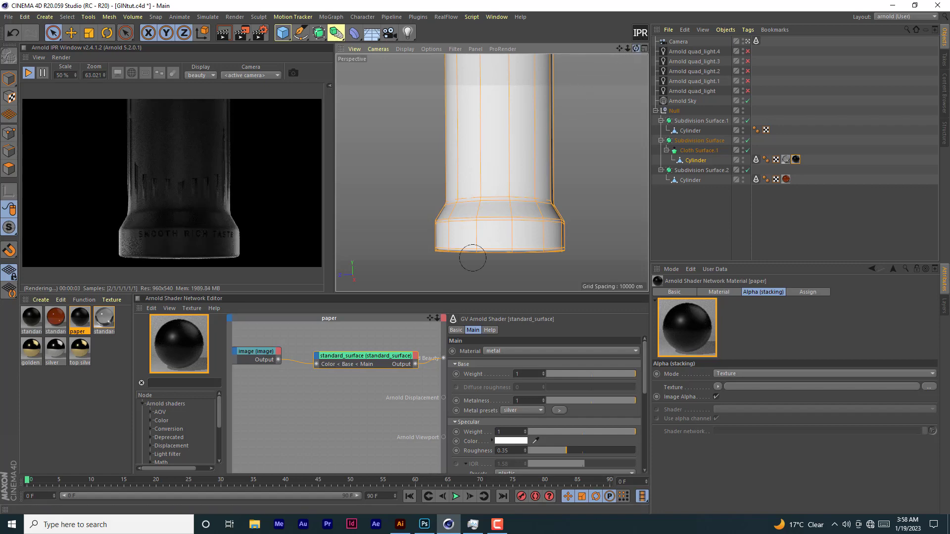
{"action": "scroll", "coordinate": [472, 257], "scroll_direction": "up", "scroll_amount": 1}
{"action": "scroll", "coordinate": [474, 259], "scroll_direction": "up", "scroll_amount": 2}
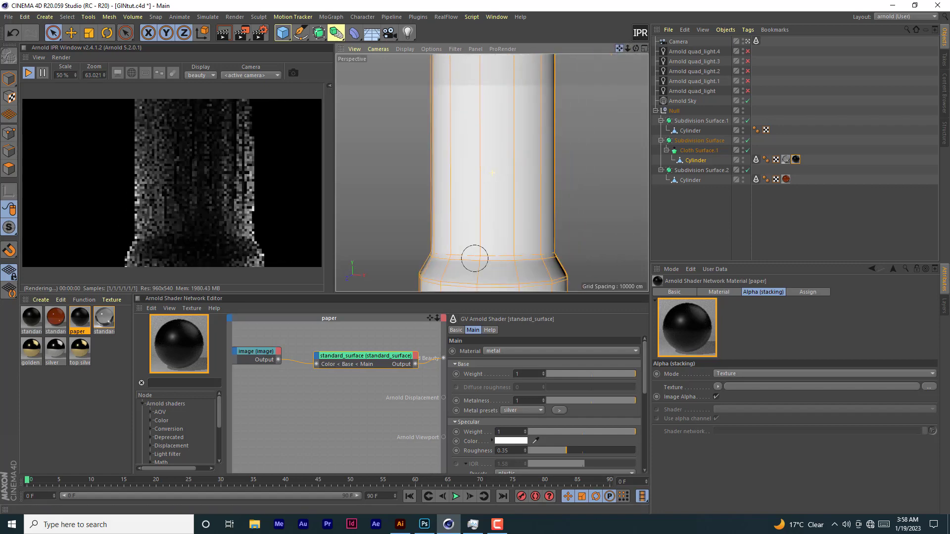
{"action": "scroll", "coordinate": [474, 259], "scroll_direction": "up", "scroll_amount": 1}
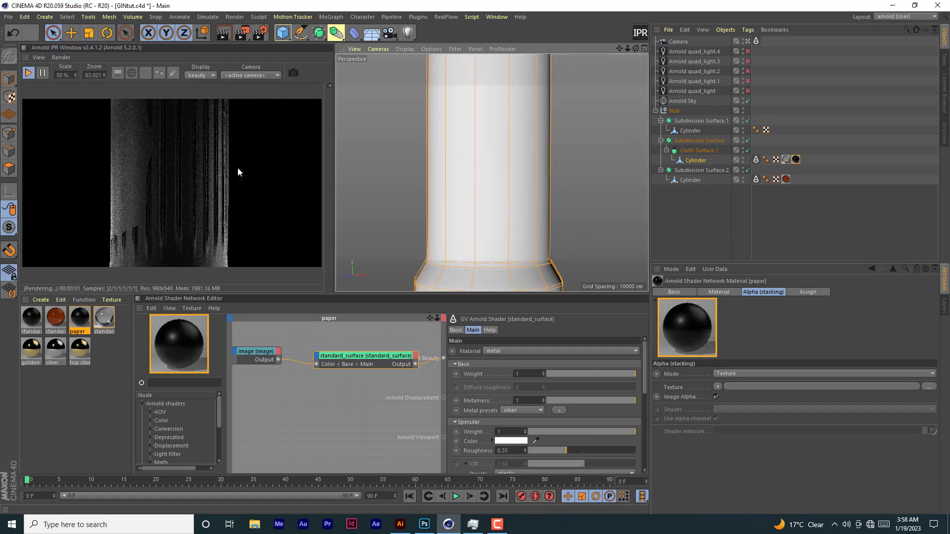
{"action": "mouse_move", "coordinate": [636, 48]}
{"action": "left_mouse_down"}
{"action": "mouse_move", "coordinate": [646, 48]}
{"action": "mouse_move", "coordinate": [626, 62]}
{"action": "left_mouse_up"}
{"action": "scroll", "coordinate": [492, 172], "scroll_direction": "down", "scroll_amount": 5}
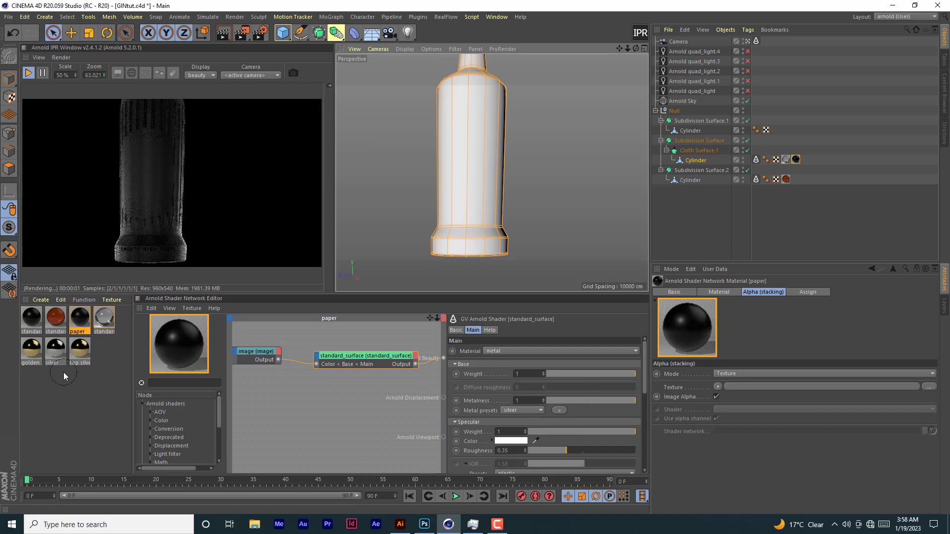
{"action": "left_click", "coordinate": [80, 324]}
{"action": "left_click", "coordinate": [29, 73]}
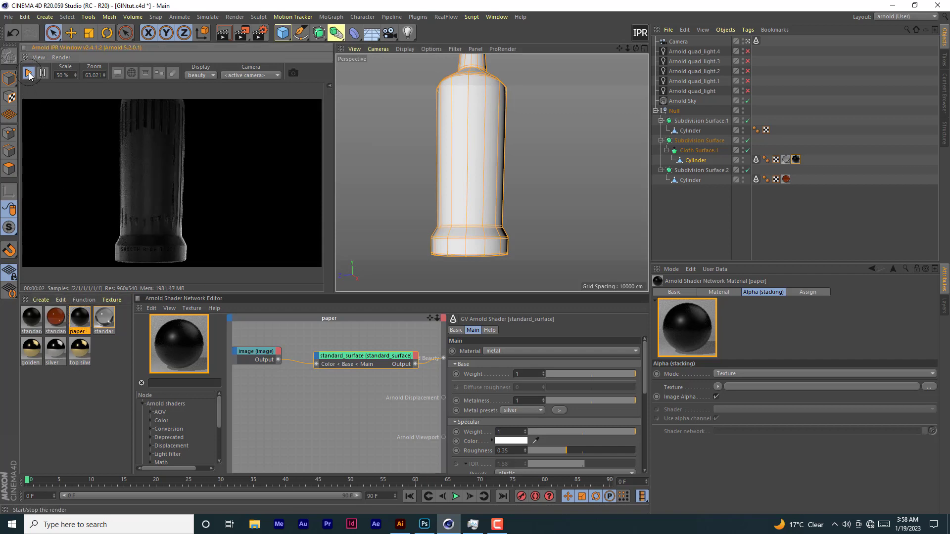
- Switch the paper material's alpha stacking mode to None and back to Texture
{"action": "left_click", "coordinate": [81, 320]}
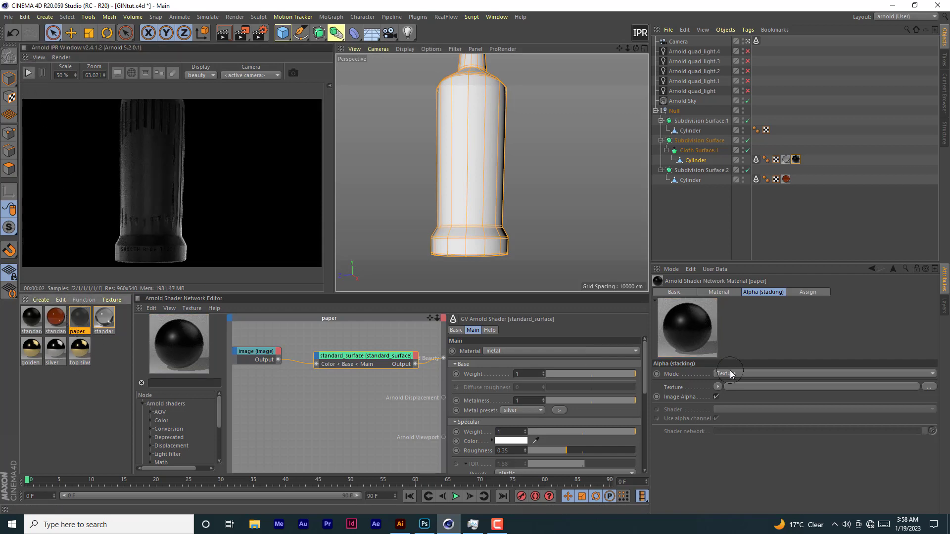
{"action": "left_click", "coordinate": [782, 290]}
{"action": "left_click", "coordinate": [746, 294]}
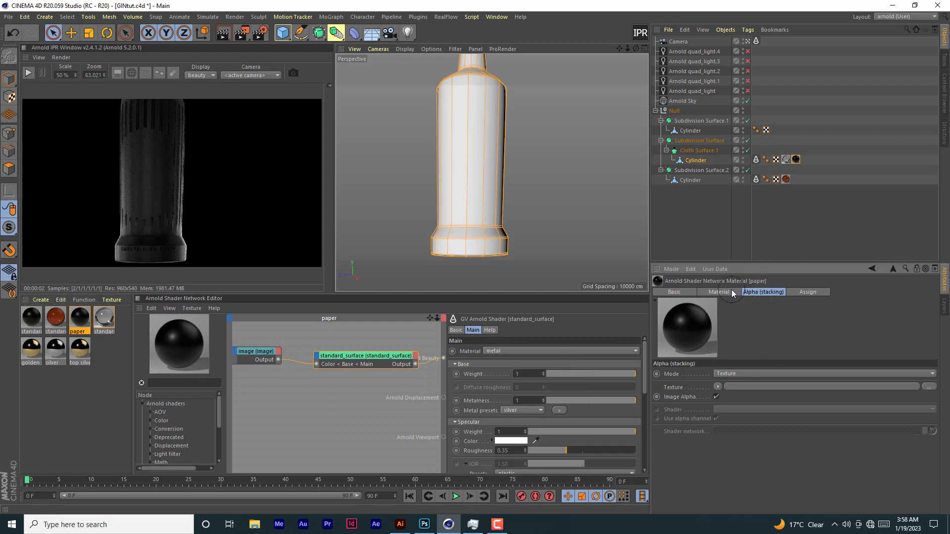
{"action": "left_click", "coordinate": [80, 318]}
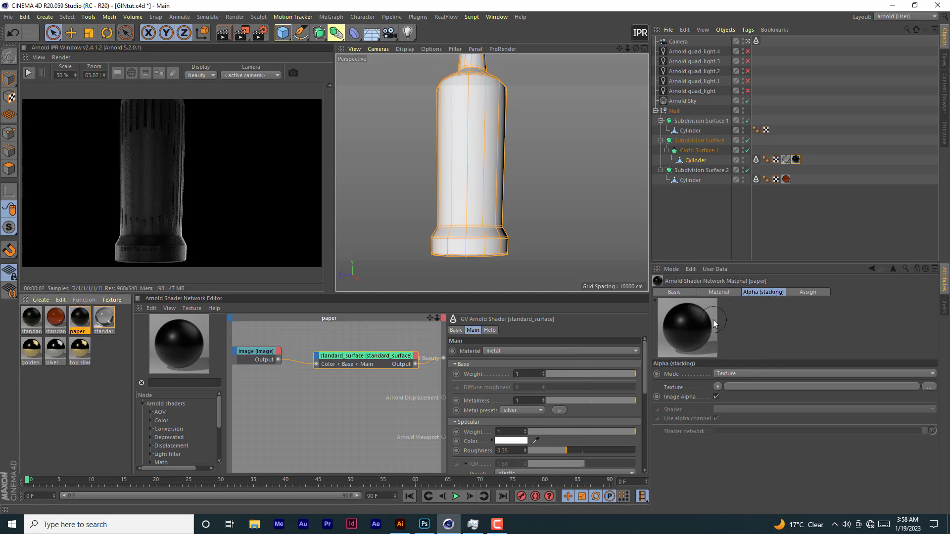
{"action": "left_click", "coordinate": [734, 376]}
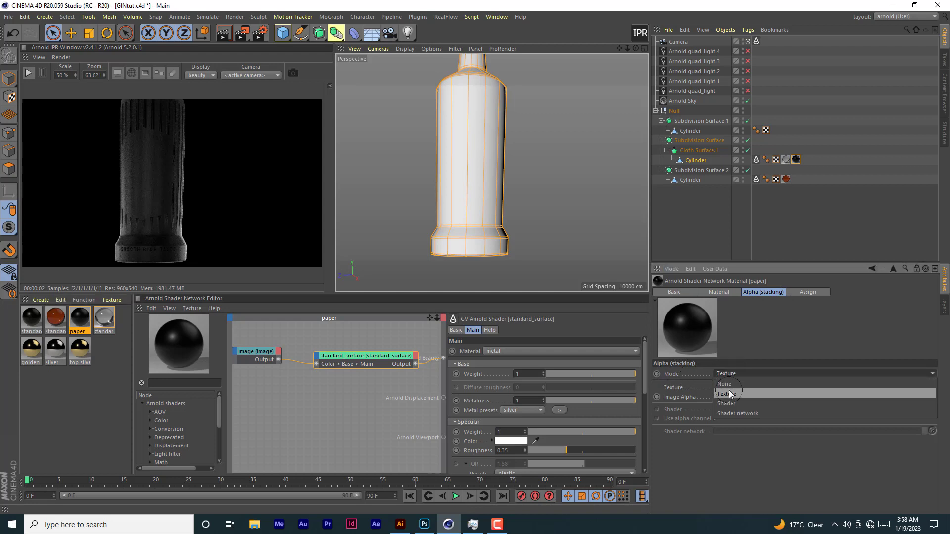
{"action": "left_click", "coordinate": [730, 385]}
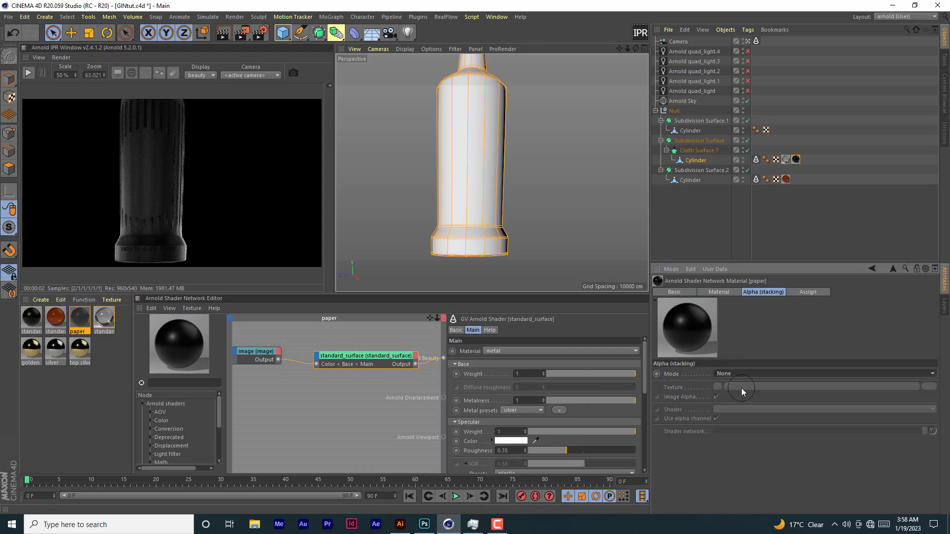
{"action": "left_click", "coordinate": [737, 374]}
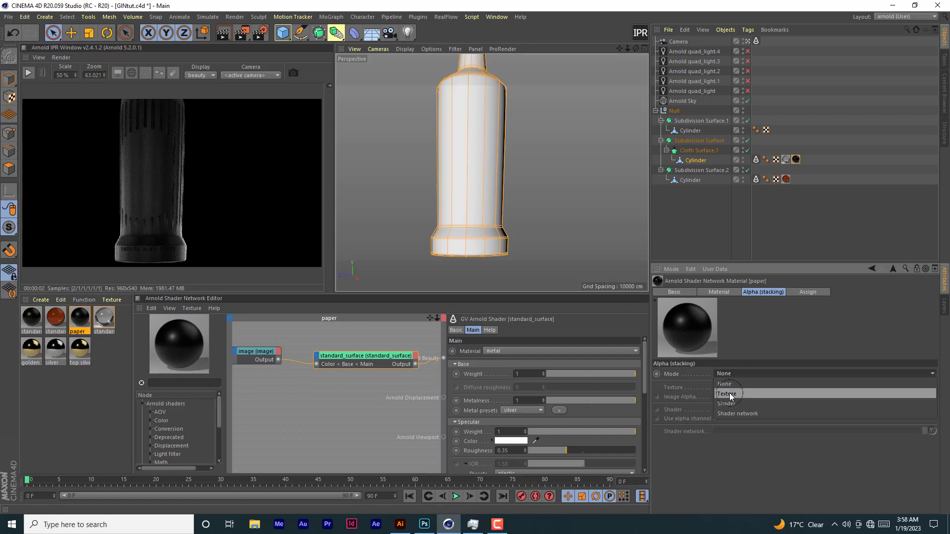
{"action": "left_click", "coordinate": [738, 393]}
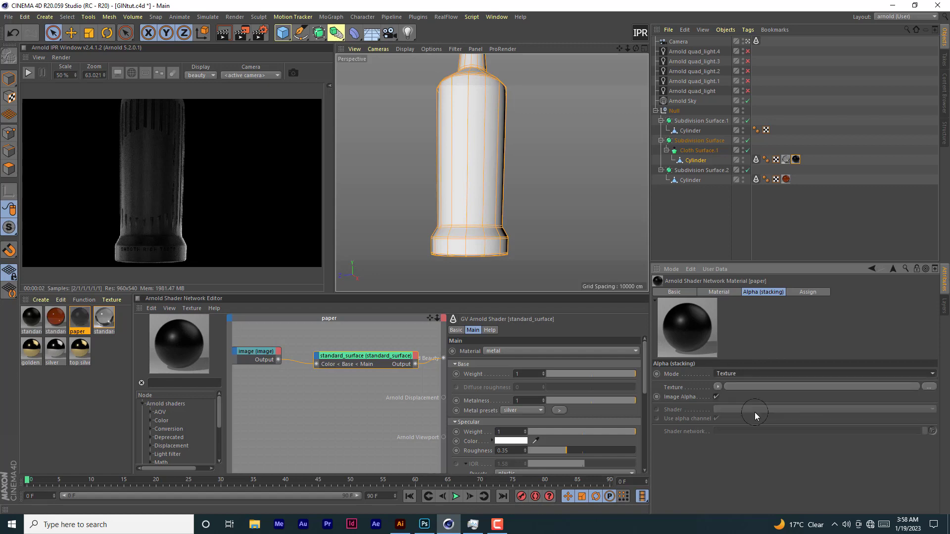
- Browse the GIN REF folder for the paper material's alpha texture and open labmesh.psd from there in Photoshop
{"action": "left_click", "coordinate": [929, 386]}
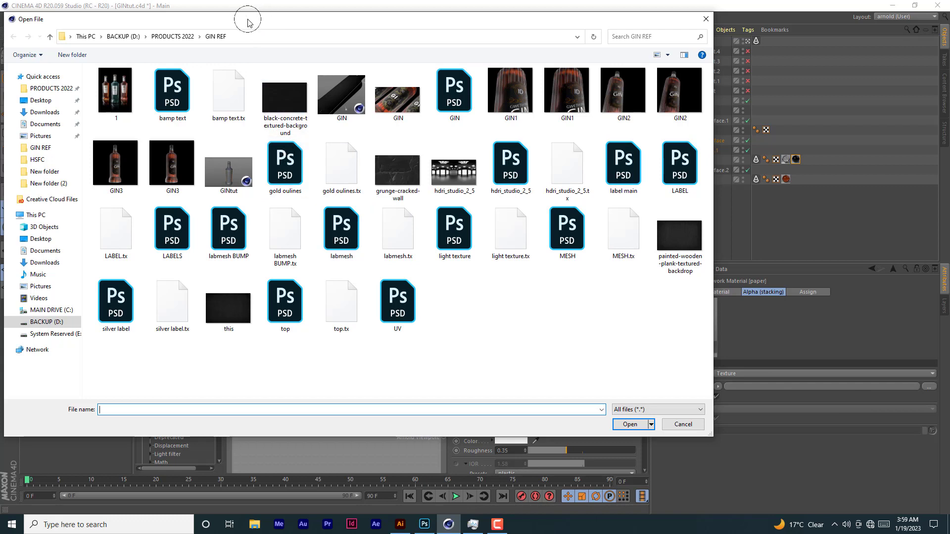
{"action": "left_click_drag", "start_coordinate": [246, 19], "coordinate": [328, 39]}
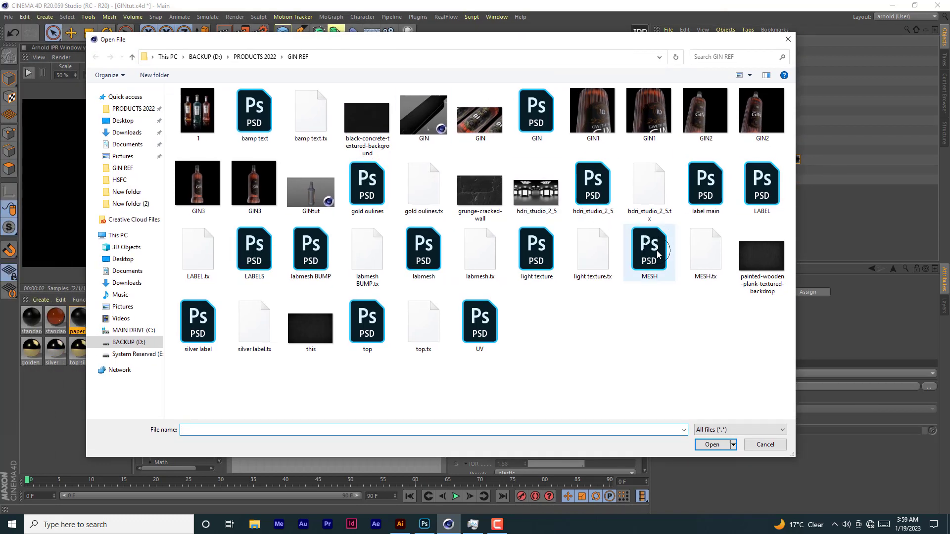
{"action": "left_click", "coordinate": [424, 256]}
{"action": "right_click", "coordinate": [424, 256]}
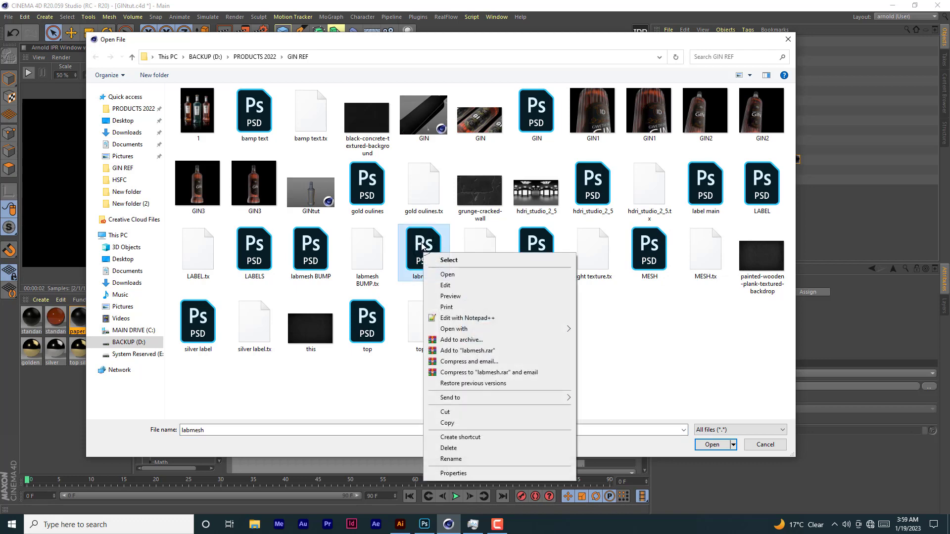
{"action": "left_click", "coordinate": [451, 275]}
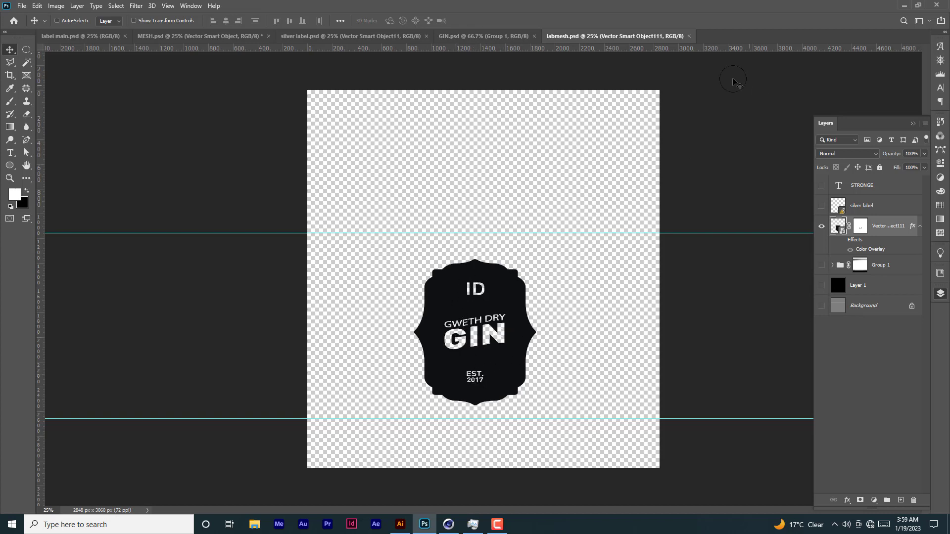
- Return to Cinema 4D, load labmesh.psd as the paper material's alpha texture, and preview the label on the bottle in the IPR render
{"action": "left_click", "coordinate": [904, 5]}
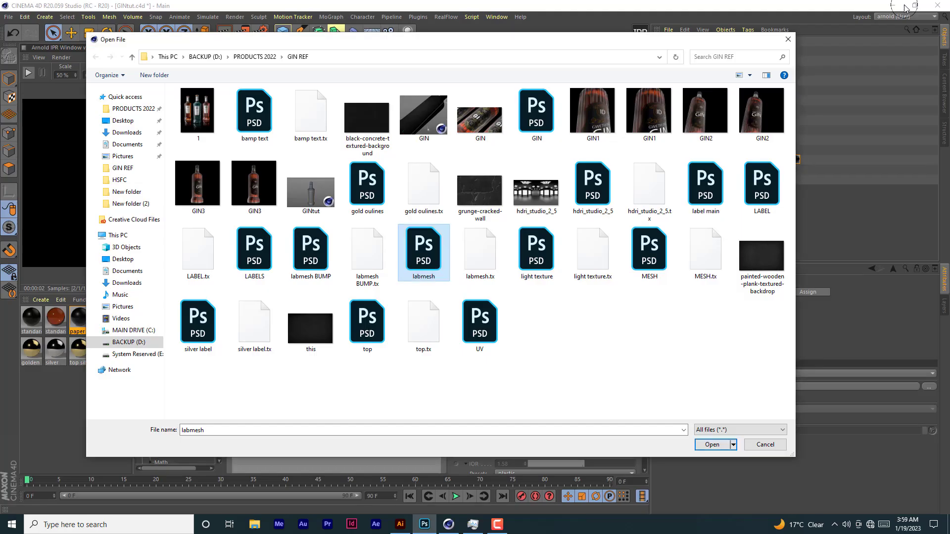
{"action": "double_click", "coordinate": [432, 267]}
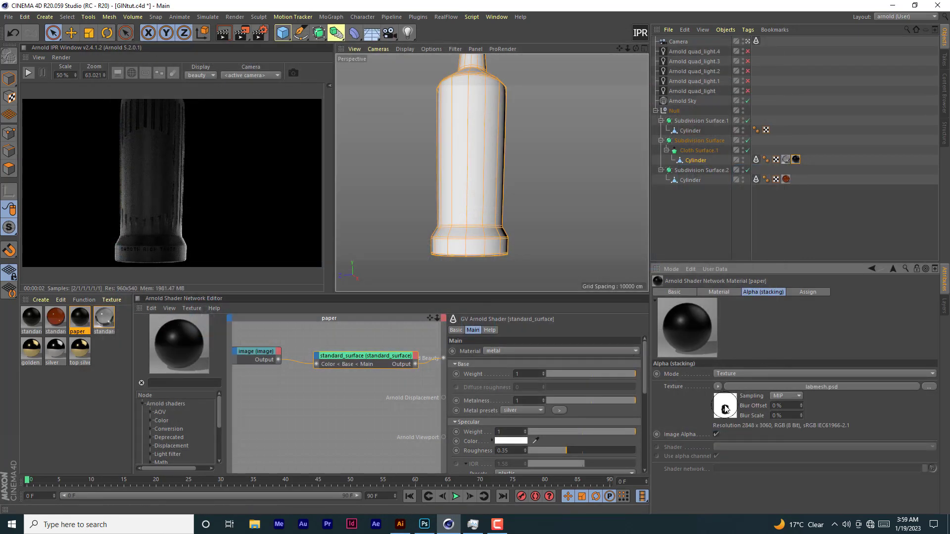
{"action": "left_click", "coordinate": [724, 405]}
{"action": "left_click", "coordinate": [36, 78]}
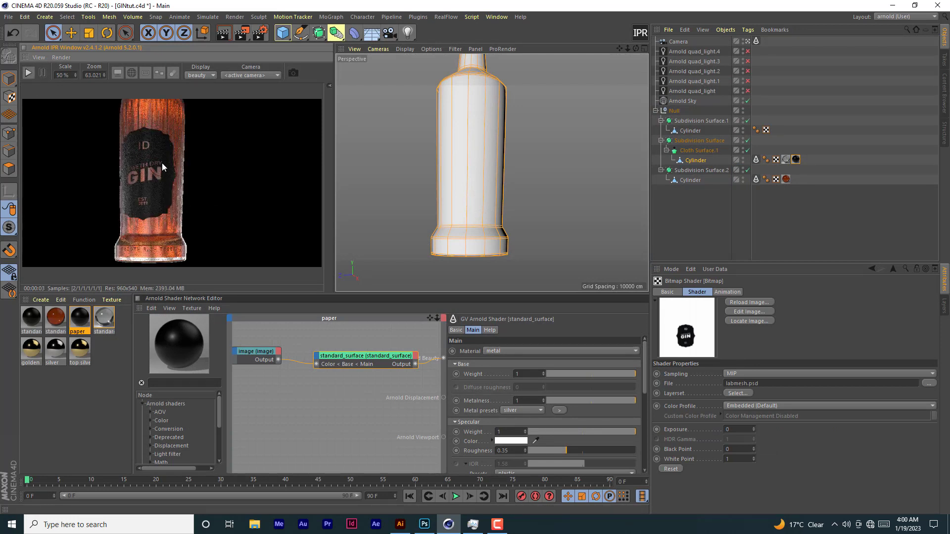
{"action": "left_click_drag", "start_coordinate": [635, 49], "coordinate": [618, 49]}
{"action": "left_click", "coordinate": [34, 75]}
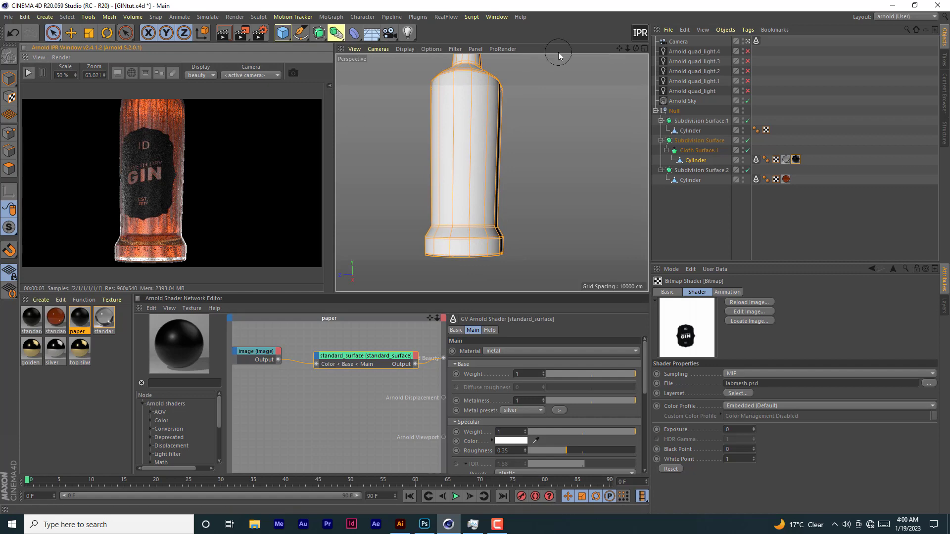
- Review the base and specular settings of the paper material and the silver material
{"action": "double_click", "coordinate": [82, 316]}
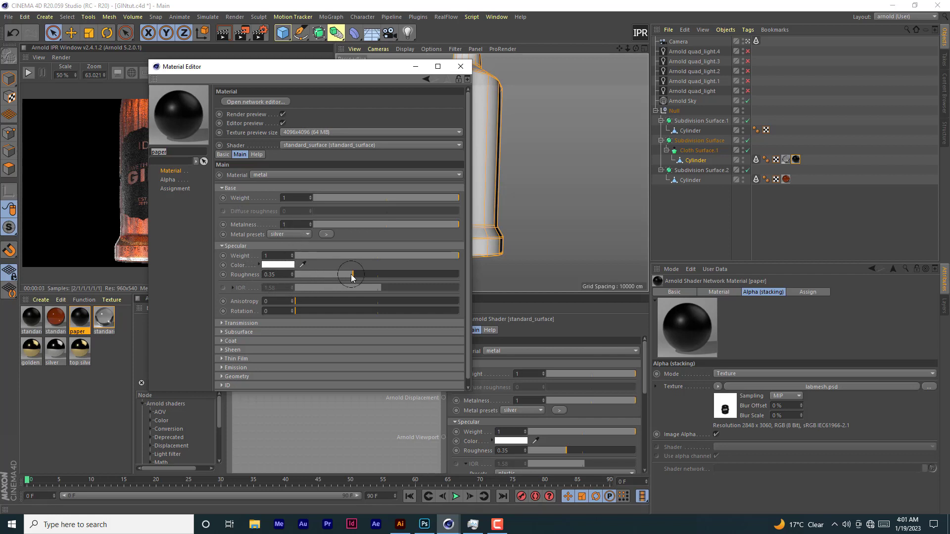
{"action": "left_click", "coordinate": [460, 66]}
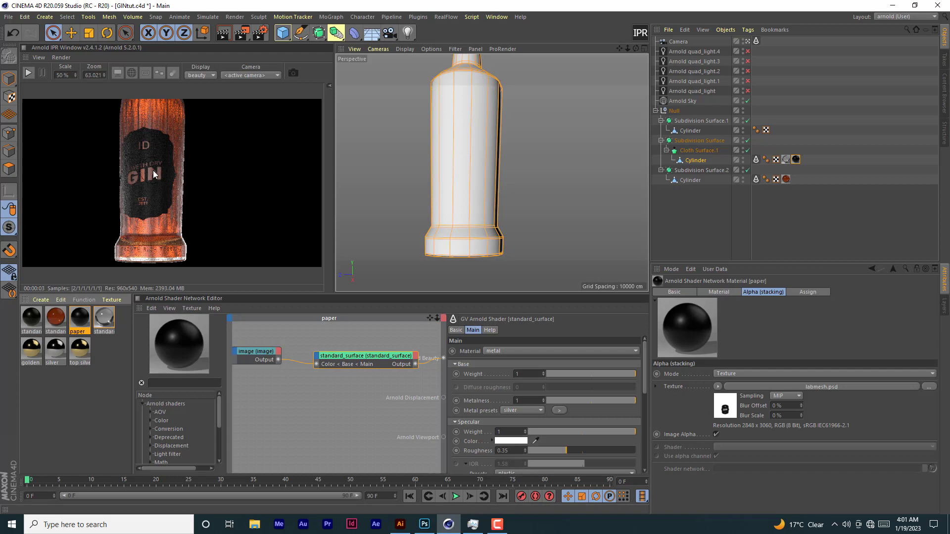
{"action": "double_click", "coordinate": [55, 349]}
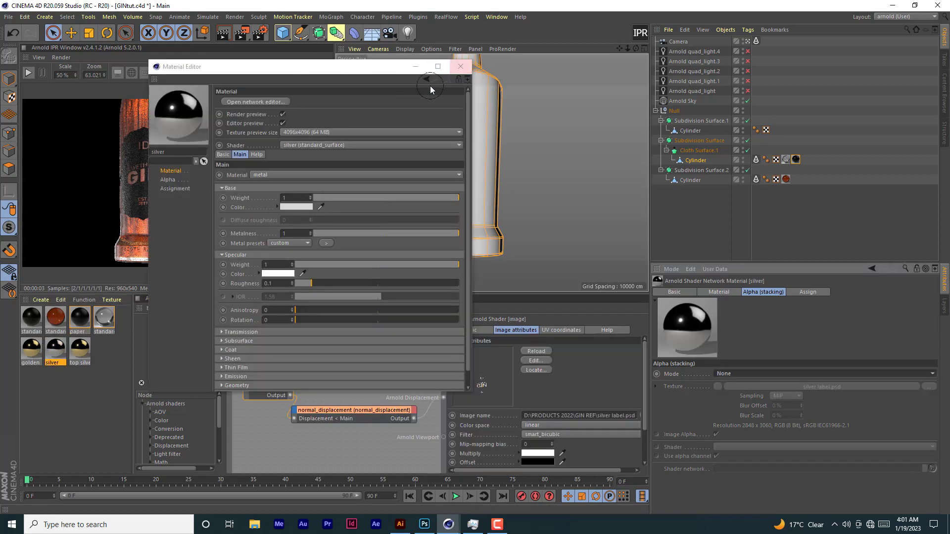
{"action": "left_click", "coordinate": [460, 68]}
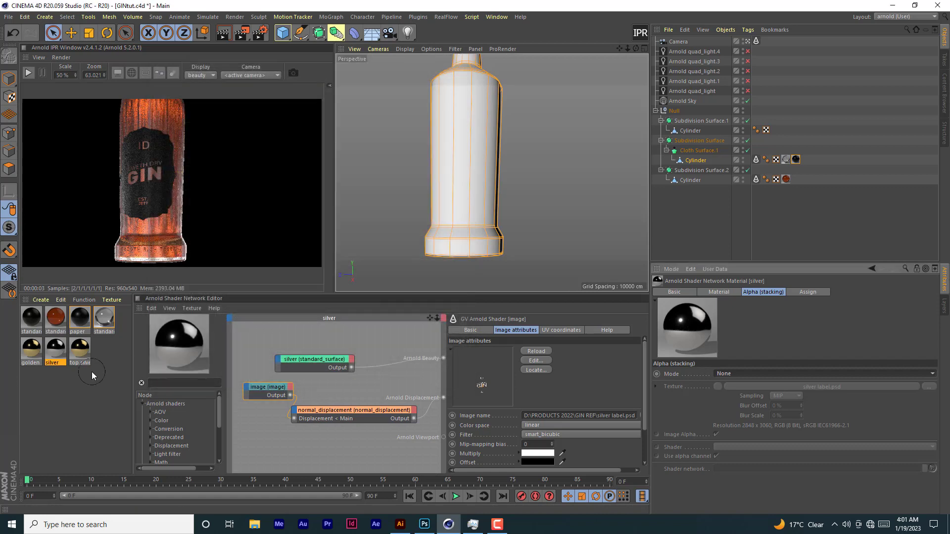
- Set the silver material's metal preset to silver
{"action": "double_click", "coordinate": [56, 352]}
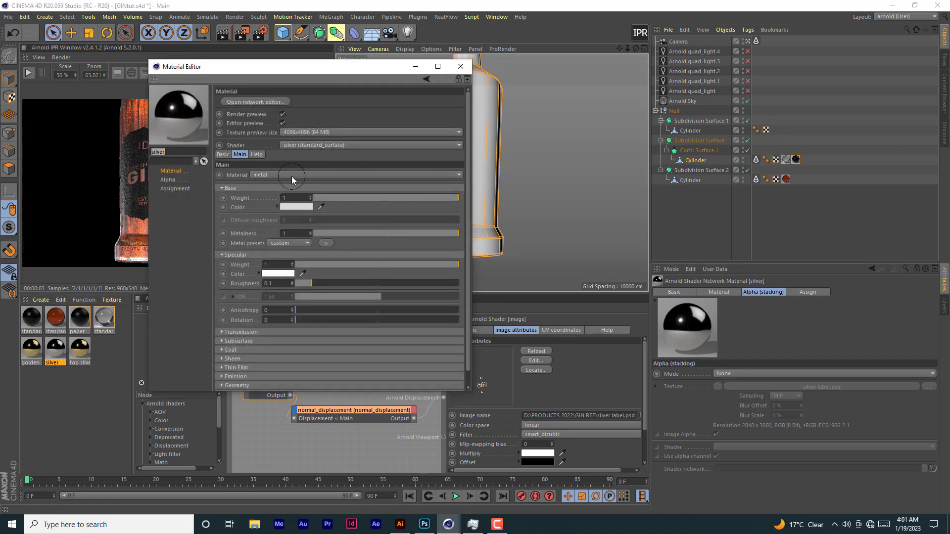
{"action": "left_click", "coordinate": [289, 244]}
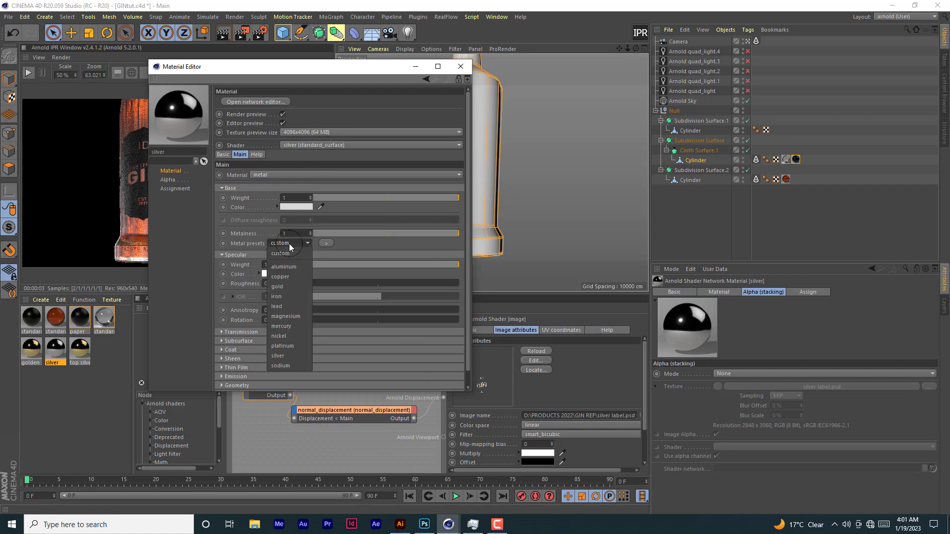
{"action": "left_click", "coordinate": [281, 356]}
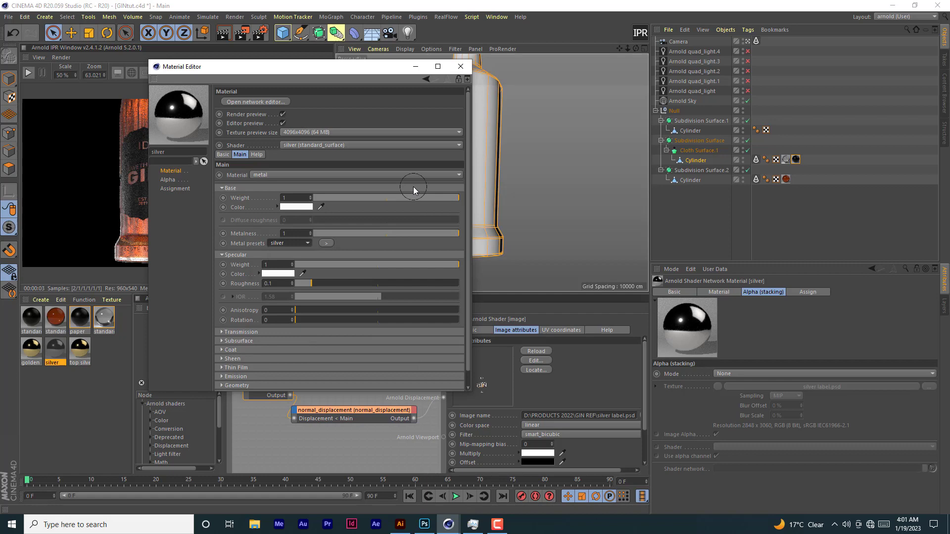
{"action": "left_click", "coordinate": [461, 66]}
- Apply the silver material to the Cylinder under Cloth Surface.1 and preview it on the bottle in the IPR render
{"action": "left_click_drag", "start_coordinate": [60, 368], "coordinate": [774, 180]}
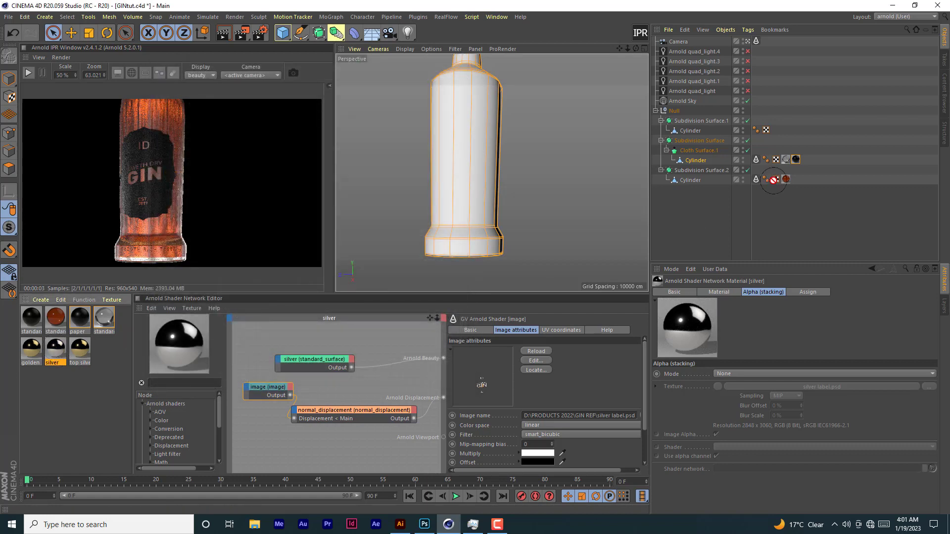
{"action": "left_click_drag", "start_coordinate": [714, 159], "coordinate": [714, 159]}
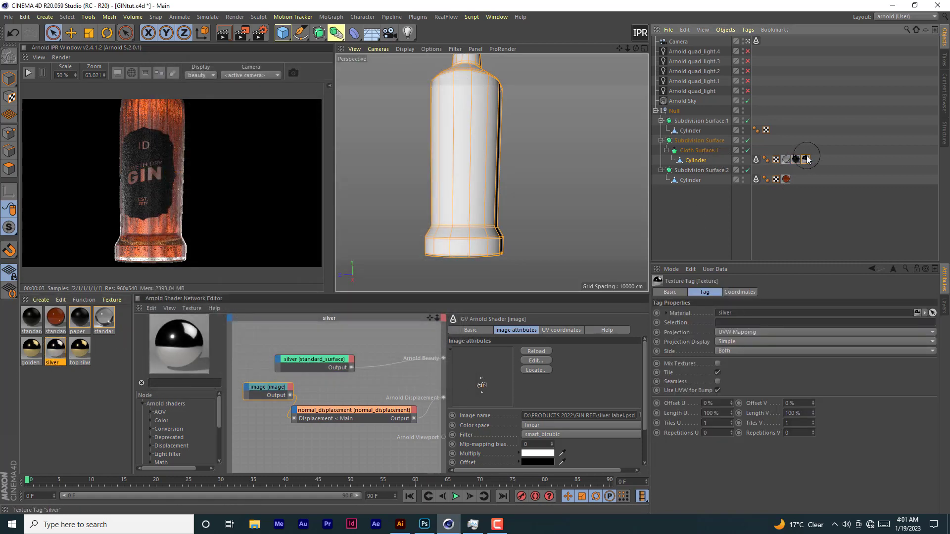
{"action": "left_click", "coordinate": [28, 73]}
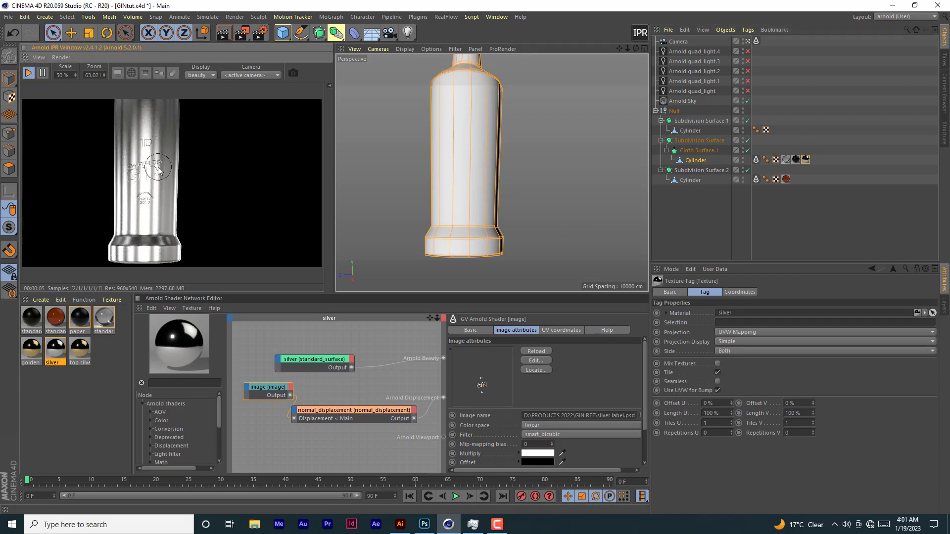
{"action": "left_click", "coordinate": [28, 73]}
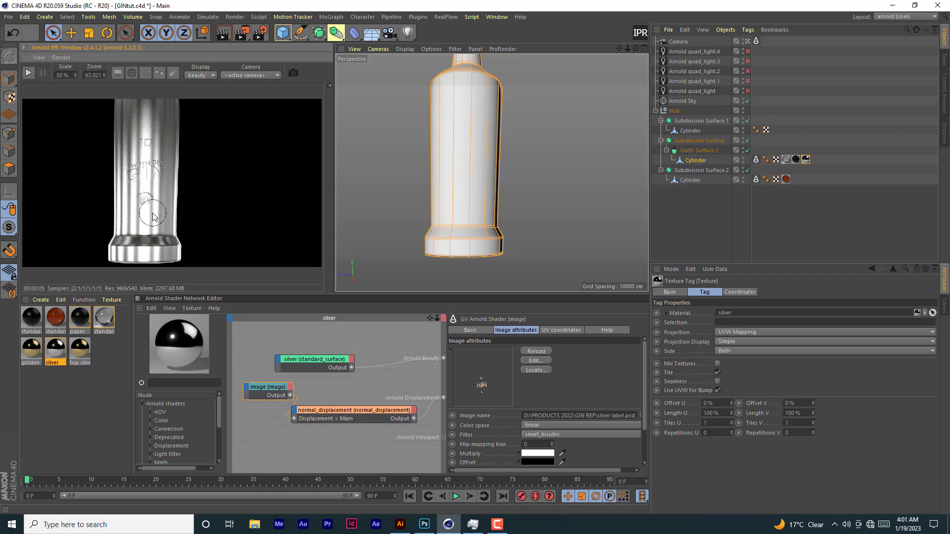
- Set the silver material's alpha stacking mode to Texture, using silver label.psd
{"action": "left_click", "coordinate": [56, 351]}
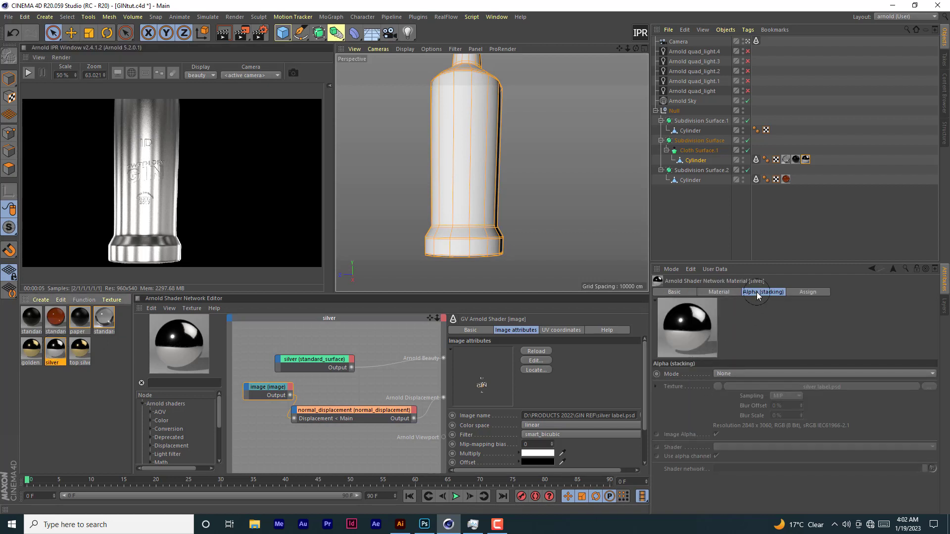
{"action": "left_click", "coordinate": [738, 374]}
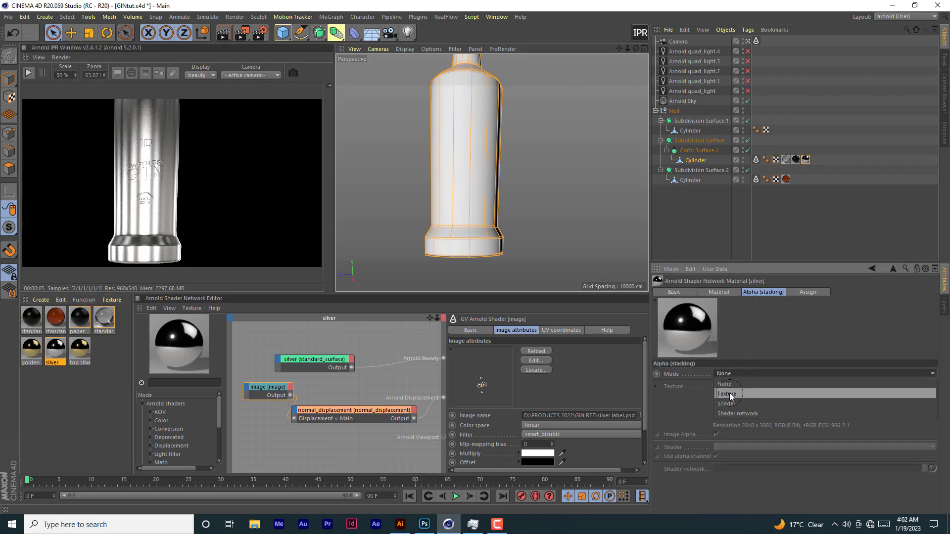
{"action": "left_click", "coordinate": [730, 396]}
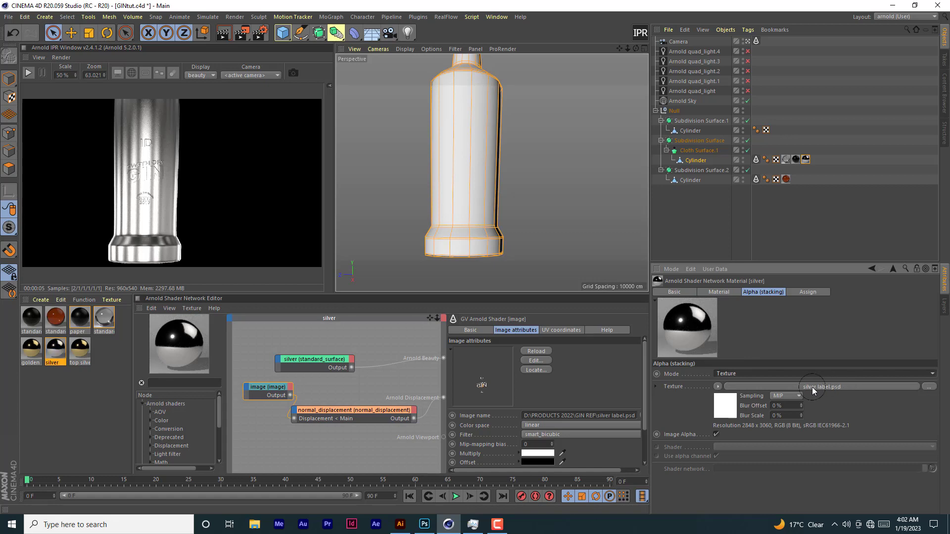
- Open the silver material's alpha image in Photoshop and check its lettering with the black Layer 1 shown and hidden
{"action": "left_click", "coordinate": [841, 386]}
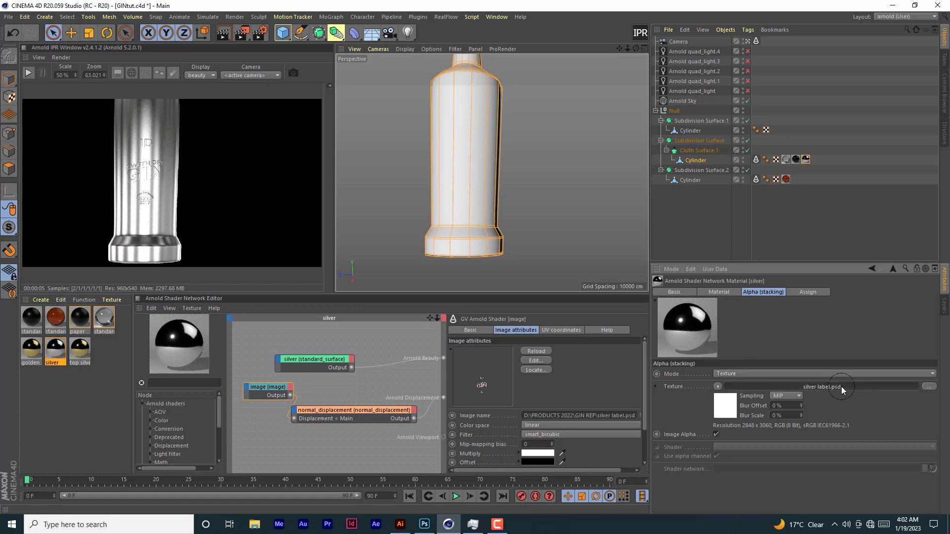
{"action": "left_click", "coordinate": [745, 311]}
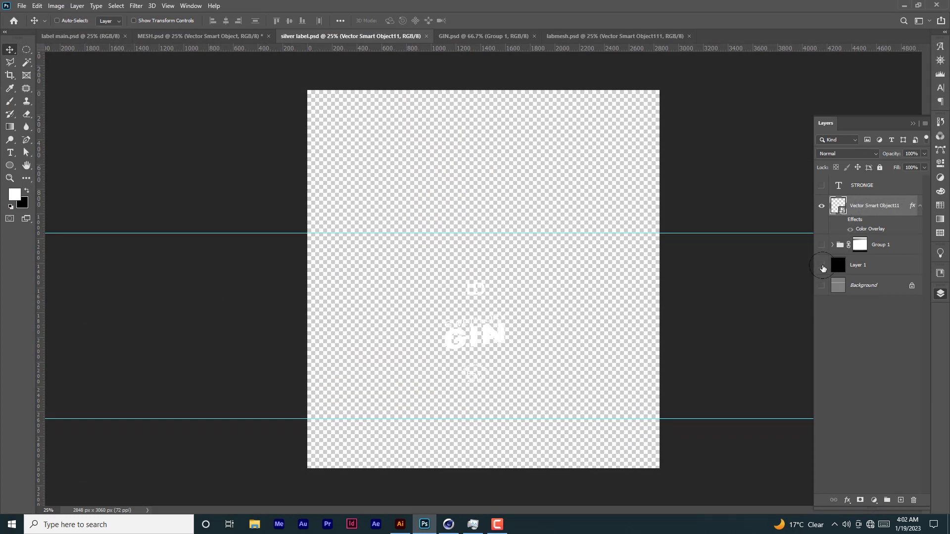
{"action": "left_click", "coordinate": [821, 265]}
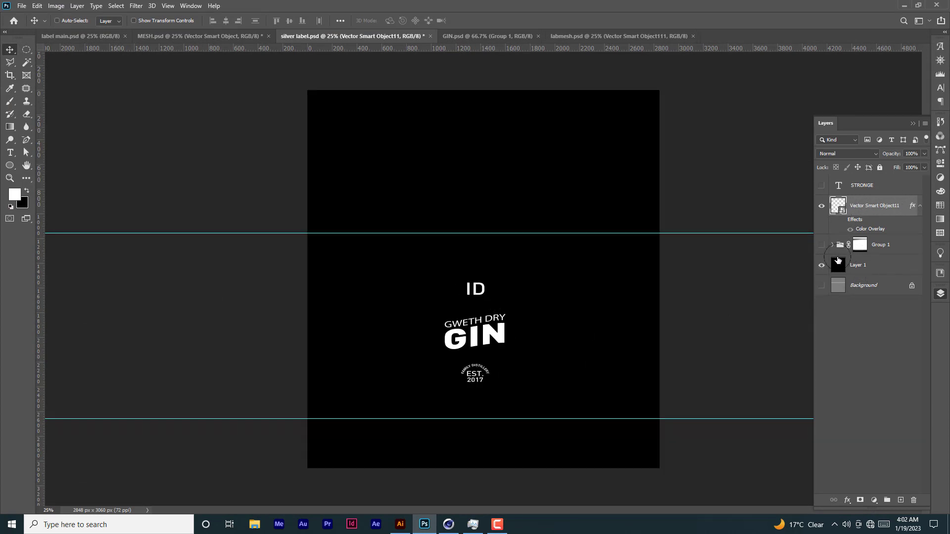
{"action": "left_click", "coordinate": [822, 265]}
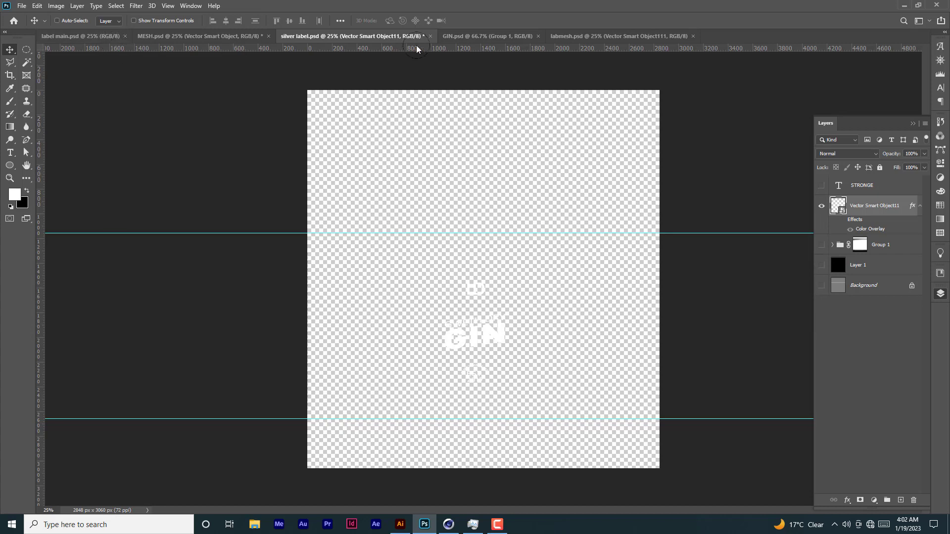
- Return to Cinema 4D, reload the silver label.psd alpha image, and preview the silver lettering in the IPR render
{"action": "left_click", "coordinate": [904, 5]}
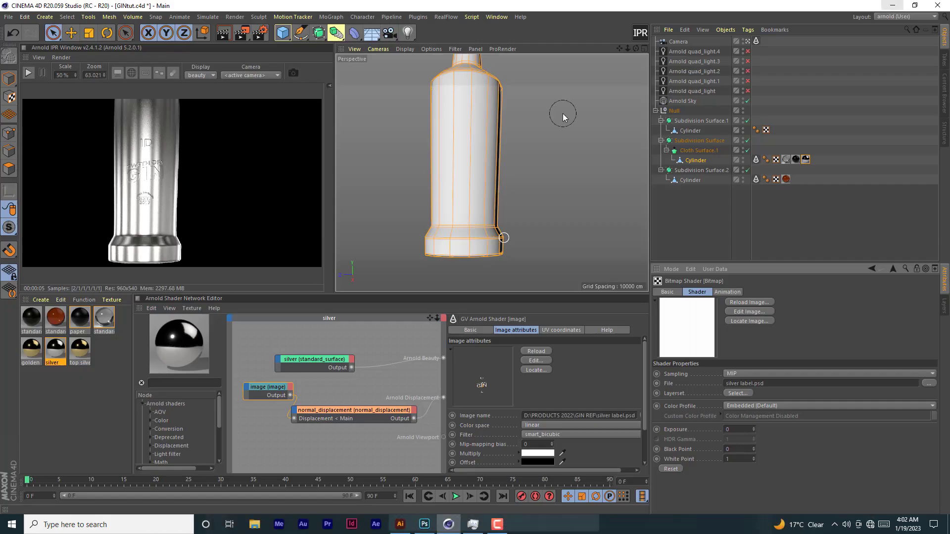
{"action": "left_click", "coordinate": [750, 302]}
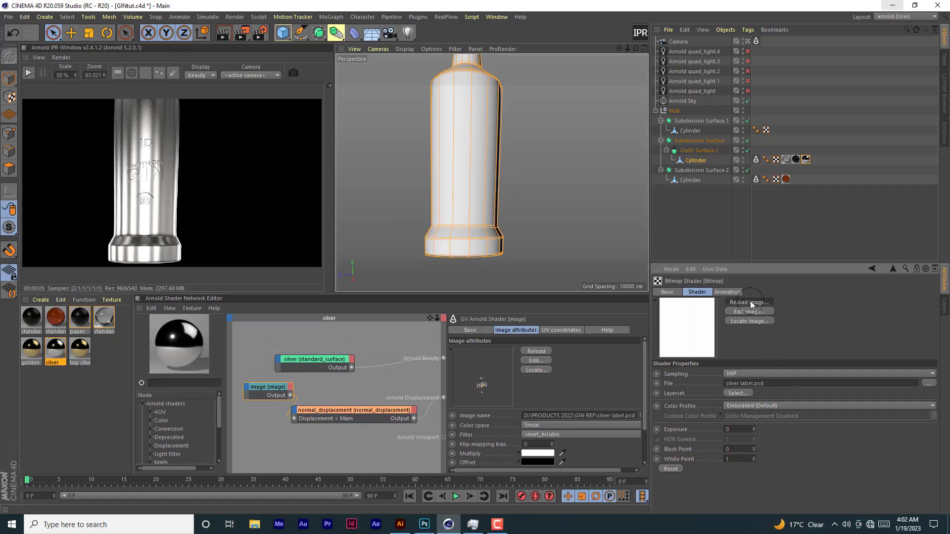
{"action": "left_click", "coordinate": [28, 73]}
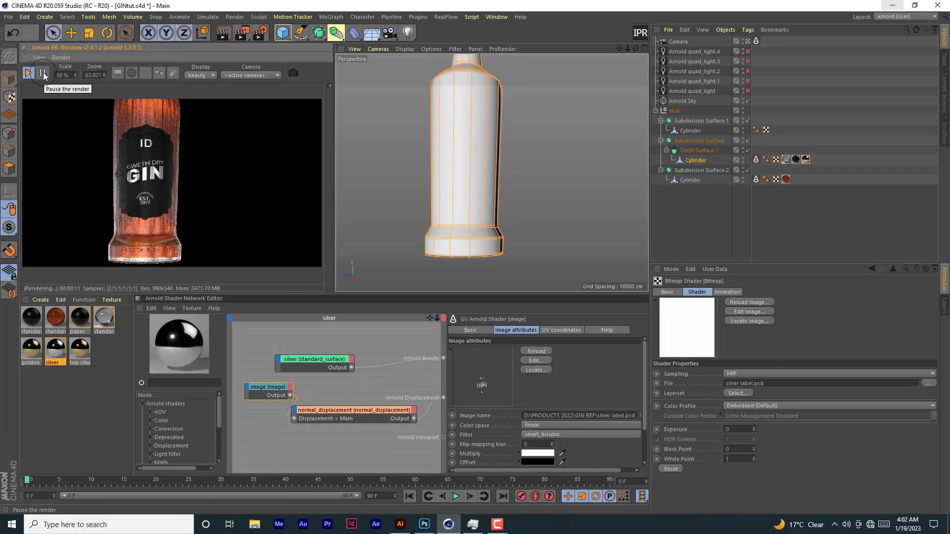
- Examine the label's silver lettering and gold ornaments in the finished GIN.psd render in Photoshop, and return to Cinema 4D
{"action": "left_click", "coordinate": [425, 525]}
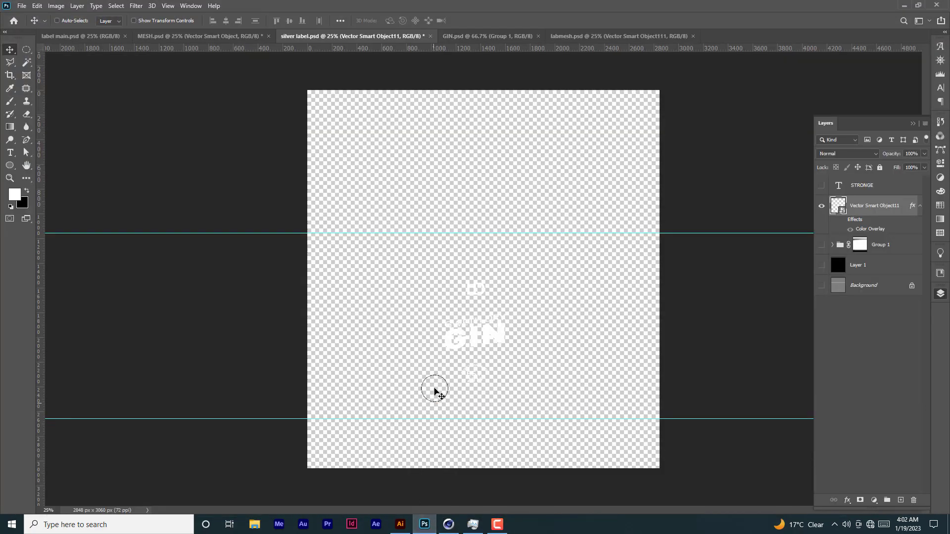
{"action": "left_click", "coordinate": [490, 38]}
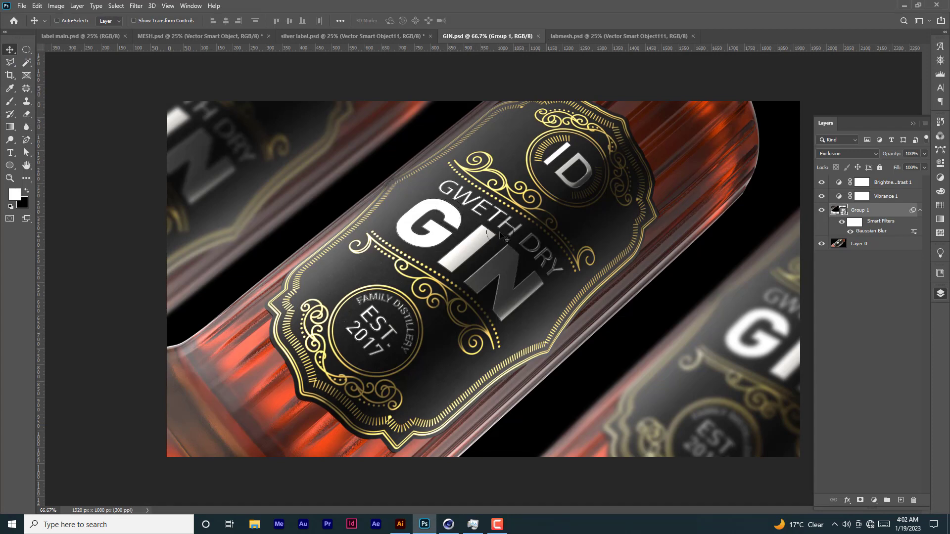
{"action": "left_click", "coordinate": [905, 5]}
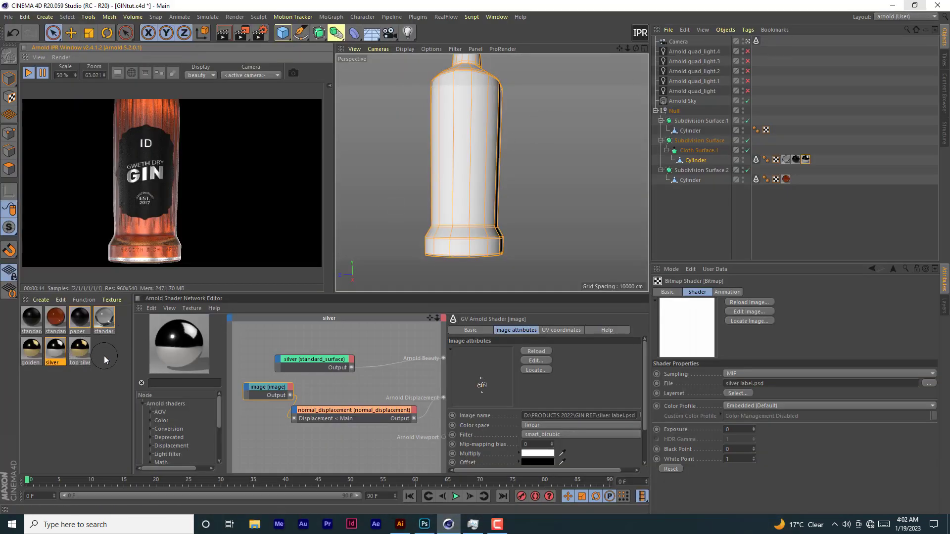
- Set the golden material's metal preset to gold
{"action": "double_click", "coordinate": [33, 351]}
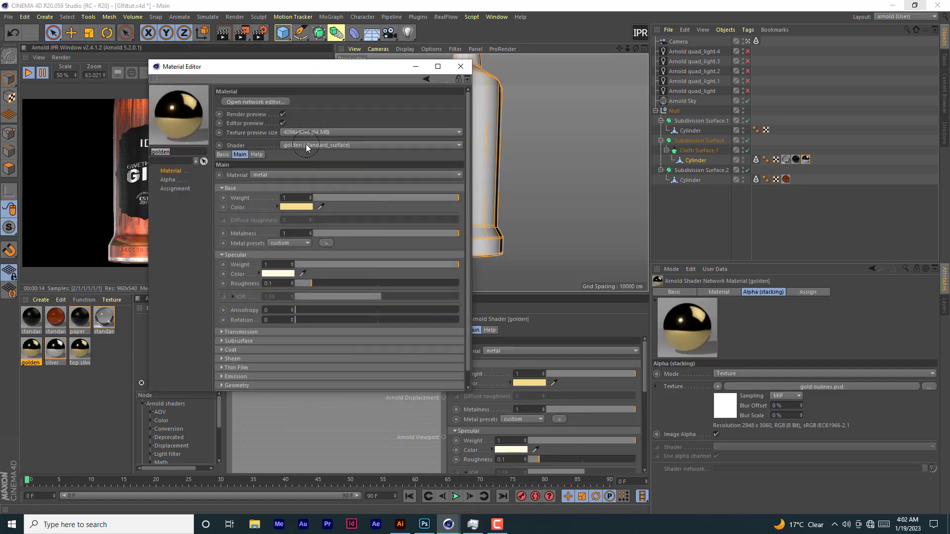
{"action": "left_click", "coordinate": [290, 243]}
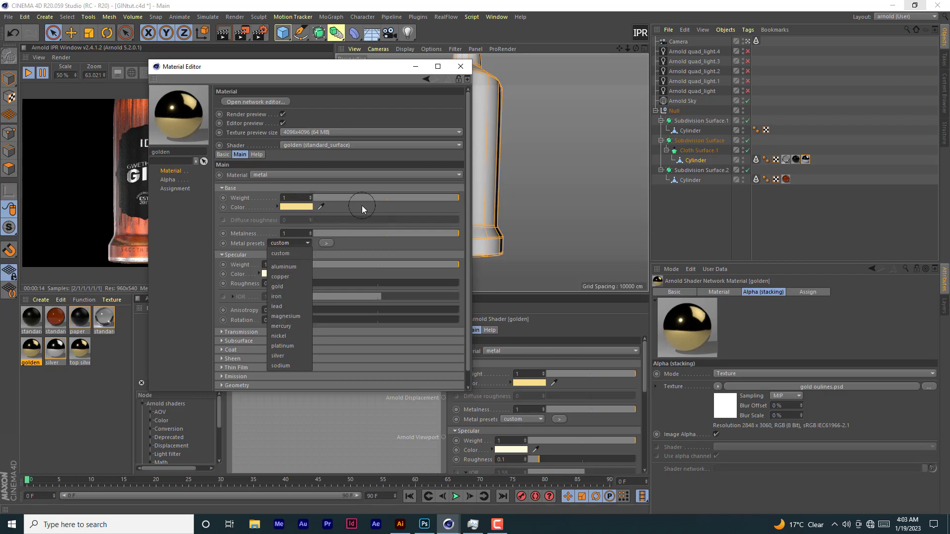
{"action": "left_click", "coordinate": [280, 288]}
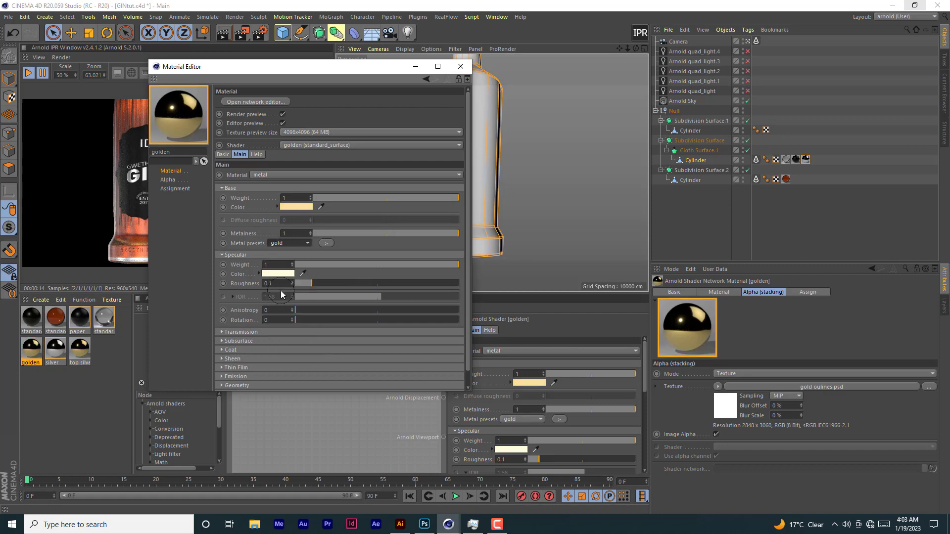
{"action": "left_click", "coordinate": [460, 66]}
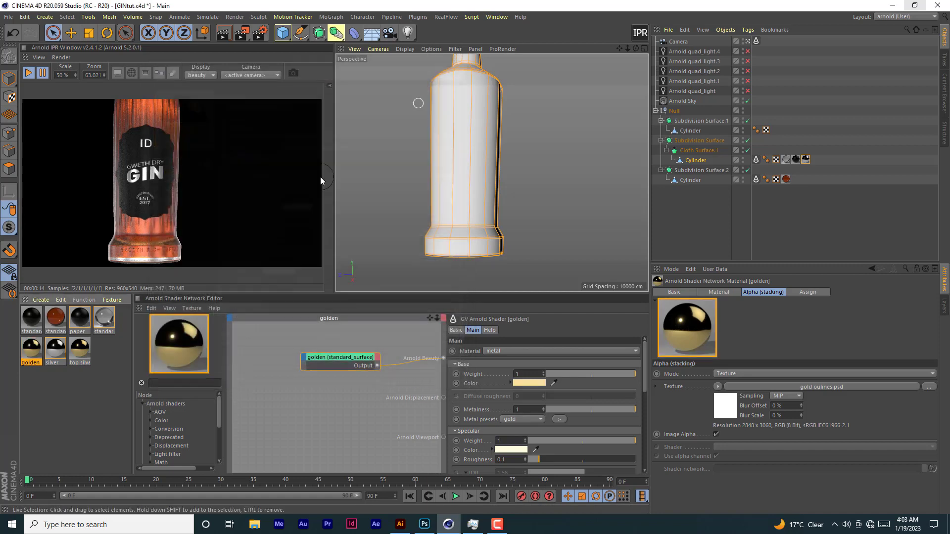
- Set the golden material's alpha stacking mode to Texture with gold oulines.psd as its image
{"action": "left_click", "coordinate": [765, 374]}
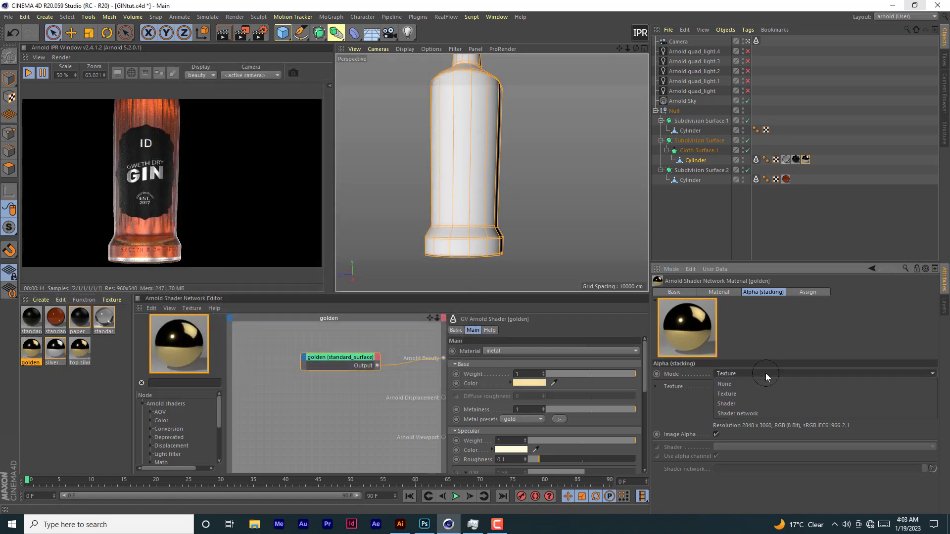
{"action": "left_click", "coordinate": [734, 396]}
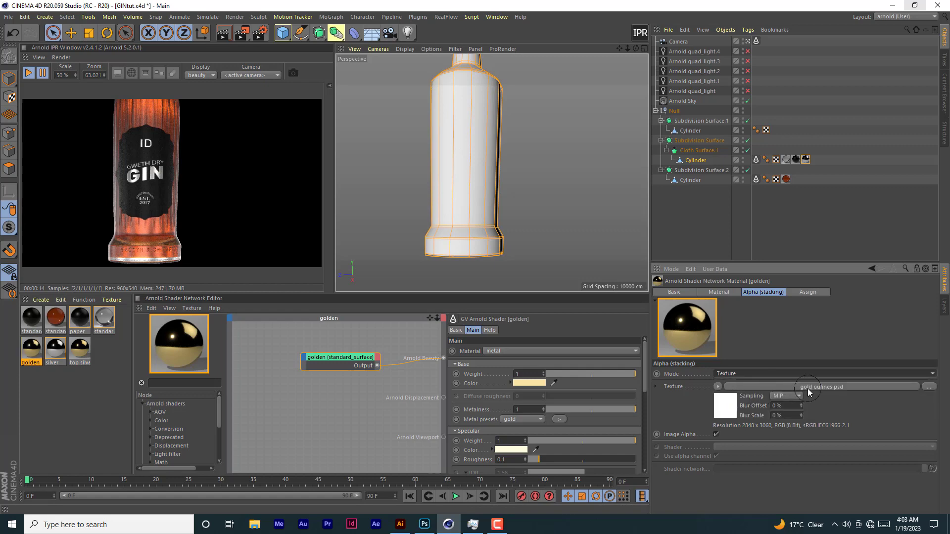
{"action": "left_click", "coordinate": [929, 387]}
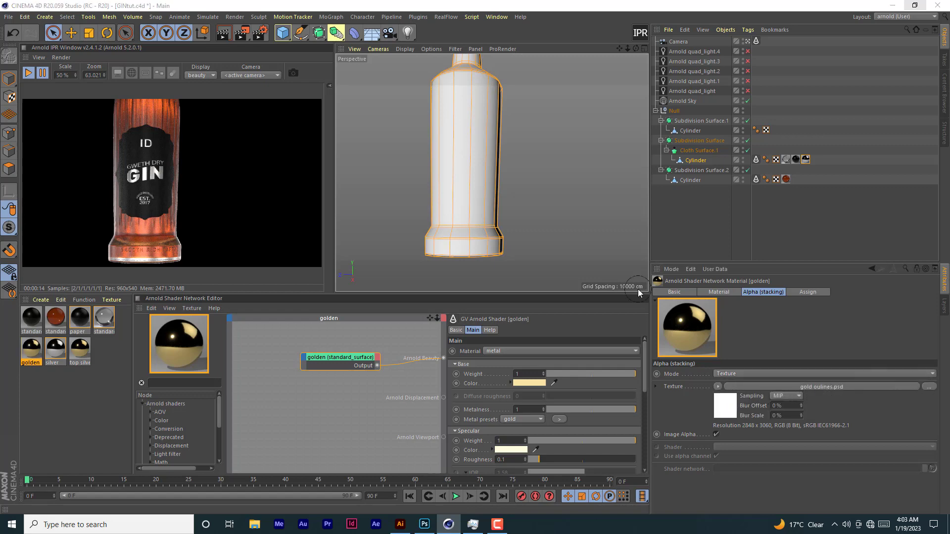
{"action": "left_click", "coordinate": [779, 43]}
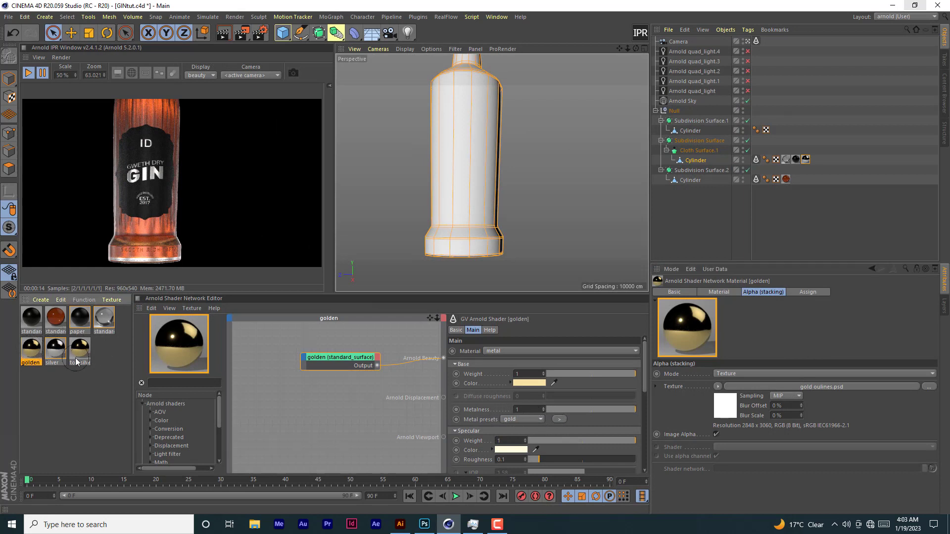
- Examine the golden material's alpha image in Photoshop, compare it with the label main.psd UV mesh, and return to Cinema 4D
{"action": "left_click", "coordinate": [752, 388]}
{"action": "left_click", "coordinate": [754, 312]}
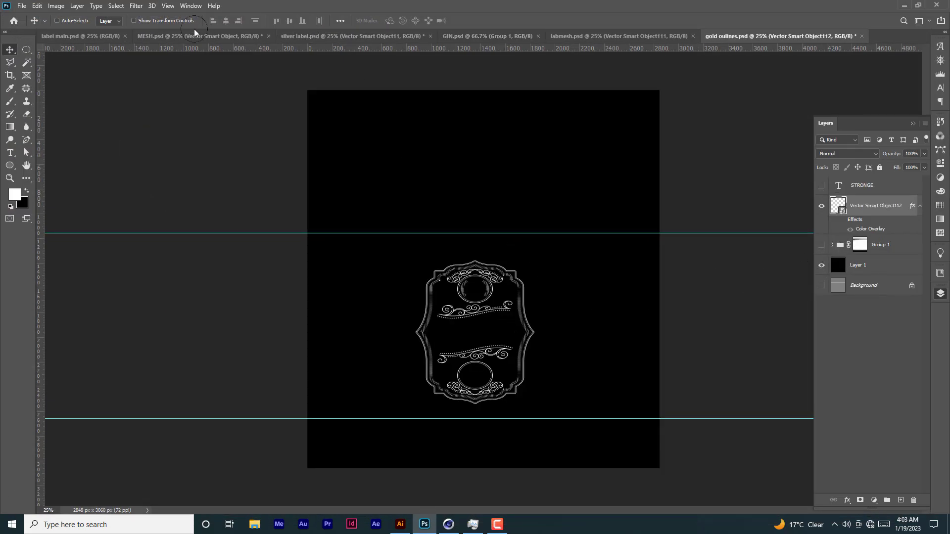
{"action": "left_click", "coordinate": [115, 36]}
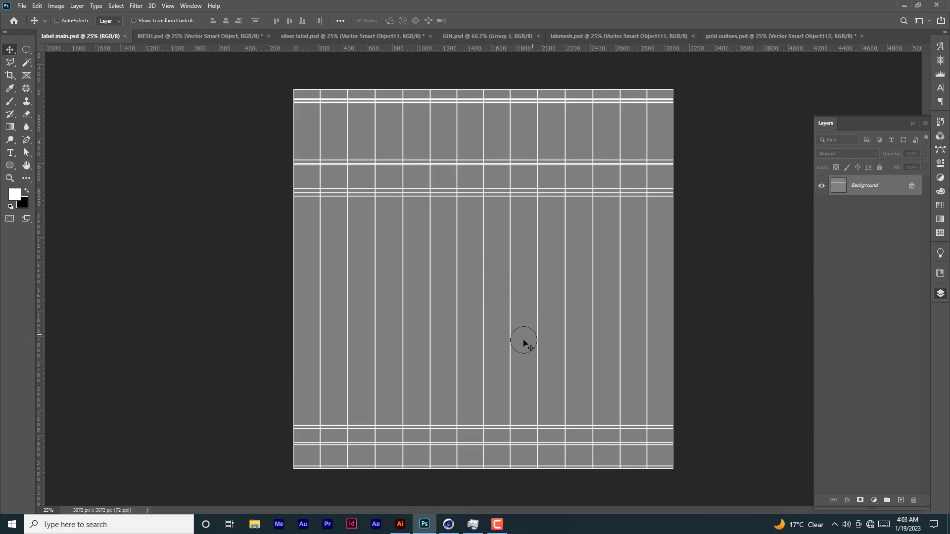
{"action": "left_click", "coordinate": [764, 37]}
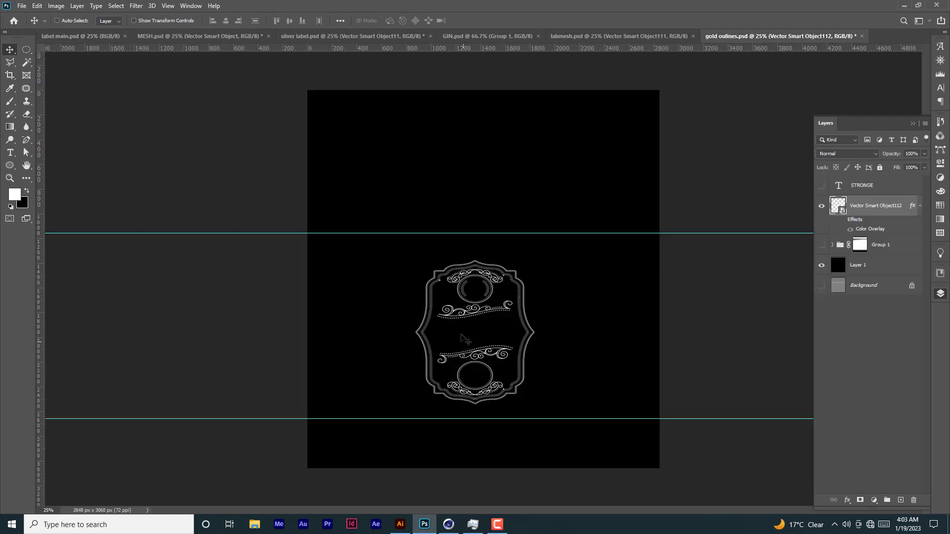
{"action": "left_click", "coordinate": [904, 5]}
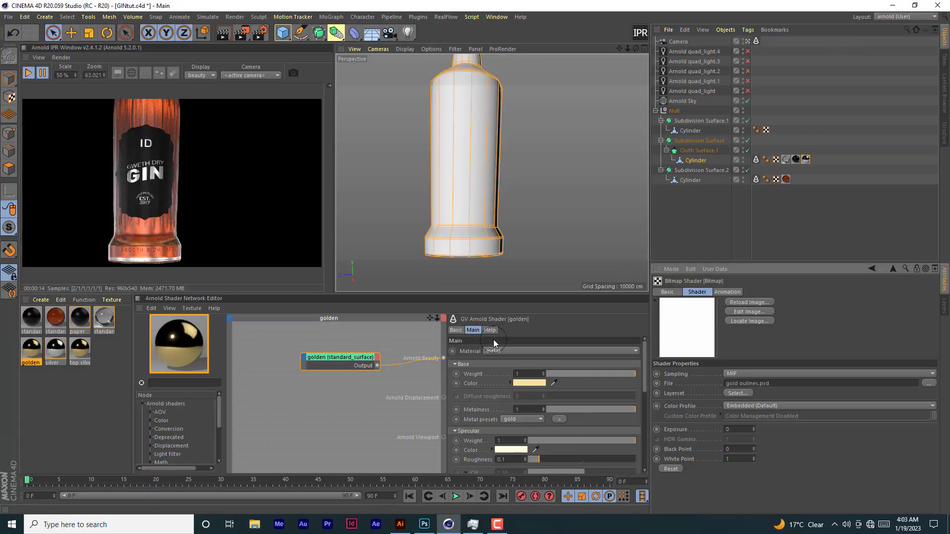
{"action": "left_click", "coordinate": [425, 525]}
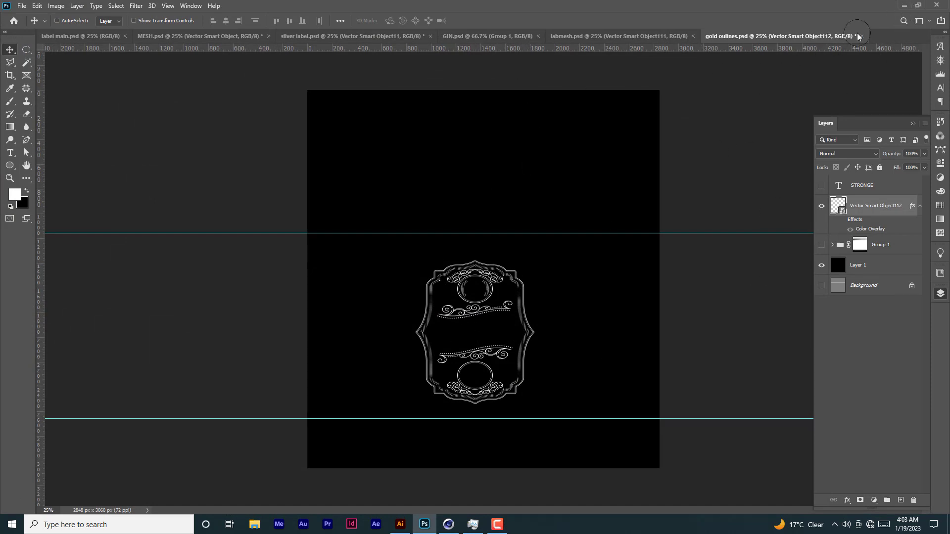
{"action": "left_click", "coordinate": [904, 6]}
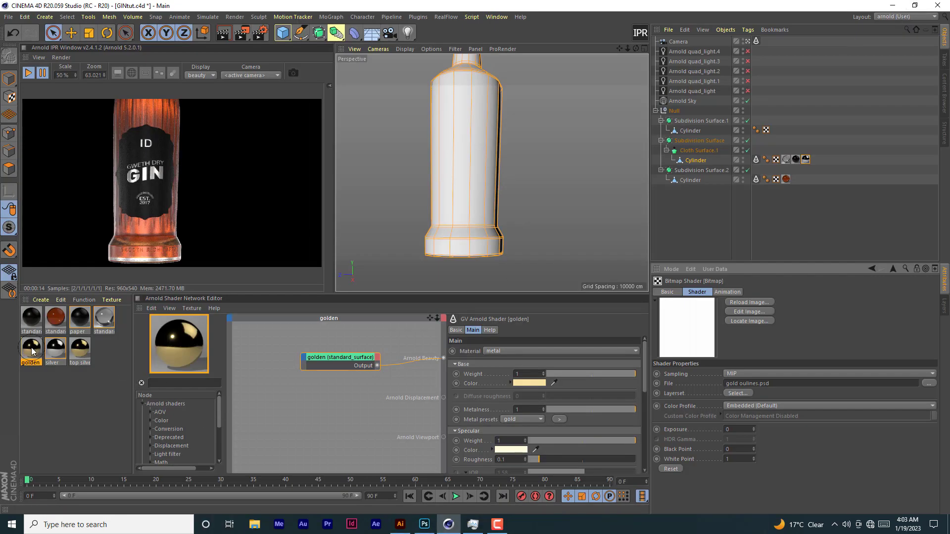
- Apply the golden material to the Cylinder under Cloth Surface.1 and preview the gold ornaments in the IPR render
{"action": "left_click_drag", "start_coordinate": [748, 193], "coordinate": [715, 160]}
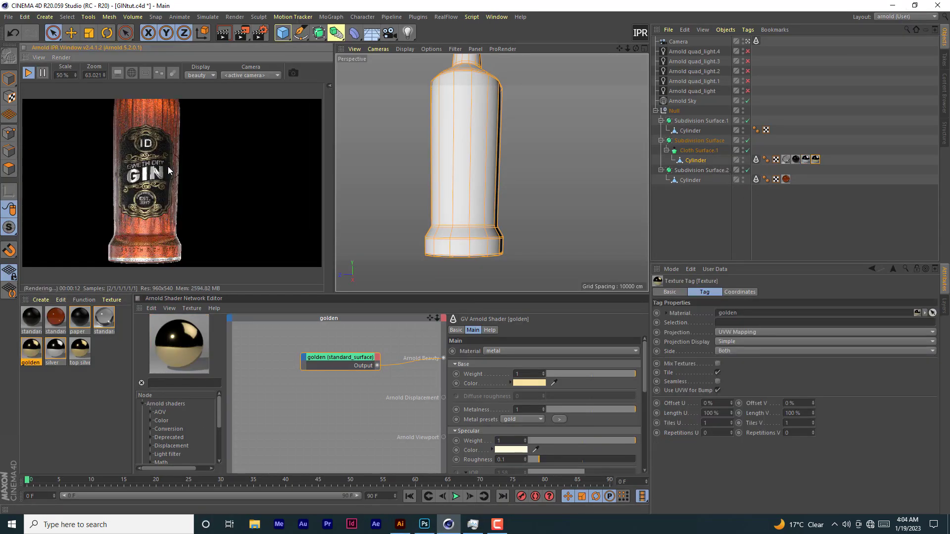
{"action": "left_click", "coordinate": [28, 72]}
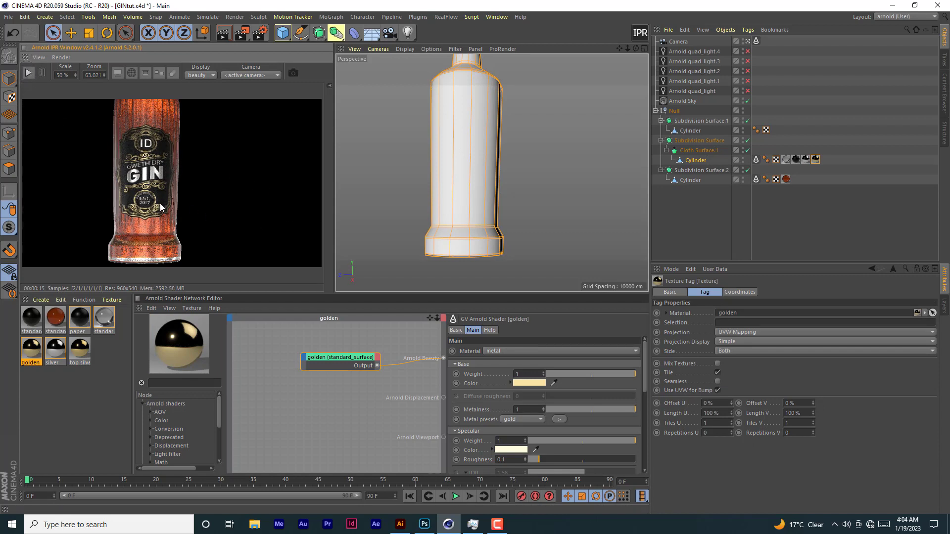
- View the bottle cap from above and select its Cylinder under Subdivision Surface.1
{"action": "left_click_drag", "start_coordinate": [619, 50], "coordinate": [625, 164]}
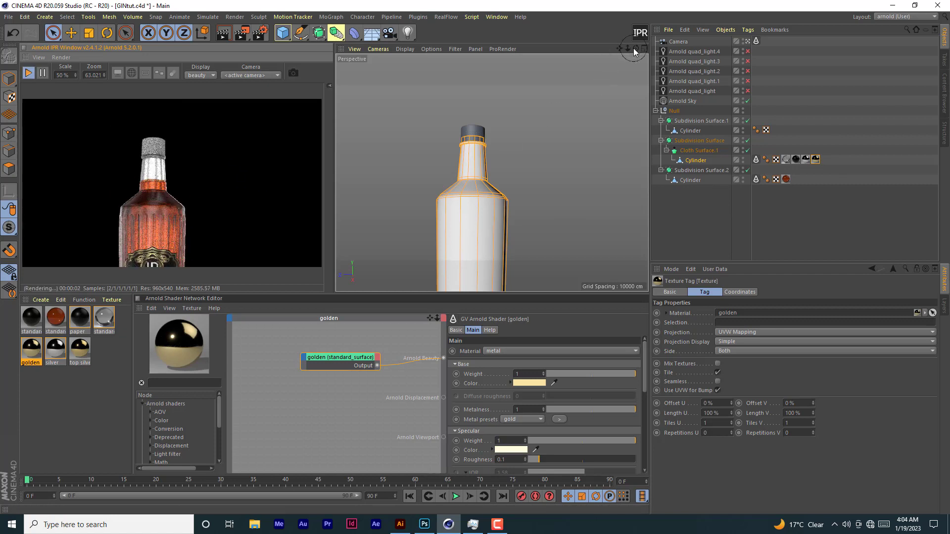
{"action": "left_click_drag", "start_coordinate": [636, 49], "coordinate": [644, 72]}
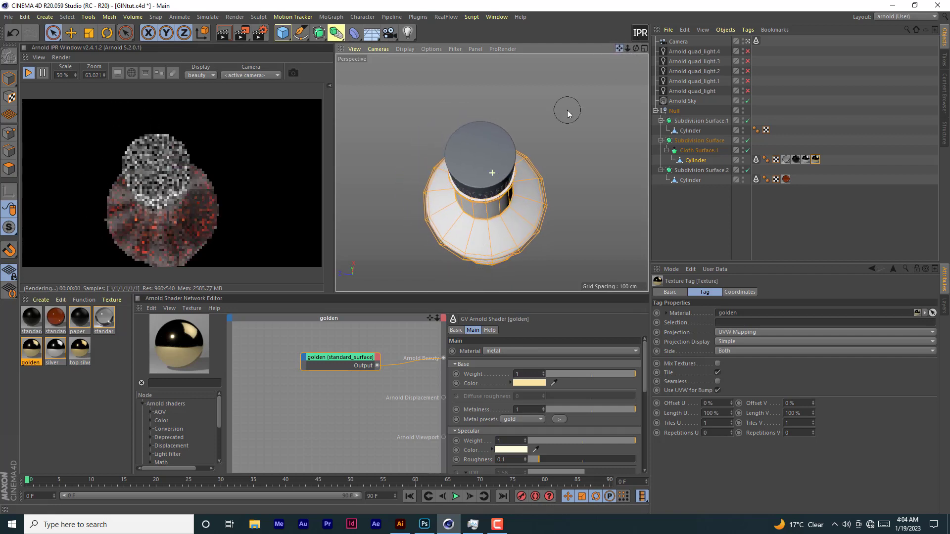
{"action": "left_click", "coordinate": [483, 154]}
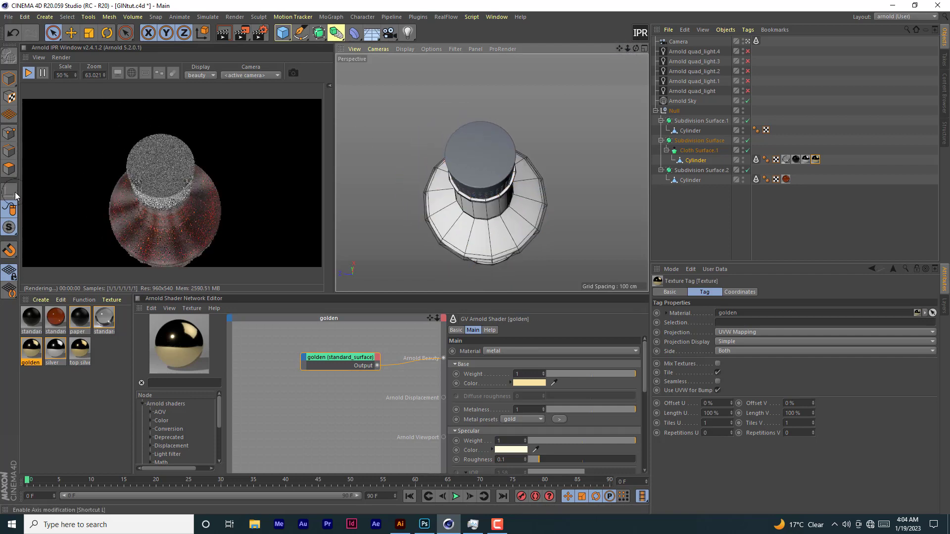
{"action": "left_click", "coordinate": [690, 180]}
{"action": "left_click", "coordinate": [690, 131]}
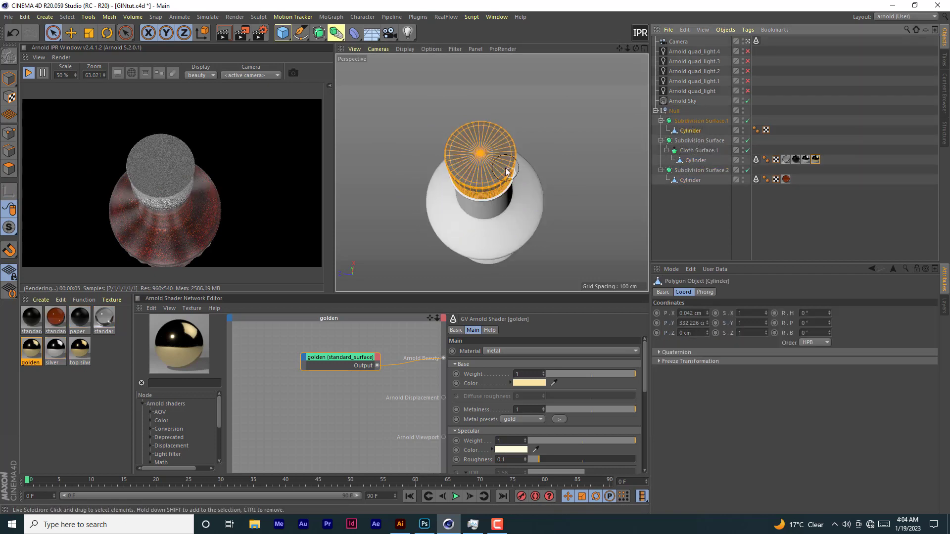
- Examine the cap's UV mesh in the BP - UV Edit layout, locate the Create UV Mesh Layer command, and return to the arnold layout
{"action": "left_click", "coordinate": [943, 92]}
{"action": "left_click", "coordinate": [905, 17]}
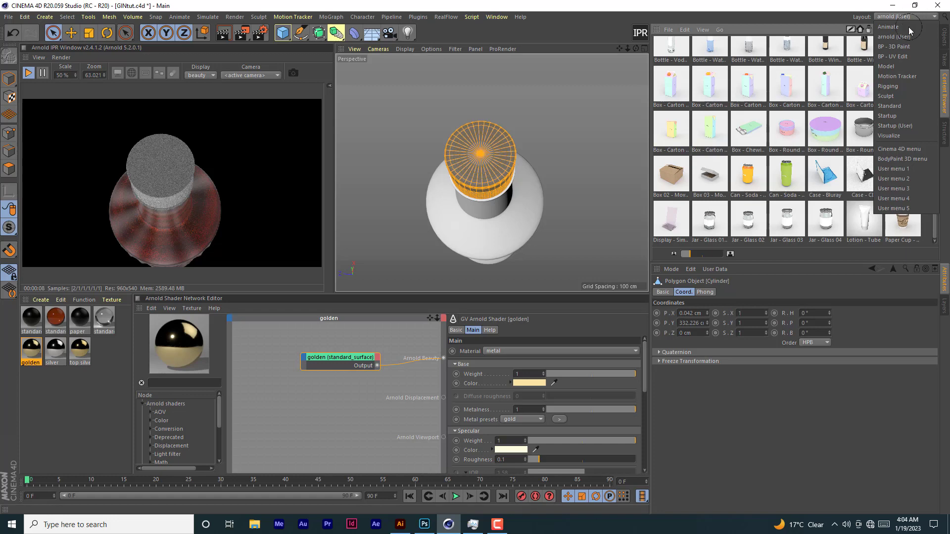
{"action": "left_click", "coordinate": [894, 57]}
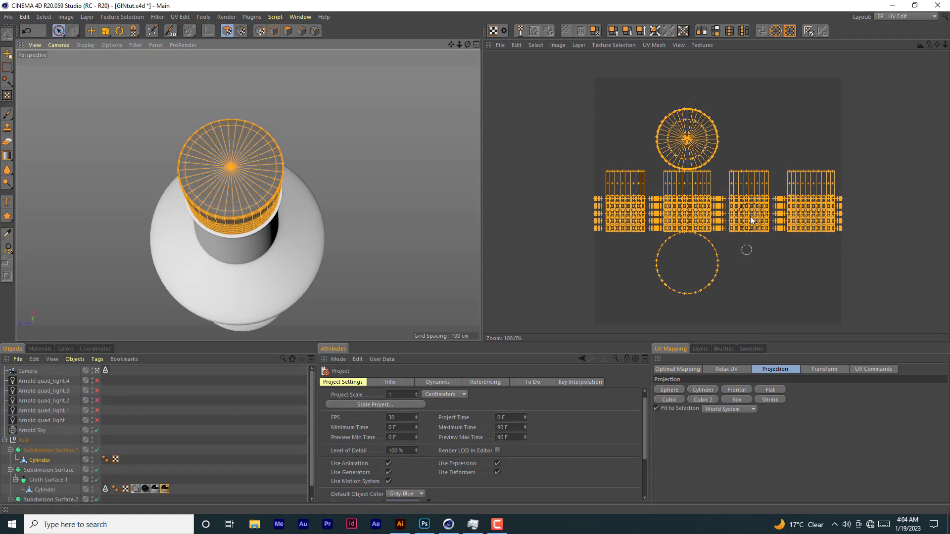
{"action": "left_click", "coordinate": [623, 45]}
{"action": "mouse_move", "coordinate": [578, 45]}
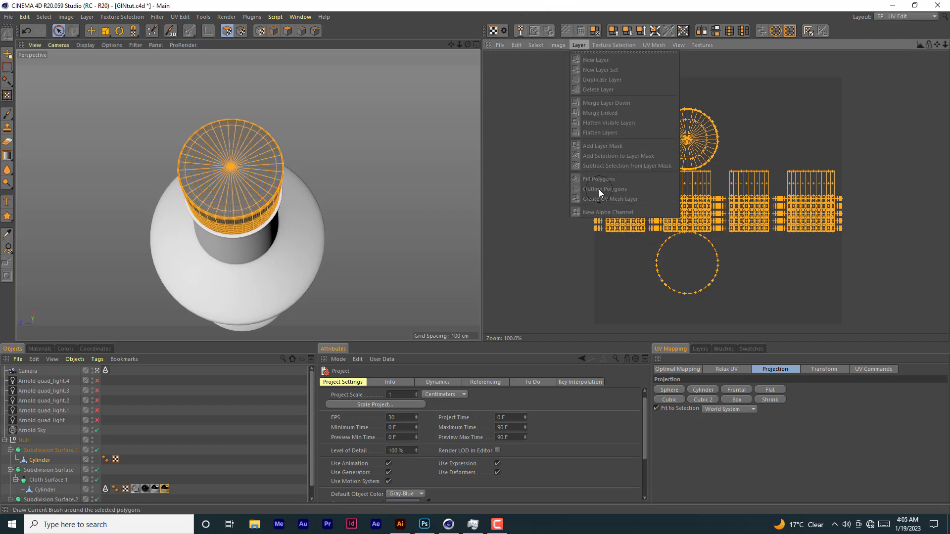
{"action": "mouse_move", "coordinate": [505, 52]}
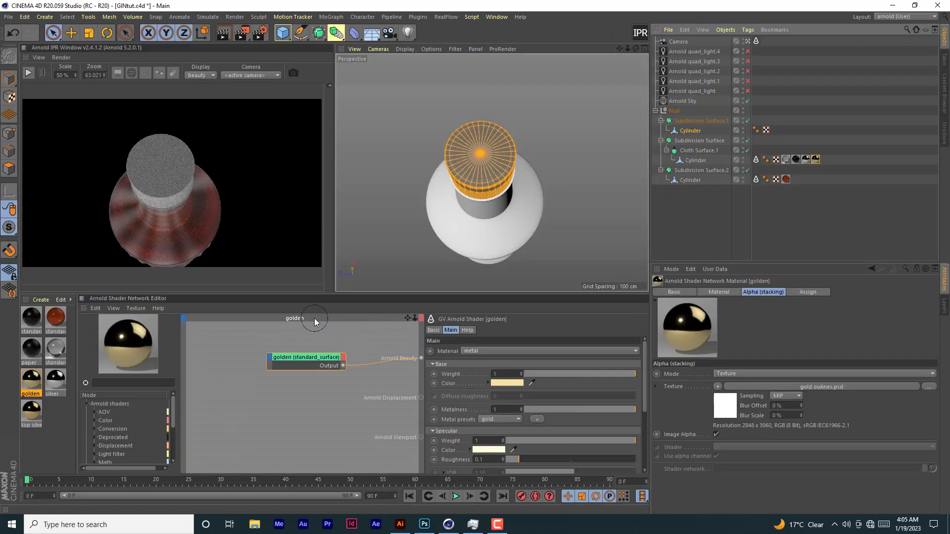
- Select the top silver material and open its top.psd alpha image for editing in Photoshop
{"action": "left_click_drag", "start_coordinate": [76, 364], "coordinate": [104, 375]}
{"action": "left_click", "coordinate": [58, 355]}
{"action": "left_click", "coordinate": [77, 353]}
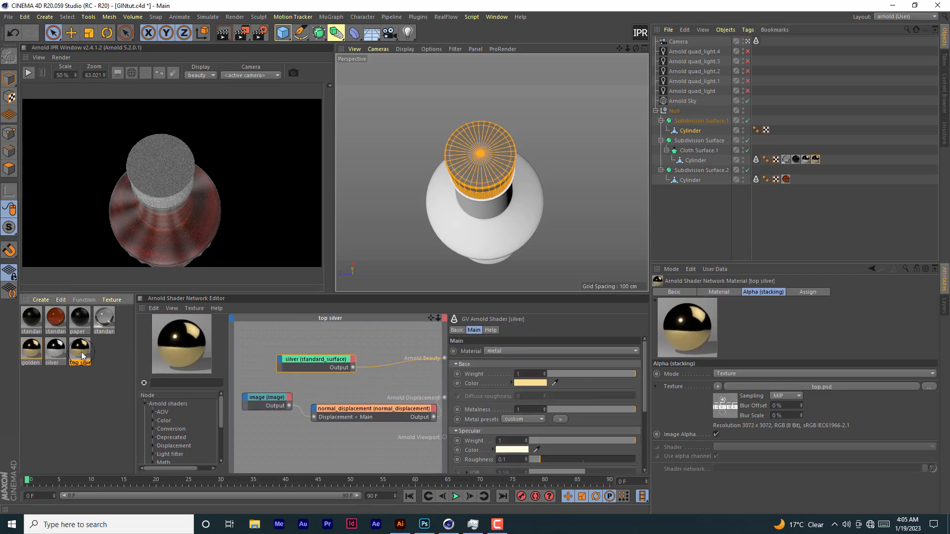
{"action": "left_click", "coordinate": [721, 407]}
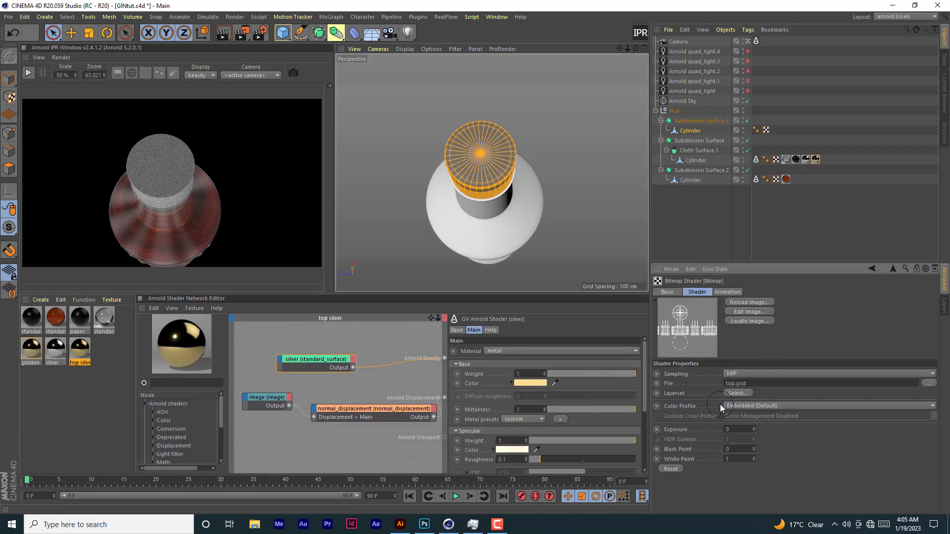
{"action": "left_click", "coordinate": [761, 312]}
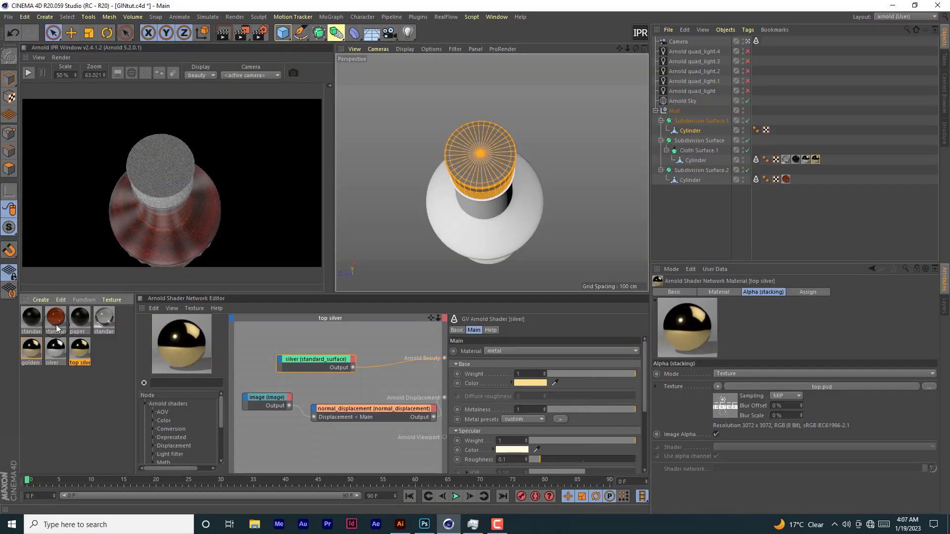
- Apply the paper material to the cap's Cylinder under Subdivision Surface.1
{"action": "left_click", "coordinate": [42, 325]}
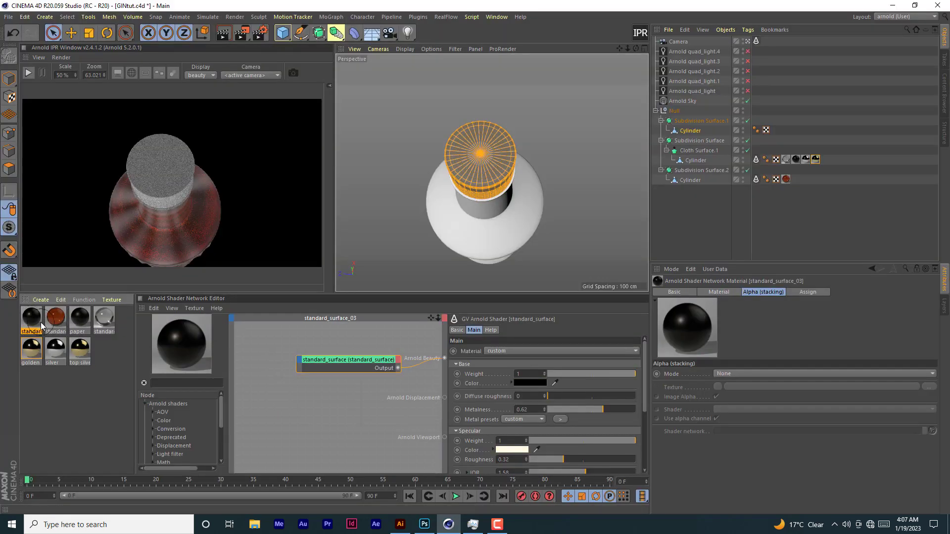
{"action": "left_click", "coordinate": [80, 320]}
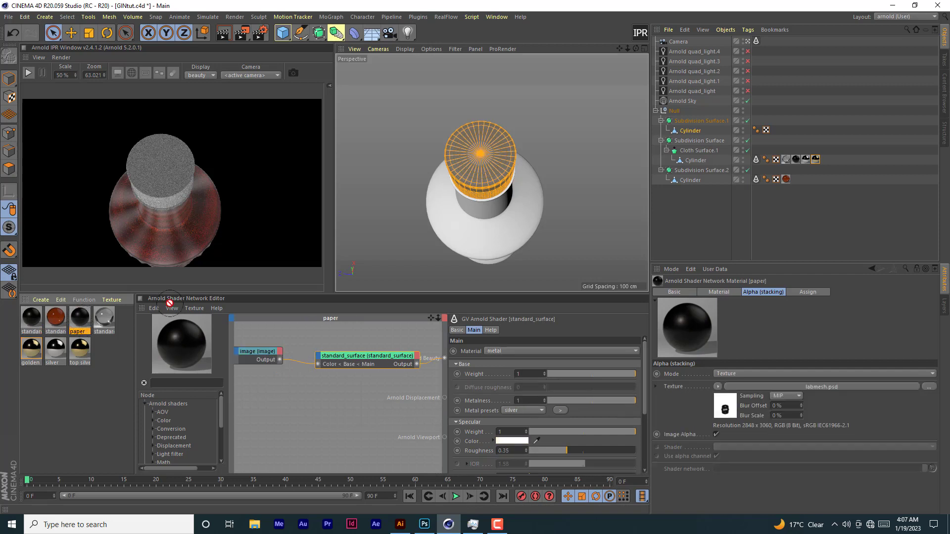
{"action": "left_click_drag", "start_coordinate": [170, 303], "coordinate": [709, 132]}
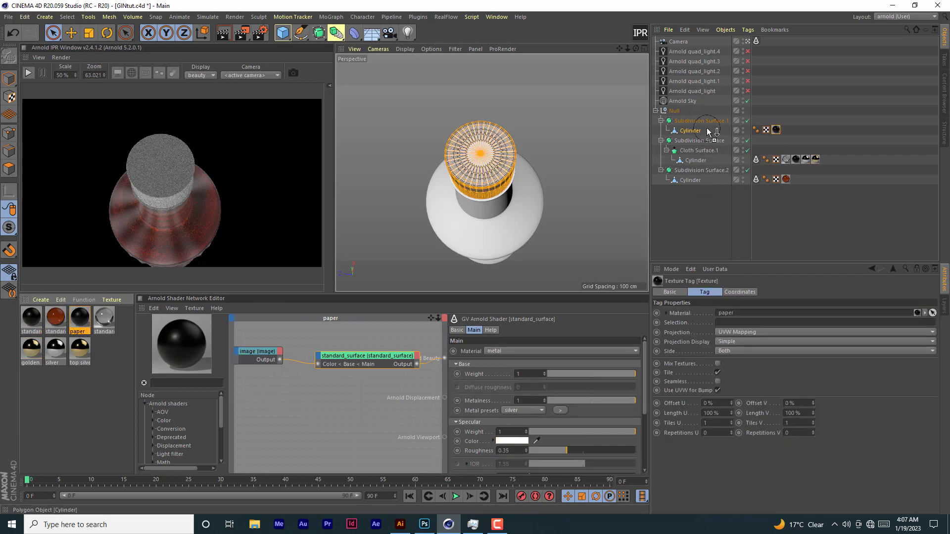
- Add white "ID" text in DIN Black at 432 pt on the cap's top circle in top.psd, hide the Background layer, and save
{"action": "left_click", "coordinate": [425, 524]}
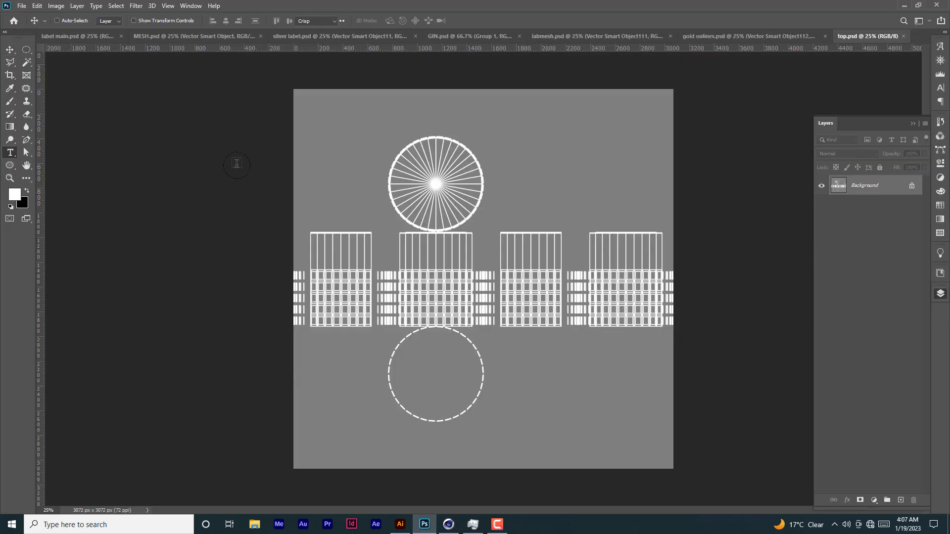
{"action": "left_click", "coordinate": [436, 184]}
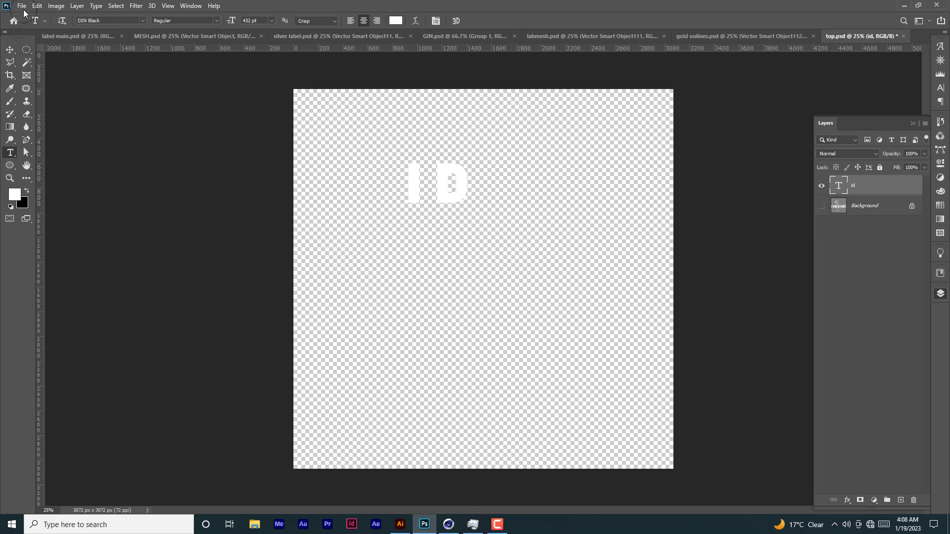
{"action": "left_click", "coordinate": [22, 5]}
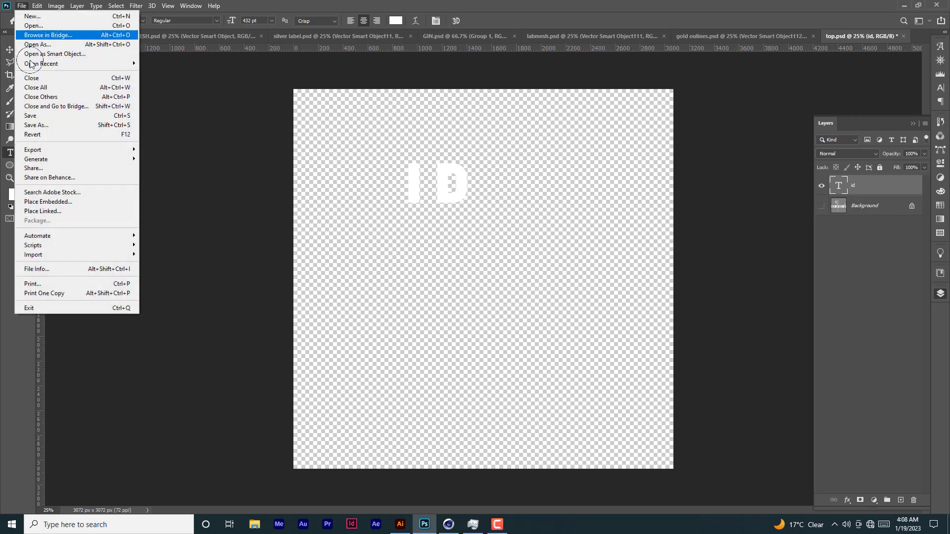
{"action": "left_click", "coordinate": [25, 115]}
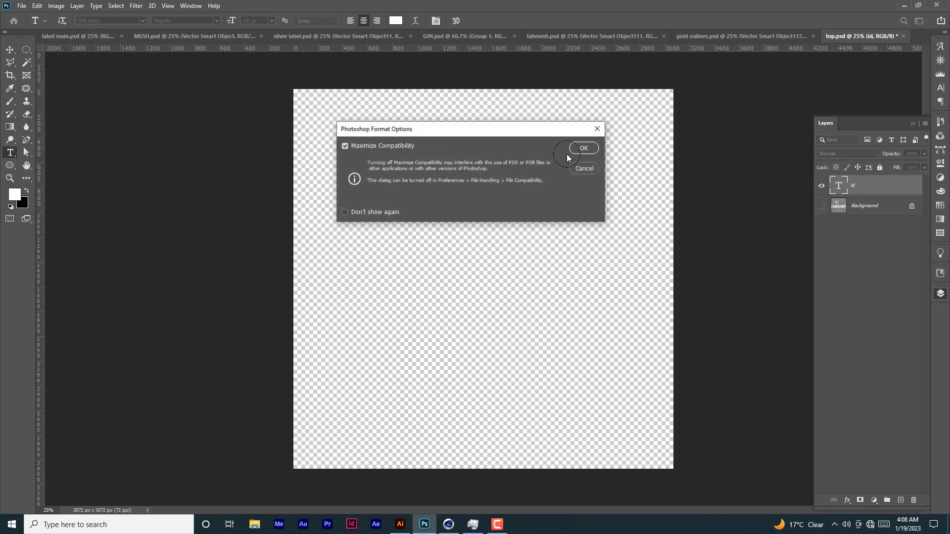
{"action": "left_click", "coordinate": [583, 148]}
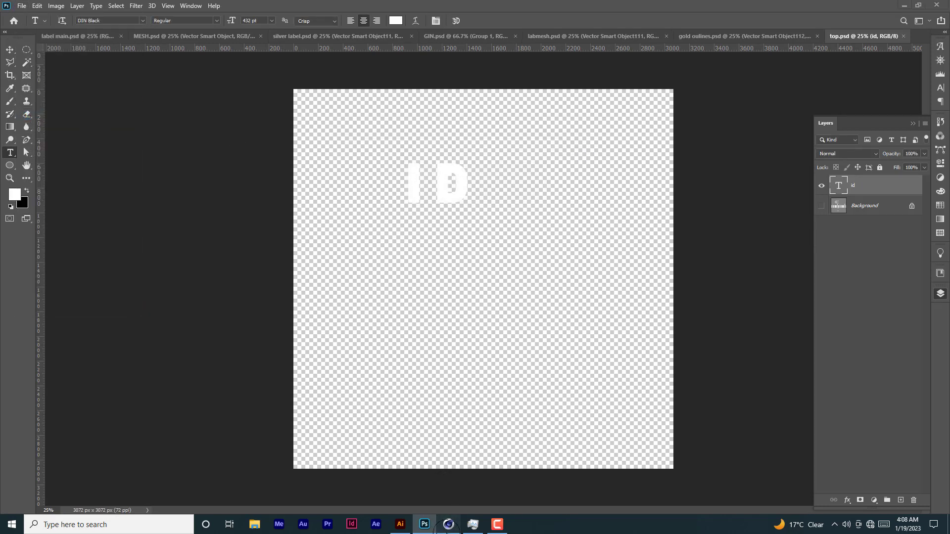
- Return to Cinema 4D, reload top.psd in the top silver material's displacement image node, and open the material's alpha settings
{"action": "left_click", "coordinate": [448, 524]}
{"action": "left_click", "coordinate": [257, 354]}
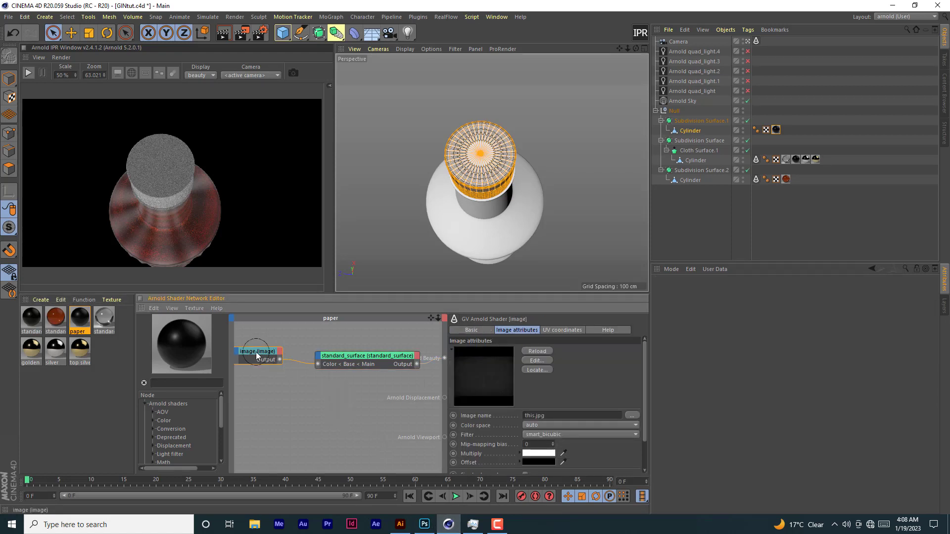
{"action": "left_click", "coordinate": [338, 357]}
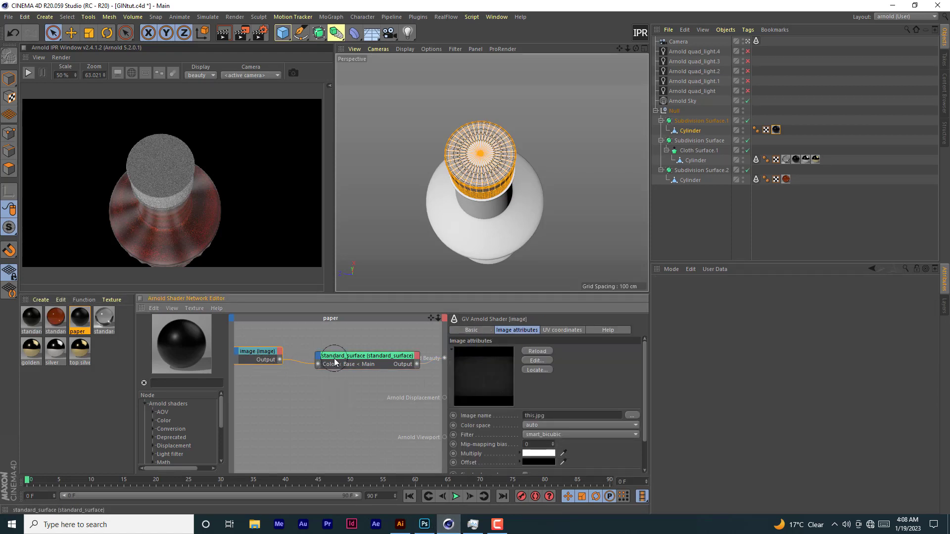
{"action": "left_click", "coordinate": [82, 352]}
{"action": "left_click", "coordinate": [261, 399]}
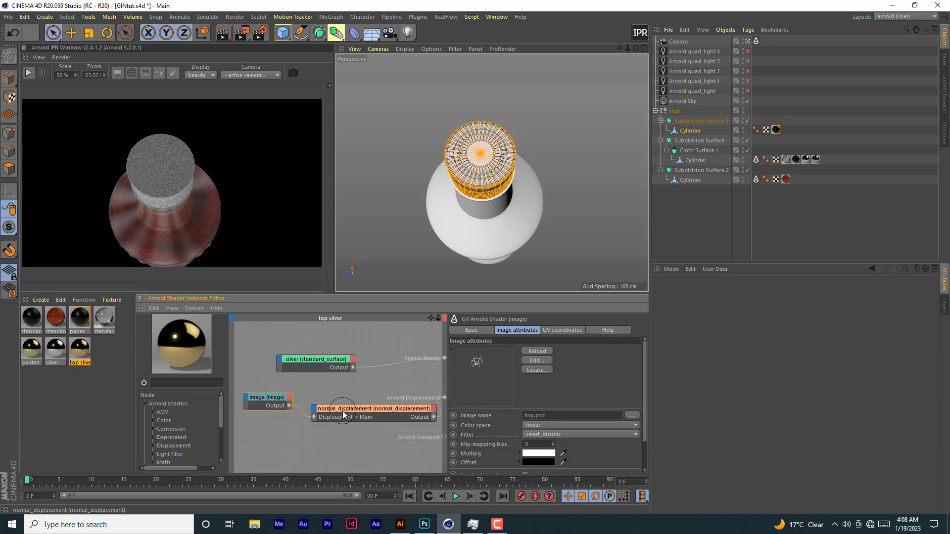
{"action": "left_click", "coordinate": [342, 411]}
{"action": "left_click", "coordinate": [263, 396]}
{"action": "left_click", "coordinate": [81, 353]}
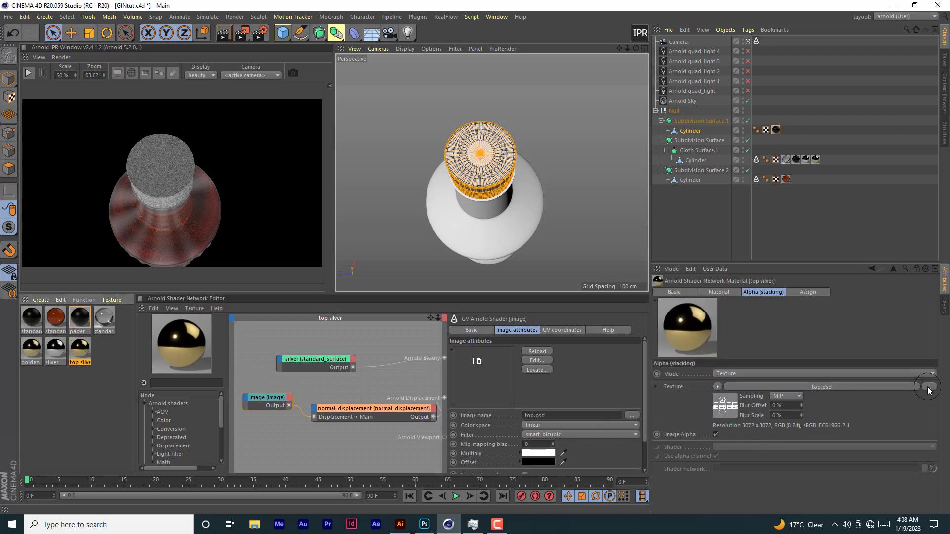
- Reload top.psd in the top silver material's alpha texture and apply the material to the Cylinder under Subdivision Surface.1
{"action": "left_click", "coordinate": [848, 387]}
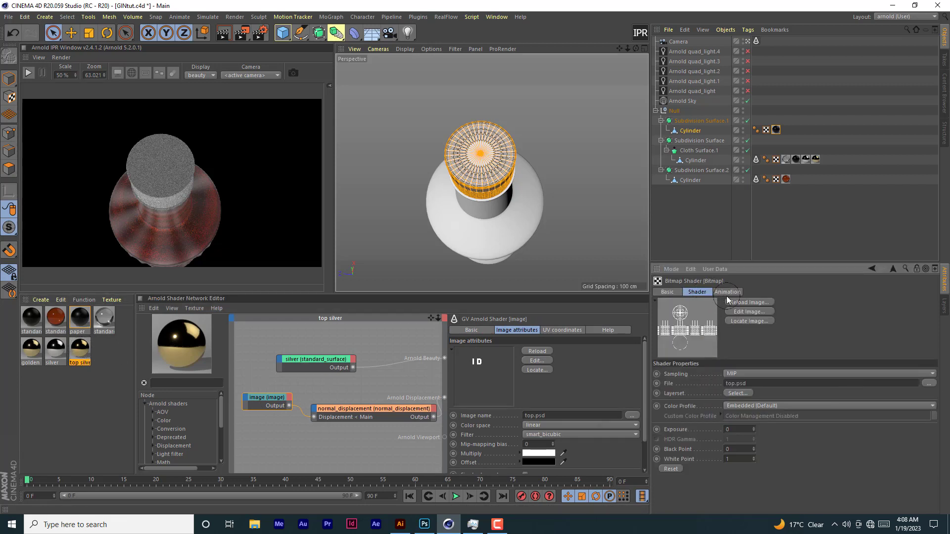
{"action": "left_click", "coordinate": [746, 301]}
{"action": "left_click", "coordinate": [484, 305]}
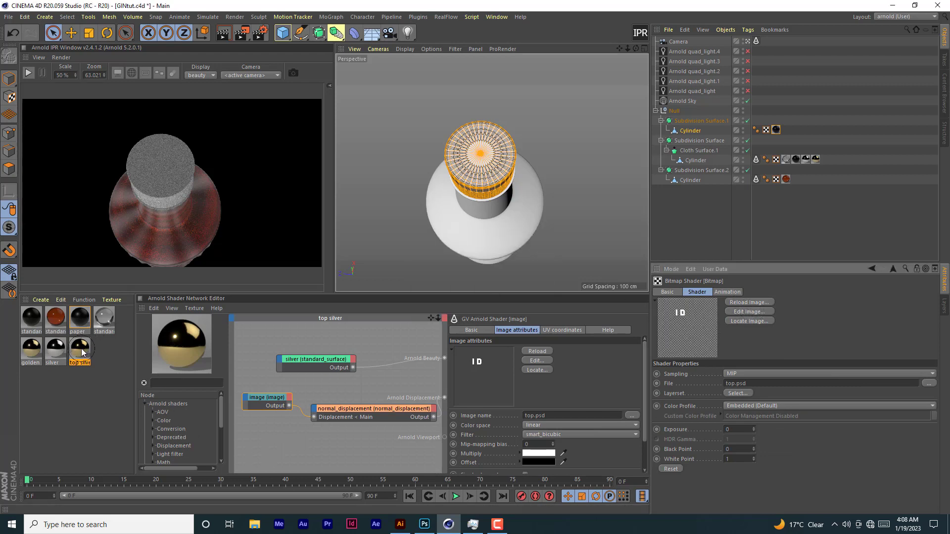
{"action": "left_click_drag", "start_coordinate": [82, 352], "coordinate": [693, 131]}
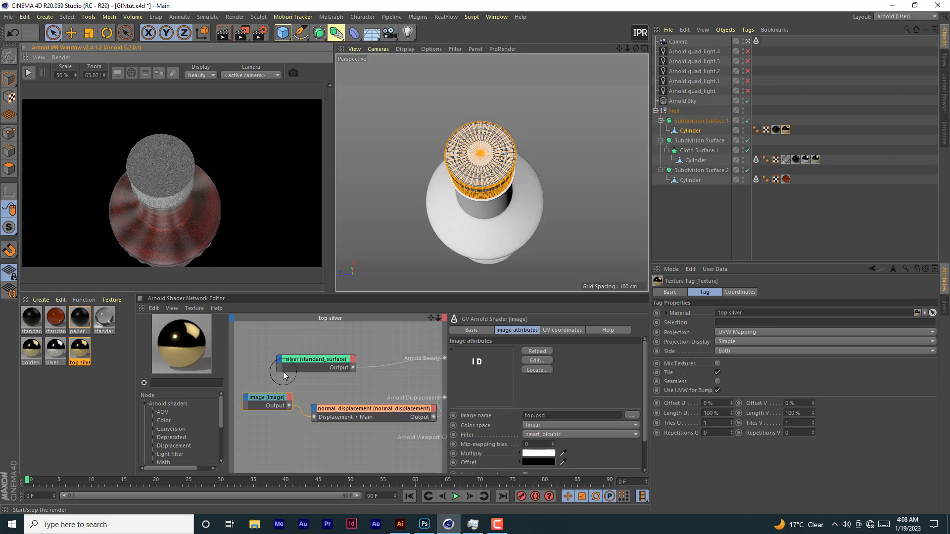
- Switch to Photoshop, check the "ID" text against top.psd's Background layer, hide that layer again, and return to Cinema 4D
{"action": "mouse_move", "coordinate": [424, 526]}
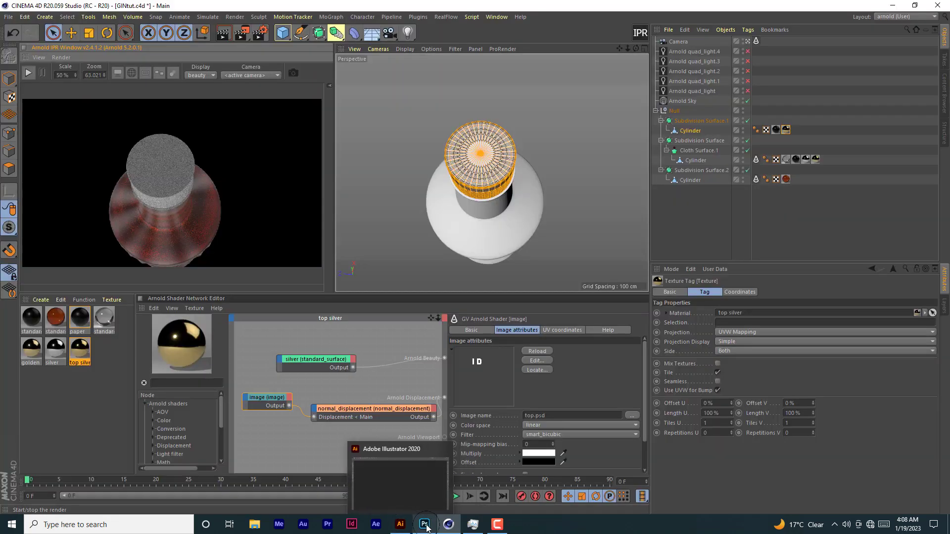
{"action": "left_click", "coordinate": [426, 526]}
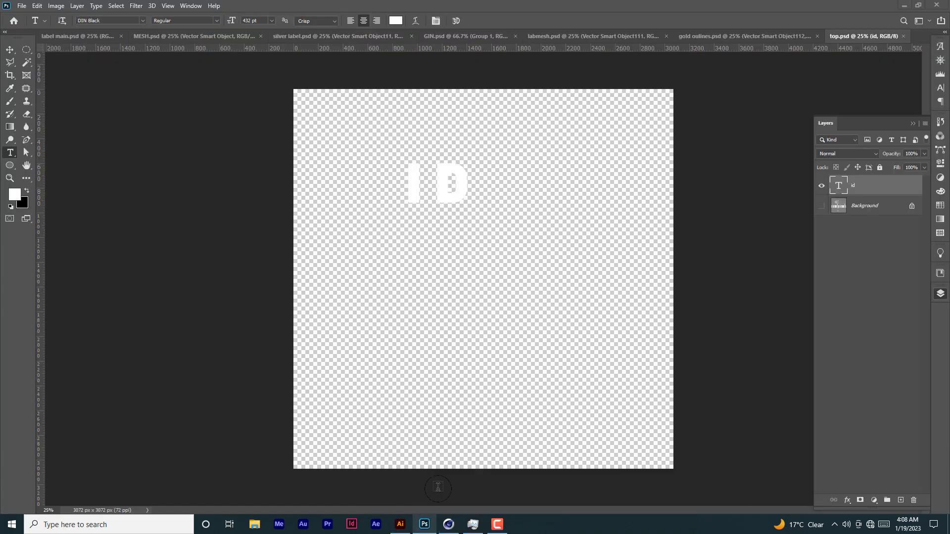
{"action": "left_click", "coordinate": [821, 206]}
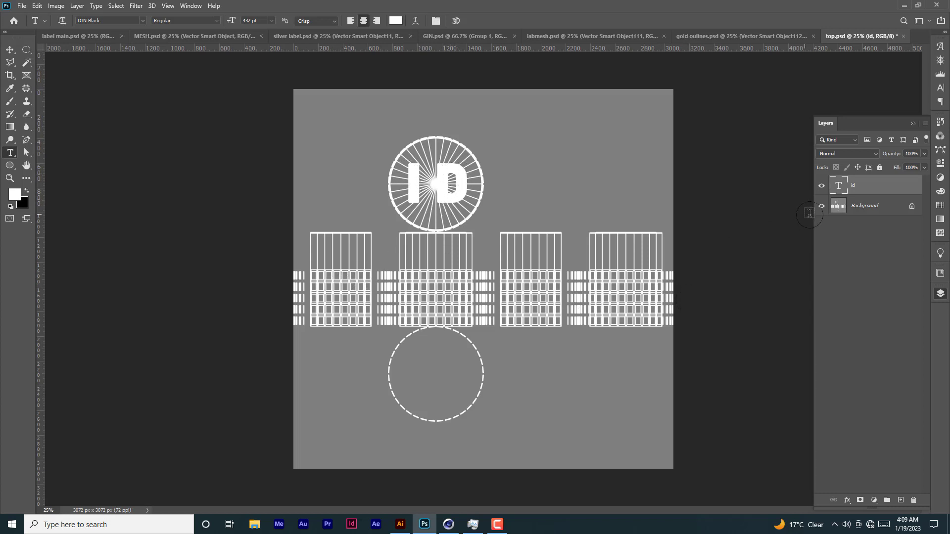
{"action": "left_click", "coordinate": [822, 206]}
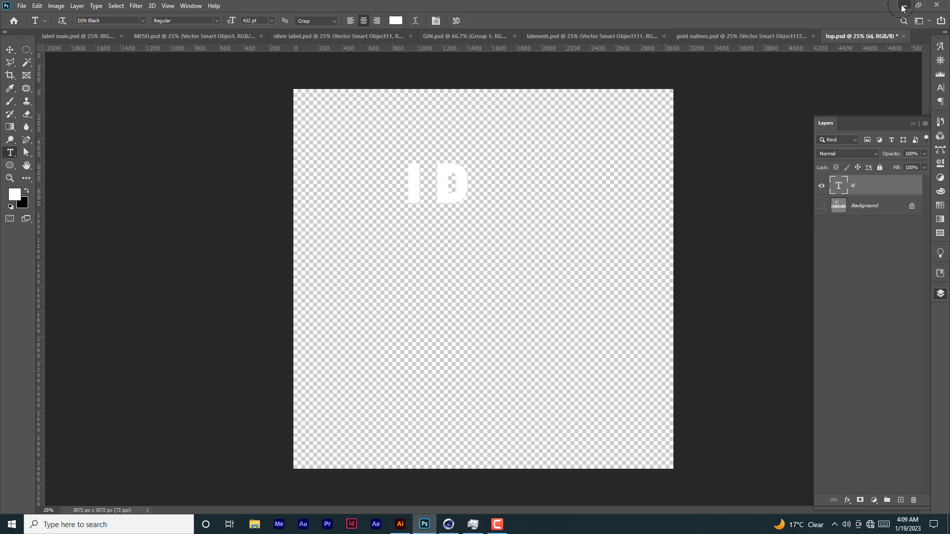
{"action": "key", "text": "alt+Tab"}
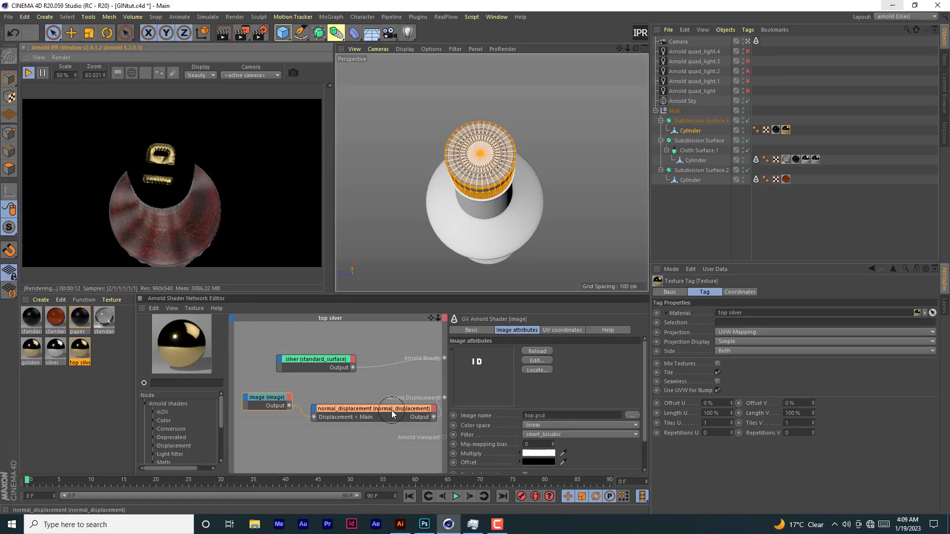
- Disconnect the normal_displacement node from the Arnold Displacement output in the top silver shader network
{"action": "left_click_drag", "start_coordinate": [391, 411], "coordinate": [358, 426]}
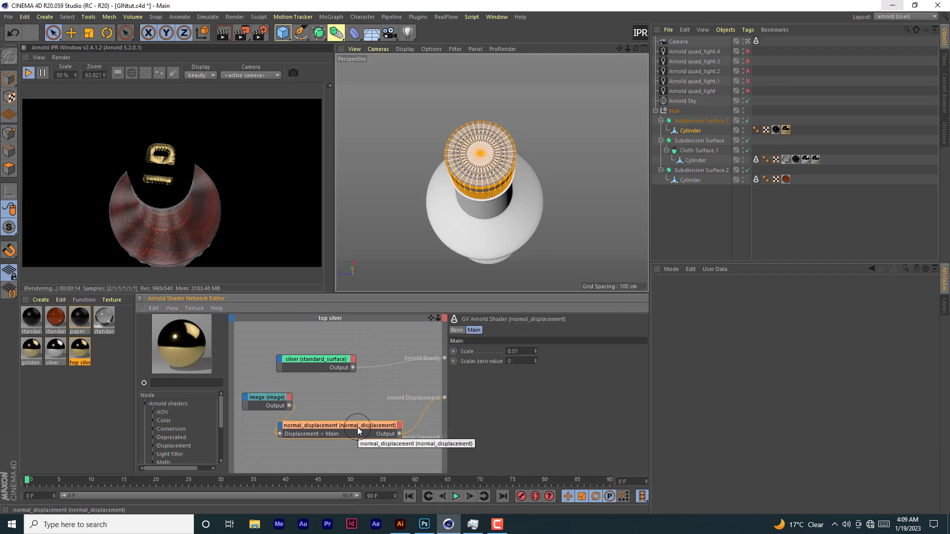
{"action": "left_click", "coordinate": [79, 360]}
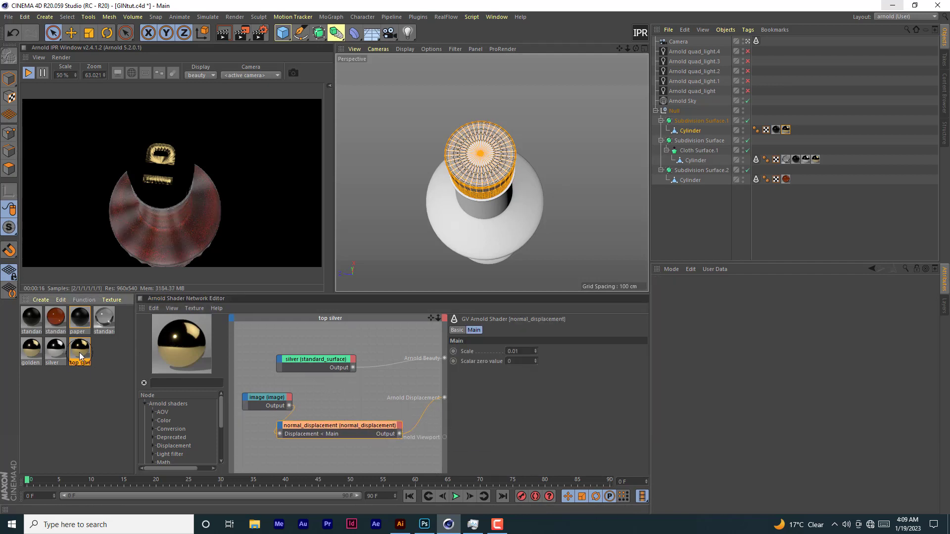
{"action": "left_click", "coordinate": [424, 410]}
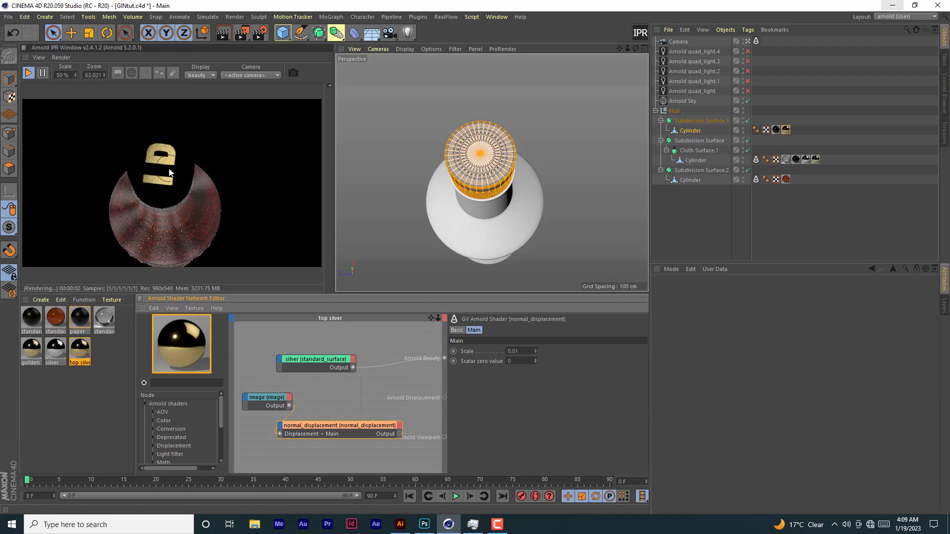
- Frame the upper part of the bottle, view the finished GIN.psd image in Photoshop, and return to Cinema 4D
{"action": "left_click_drag", "start_coordinate": [635, 49], "coordinate": [628, 112]}
{"action": "left_click_drag", "start_coordinate": [621, 49], "coordinate": [617, 21]}
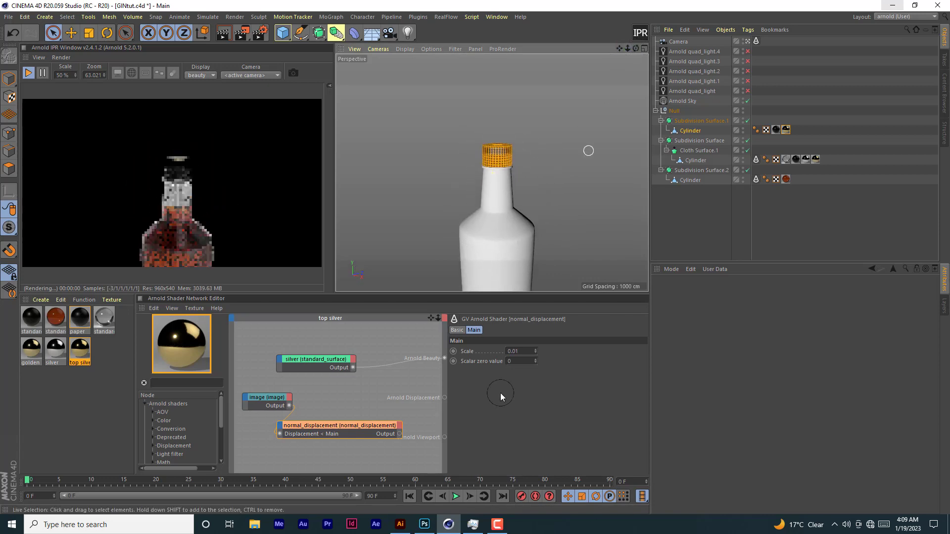
{"action": "left_click", "coordinate": [430, 527]}
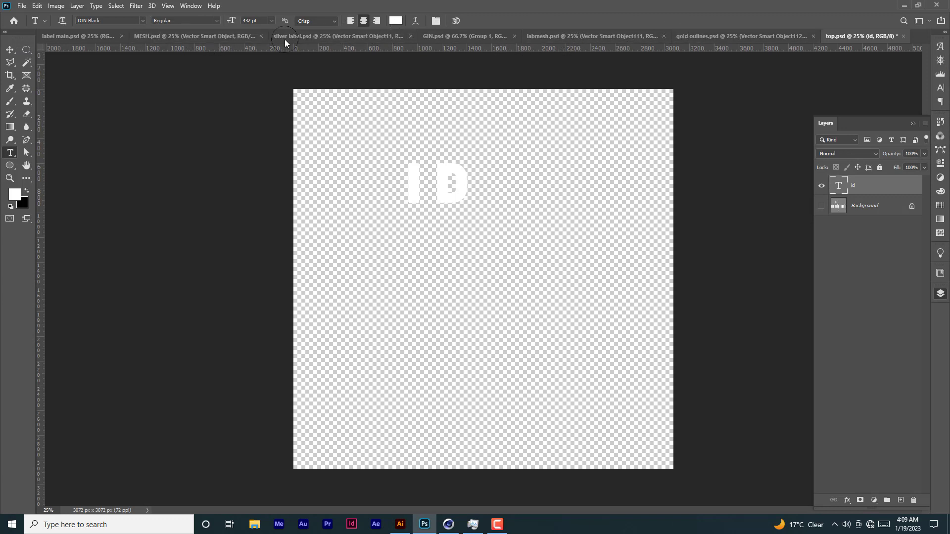
{"action": "left_click", "coordinate": [445, 36]}
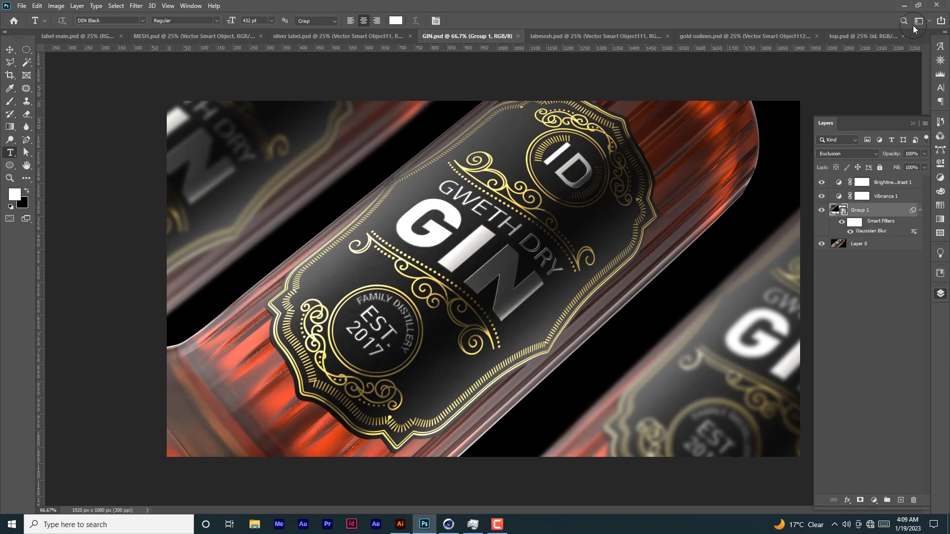
{"action": "left_click", "coordinate": [905, 6]}
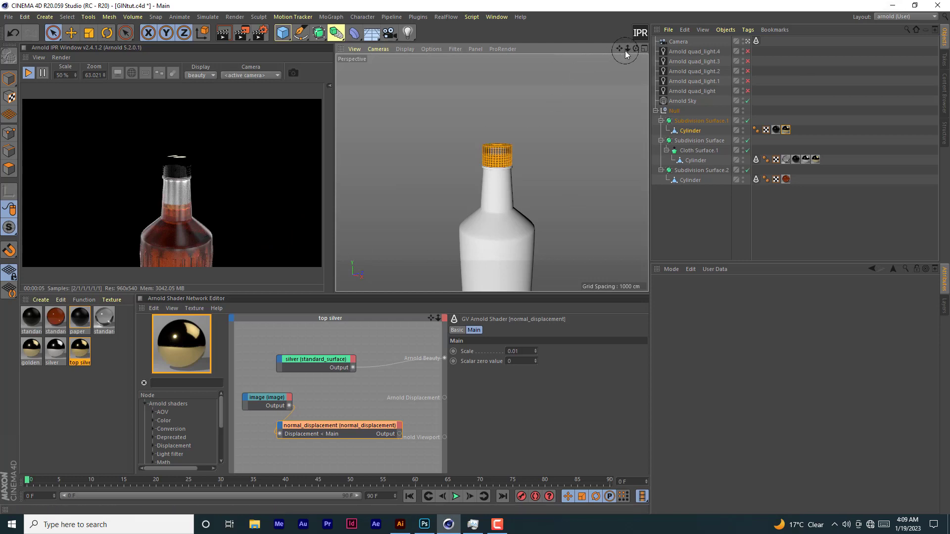
- Enable the Arnold quad_light and display its Main settings with the bottle's front label in view
{"action": "left_click_drag", "start_coordinate": [627, 50], "coordinate": [475, 257]}
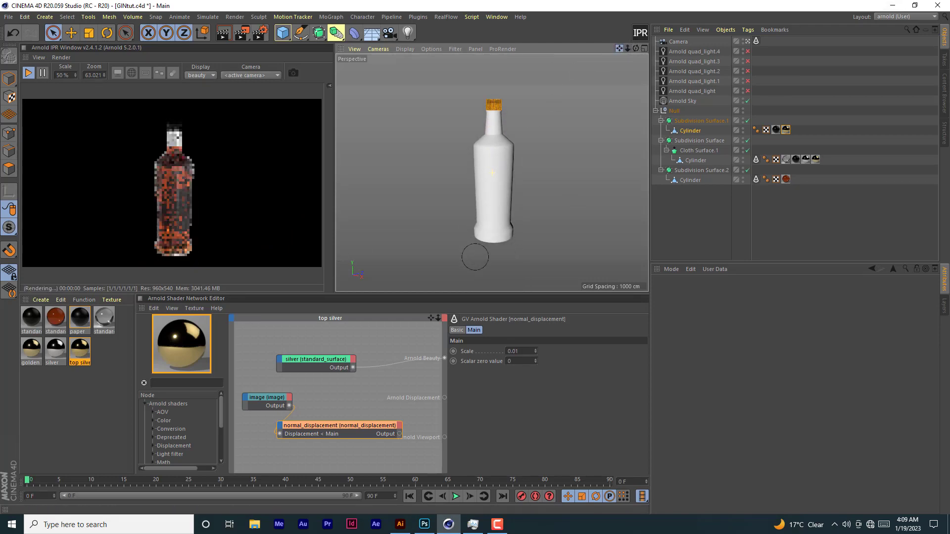
{"action": "left_click_drag", "start_coordinate": [627, 49], "coordinate": [474, 258]}
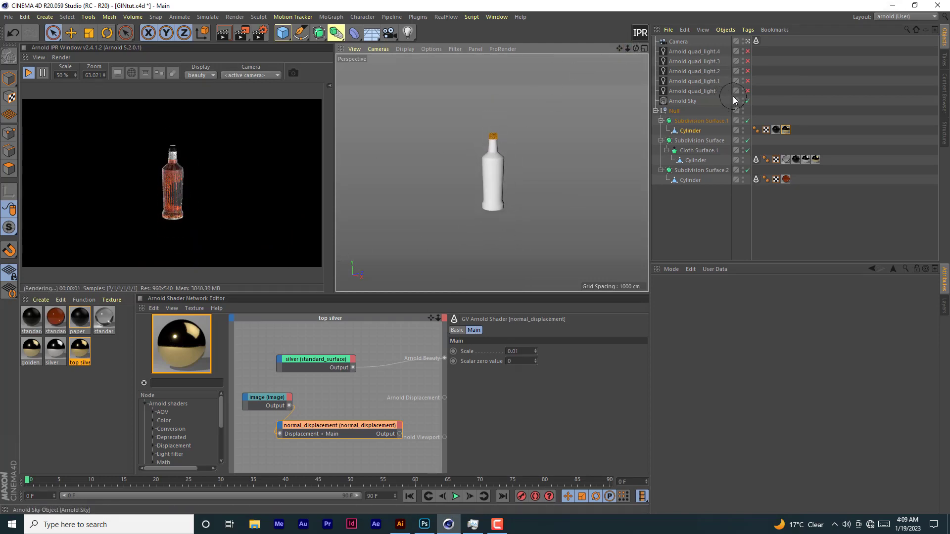
{"action": "left_click", "coordinate": [747, 92]}
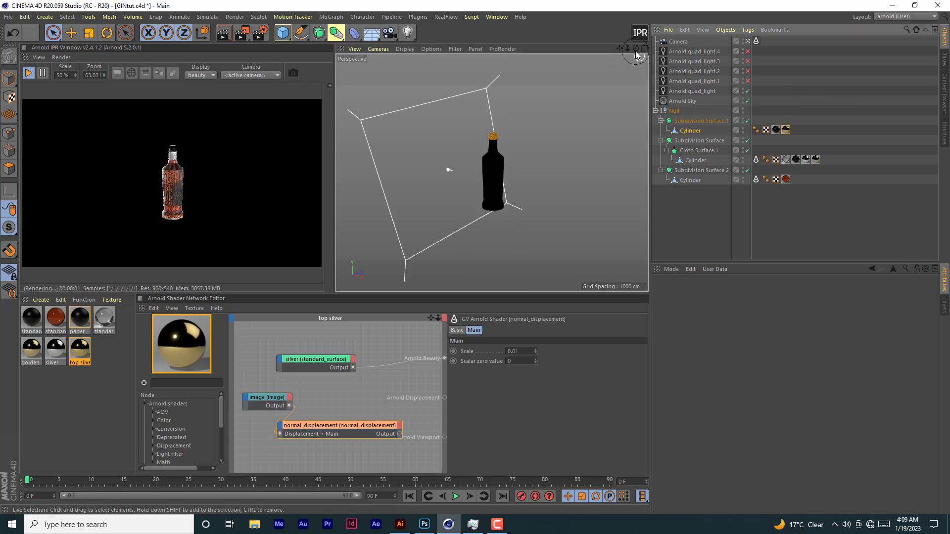
{"action": "left_click_drag", "start_coordinate": [636, 49], "coordinate": [474, 256]}
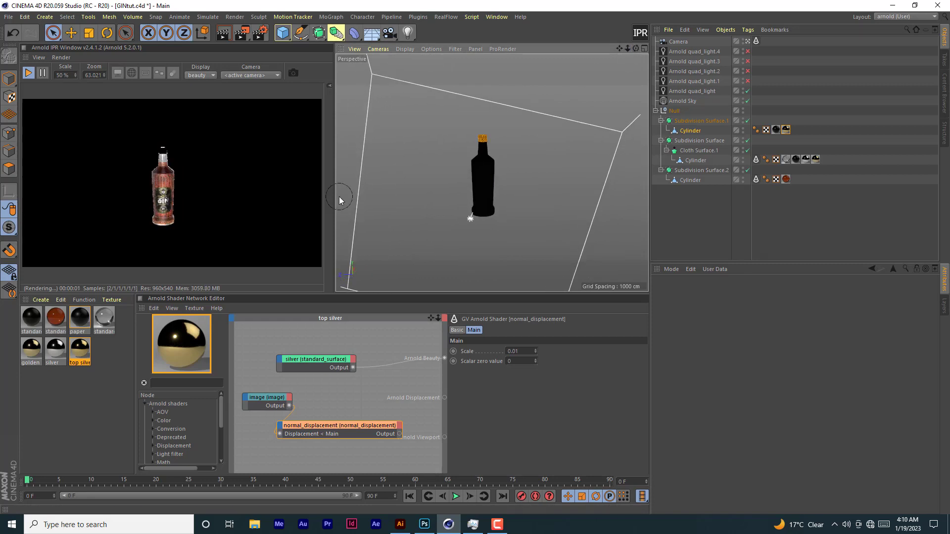
{"action": "scroll", "coordinate": [481, 206], "scroll_direction": "up", "scroll_amount": 3}
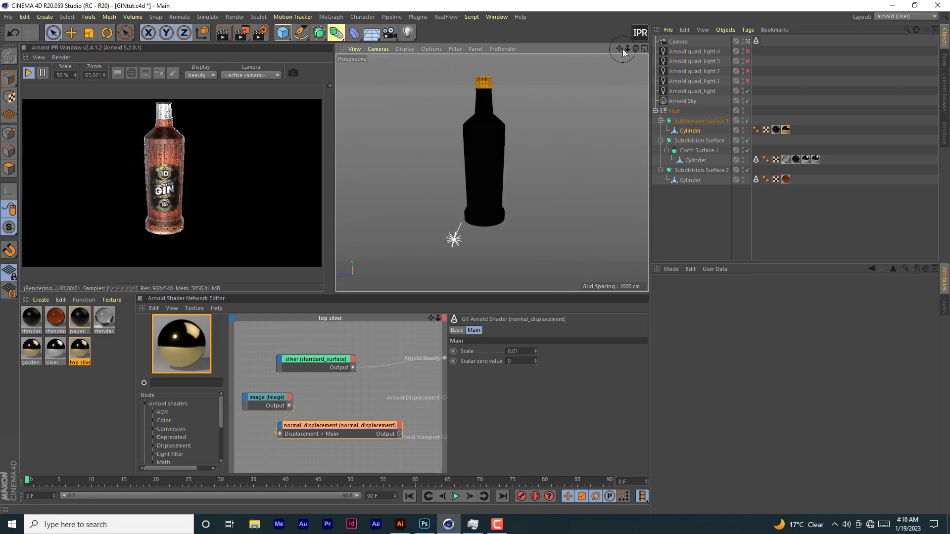
{"action": "left_click_drag", "start_coordinate": [622, 49], "coordinate": [473, 264]}
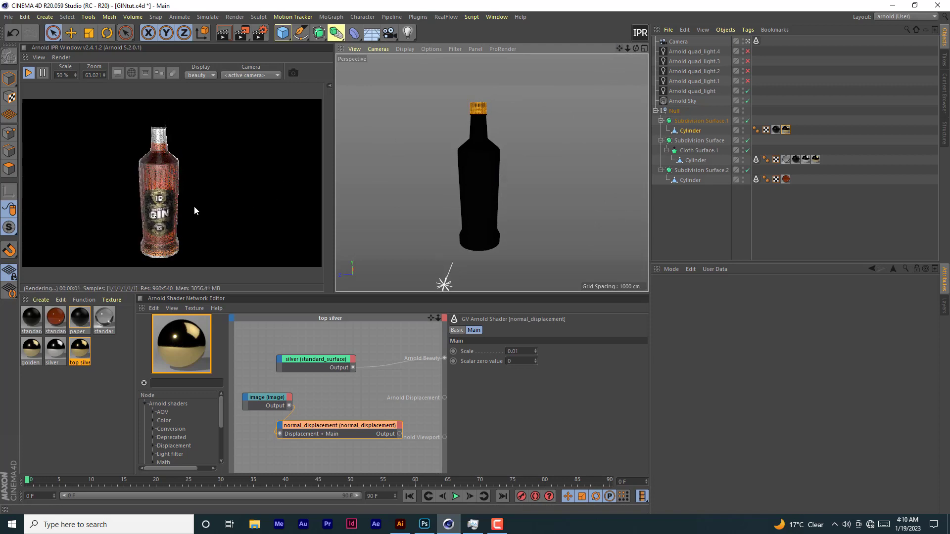
{"action": "left_click_drag", "start_coordinate": [627, 49], "coordinate": [697, 85]}
{"action": "left_click", "coordinate": [699, 91]}
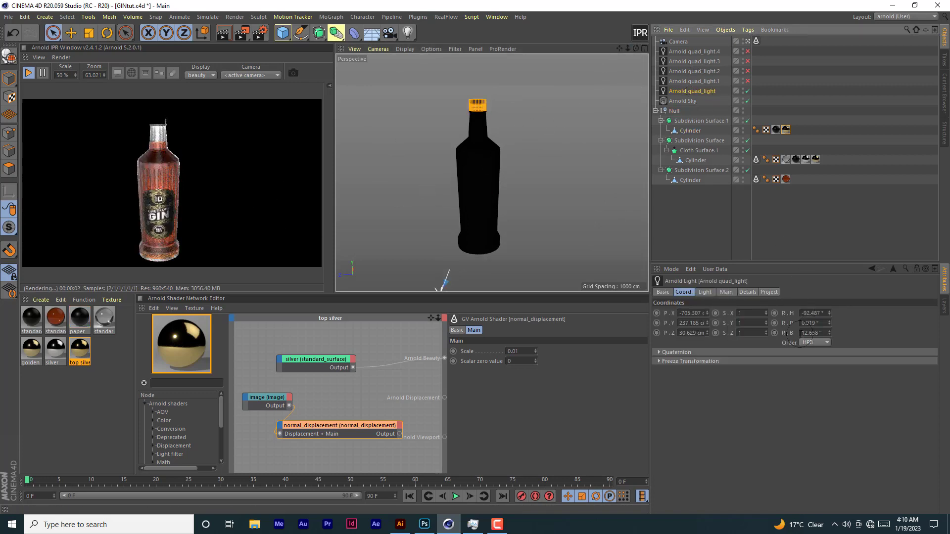
{"action": "left_click", "coordinate": [728, 293]}
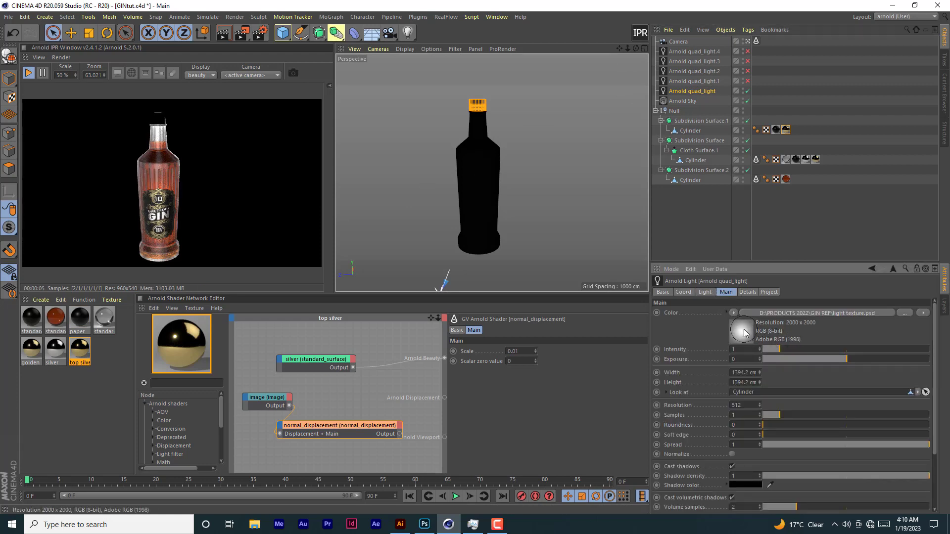
- Switch to Photoshop, open light texture.psd and hdri_studio_2_5.psd from the recent files to examine them, and return to Cinema 4D
{"action": "left_click", "coordinate": [442, 525]}
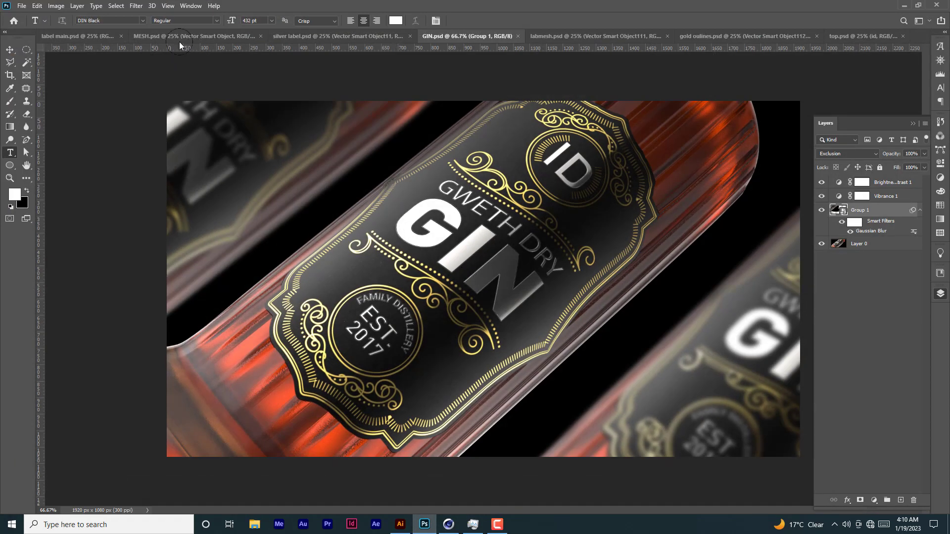
{"action": "left_click", "coordinate": [13, 21]}
{"action": "left_click", "coordinate": [304, 456]}
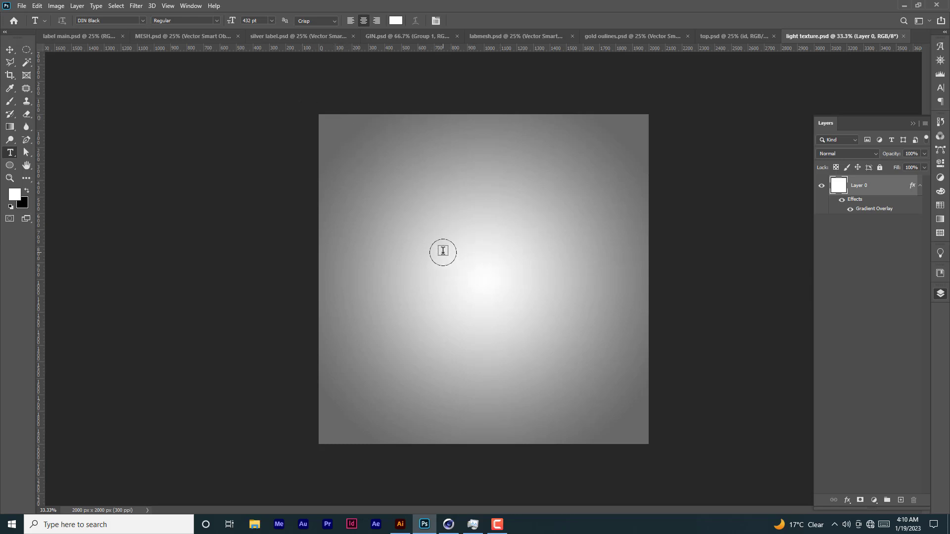
{"action": "left_click", "coordinate": [22, 6]}
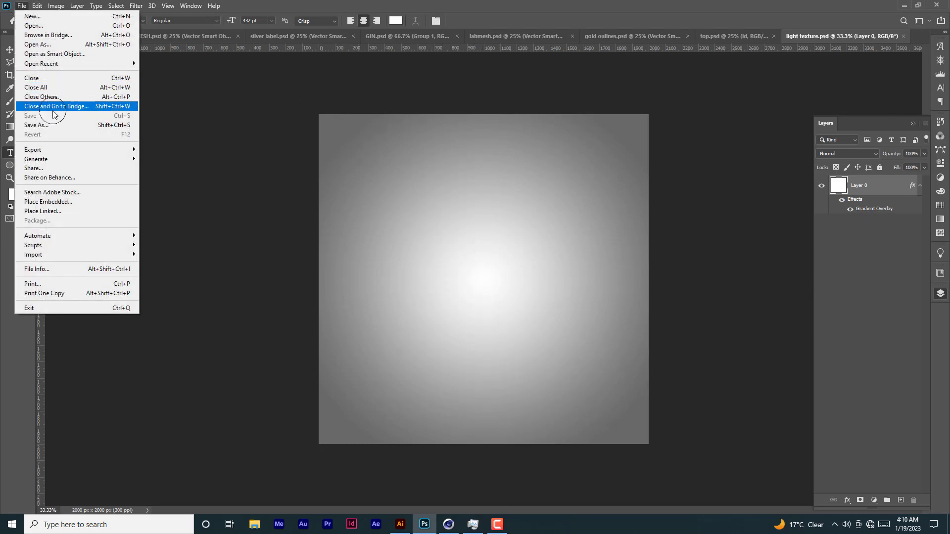
{"action": "left_click", "coordinate": [11, 22]}
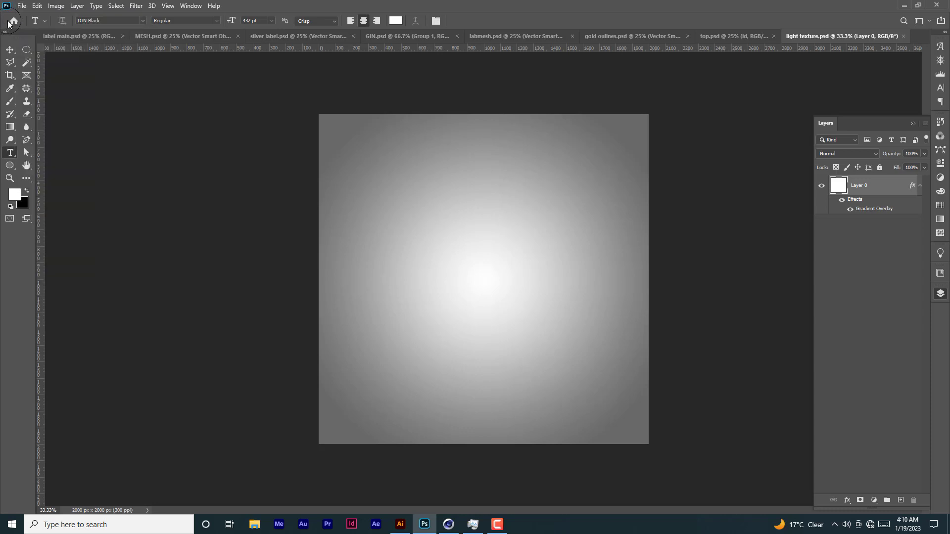
{"action": "left_click", "coordinate": [10, 22]}
{"action": "left_click", "coordinate": [405, 447]}
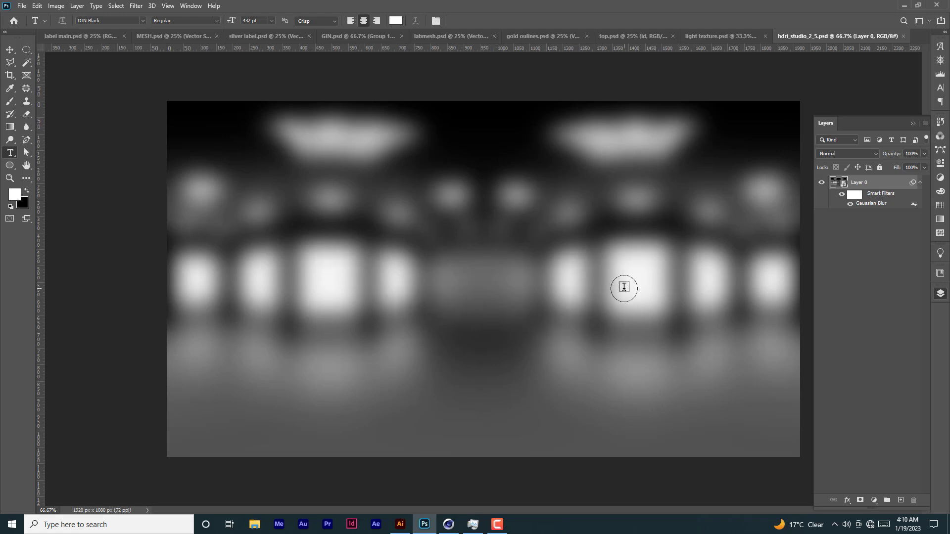
{"action": "left_click", "coordinate": [901, 6]}
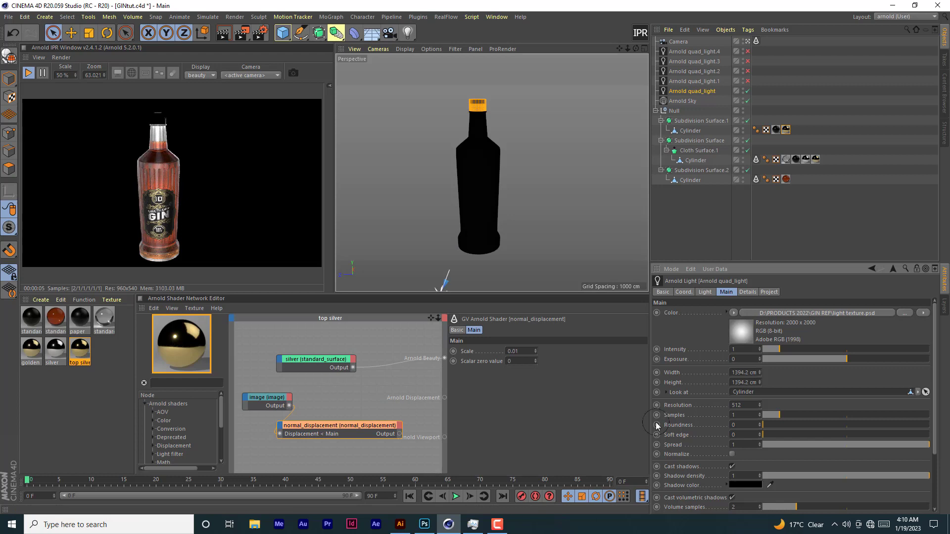
- Clear the Arnold quad_light's color texture and assign light texture.psd to it again
{"action": "left_click", "coordinate": [916, 325]}
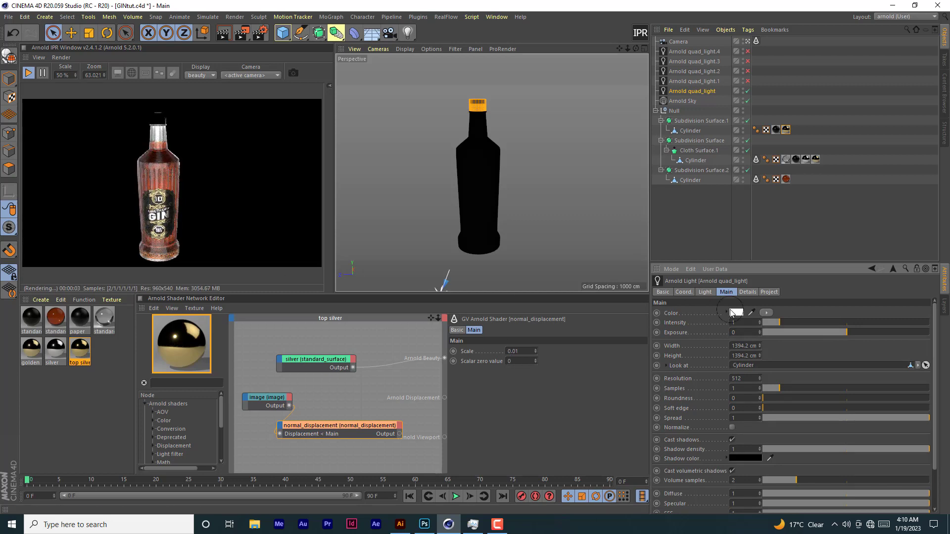
{"action": "left_click", "coordinate": [766, 313]}
{"action": "left_click", "coordinate": [784, 332]}
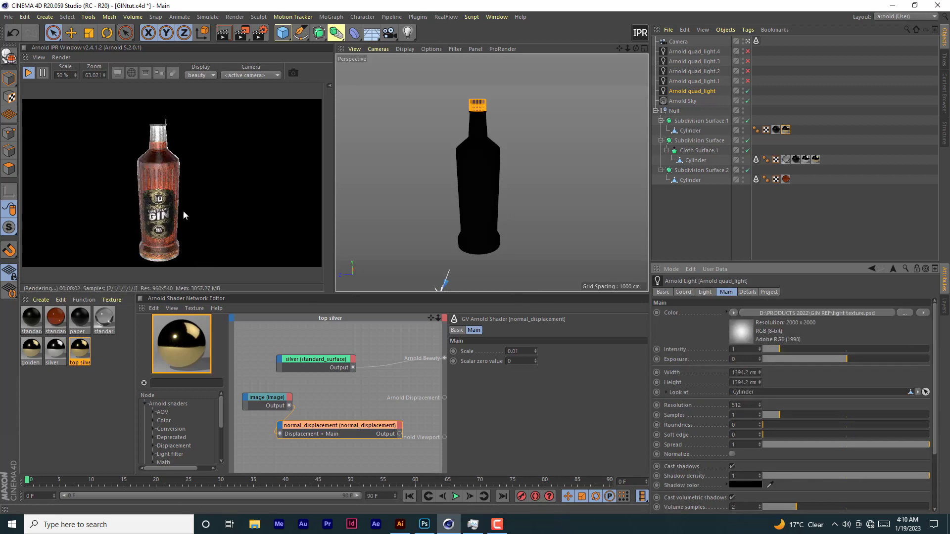
- Enable Arnold quad_light.1, quad_light.2, quad_light.3 and quad_light.4 around the bottle
{"action": "left_click", "coordinate": [748, 81]}
{"action": "left_click", "coordinate": [711, 82]}
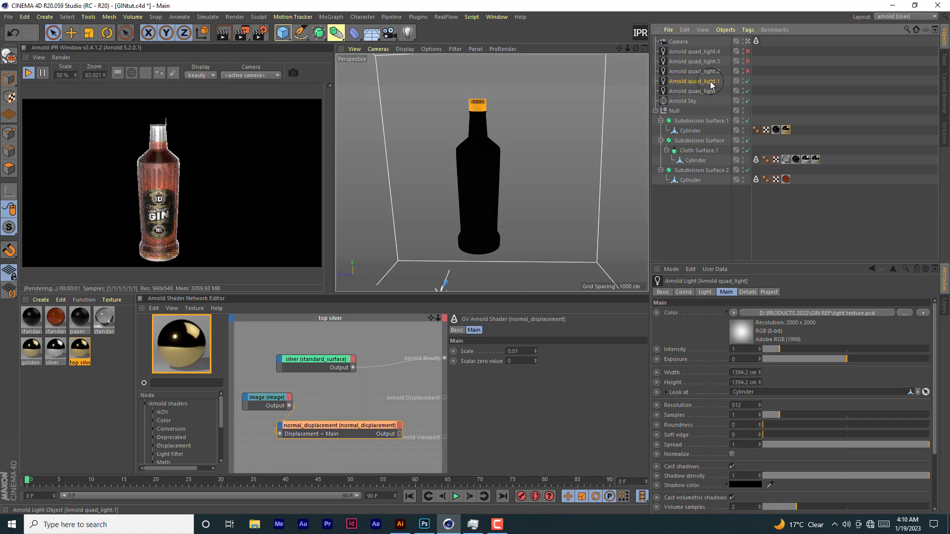
{"action": "left_click_drag", "start_coordinate": [628, 48], "coordinate": [473, 254]}
{"action": "left_click_drag", "start_coordinate": [636, 49], "coordinate": [476, 257]}
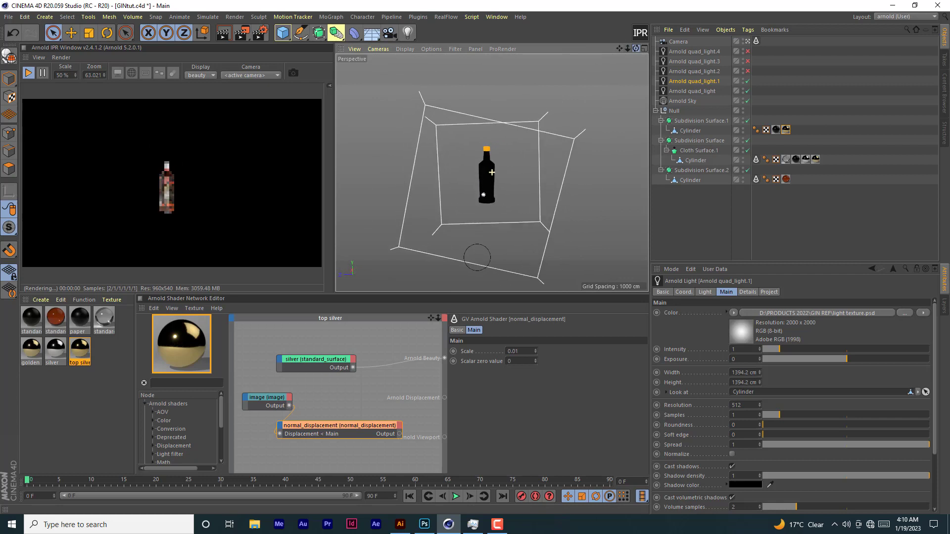
{"action": "left_click", "coordinate": [747, 71]}
{"action": "left_click_drag", "start_coordinate": [636, 49], "coordinate": [481, 255]}
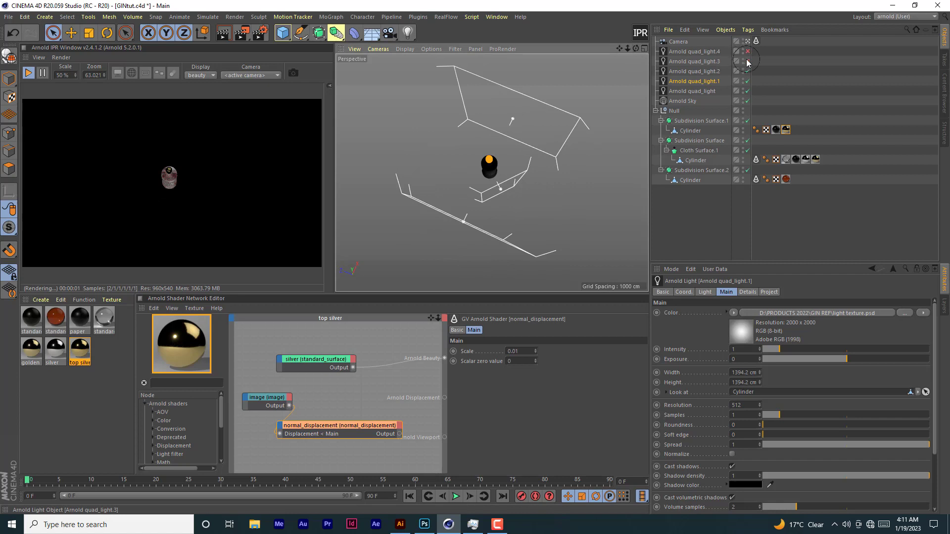
{"action": "left_click", "coordinate": [747, 62]}
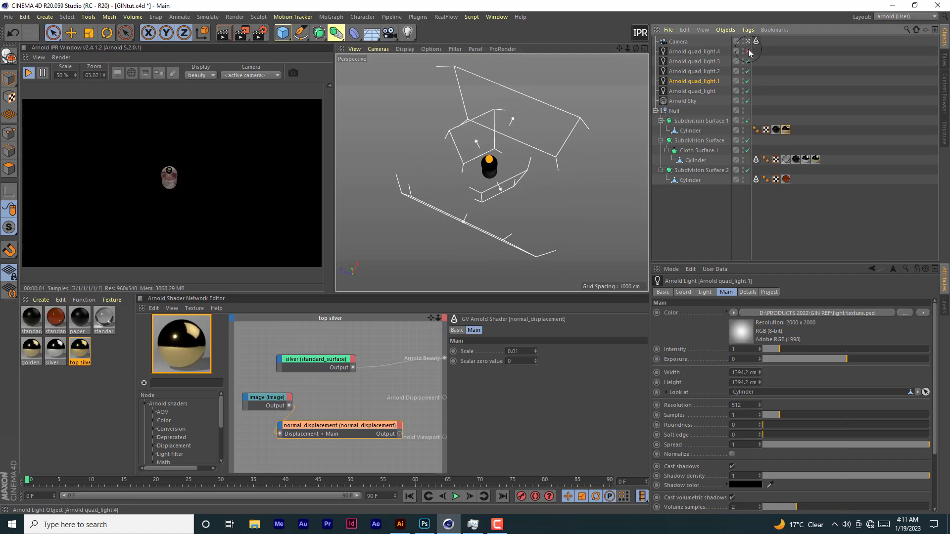
{"action": "left_click", "coordinate": [747, 52]}
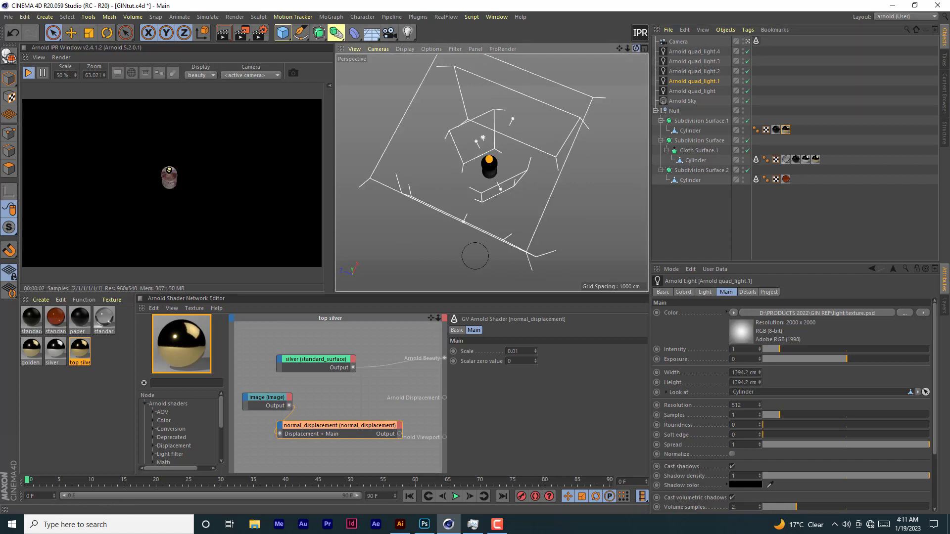
- Try an exposure of -2.32 in the Camera's Arnold tag, reset it to default, and set it to 0.58
{"action": "left_click_drag", "start_coordinate": [636, 49], "coordinate": [634, 15]}
{"action": "left_click_drag", "start_coordinate": [627, 49], "coordinate": [718, 48]}
{"action": "left_click_drag", "start_coordinate": [636, 49], "coordinate": [637, 15]}
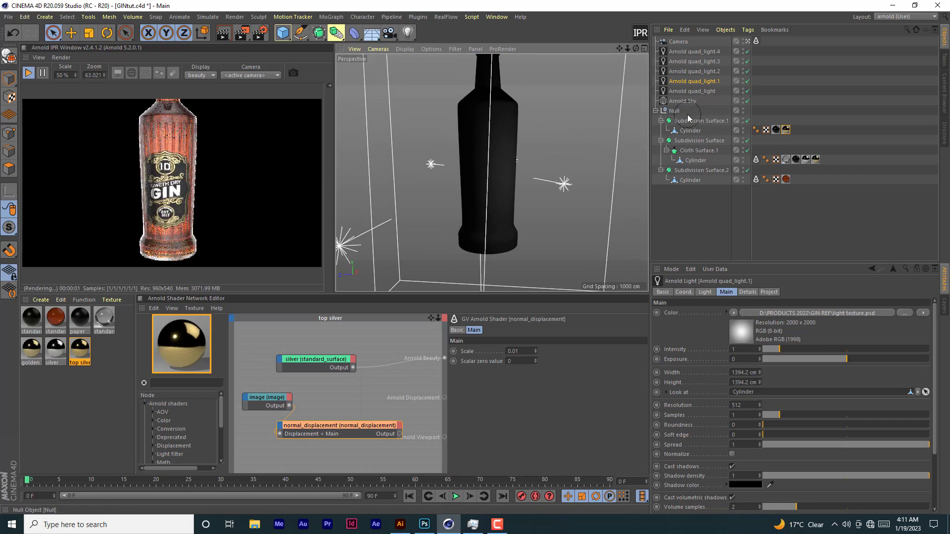
{"action": "left_click", "coordinate": [678, 42]}
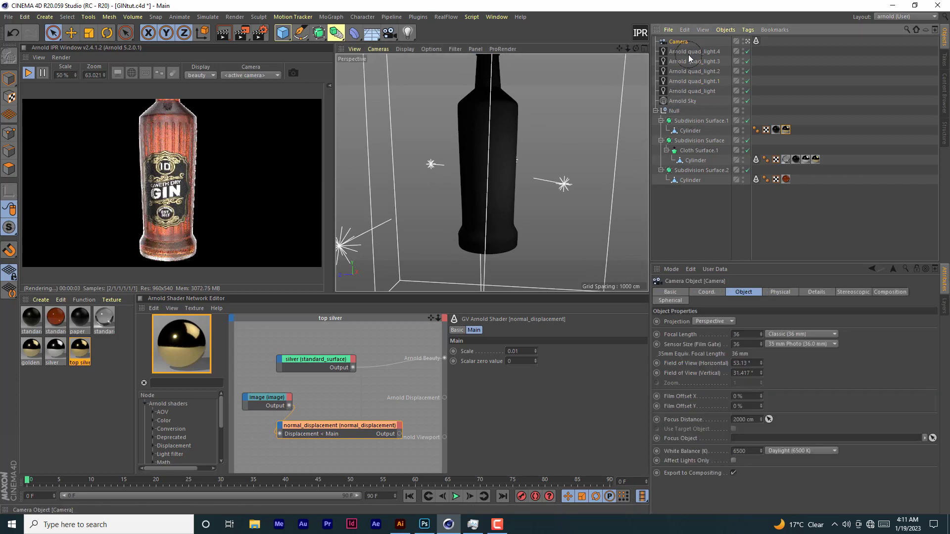
{"action": "left_click", "coordinate": [756, 42]}
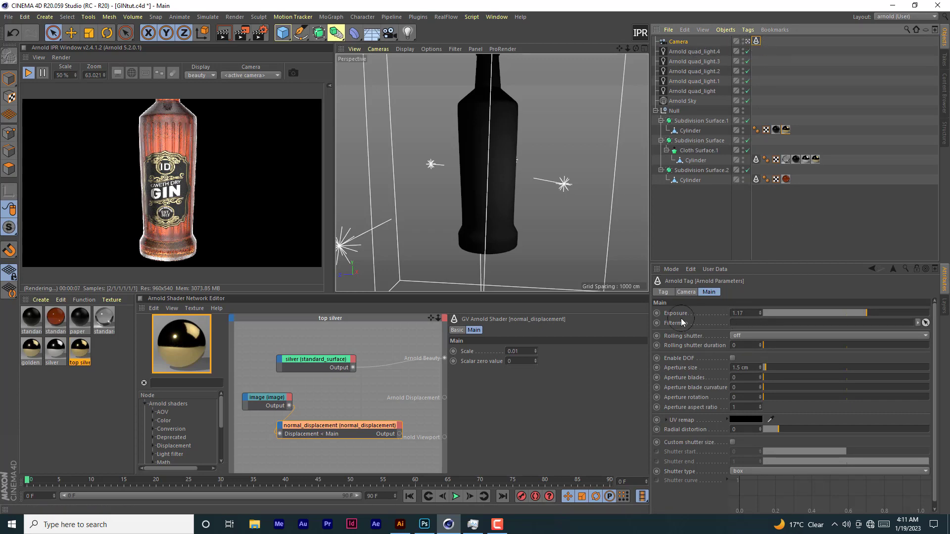
{"action": "left_click_drag", "start_coordinate": [846, 313], "coordinate": [808, 313]}
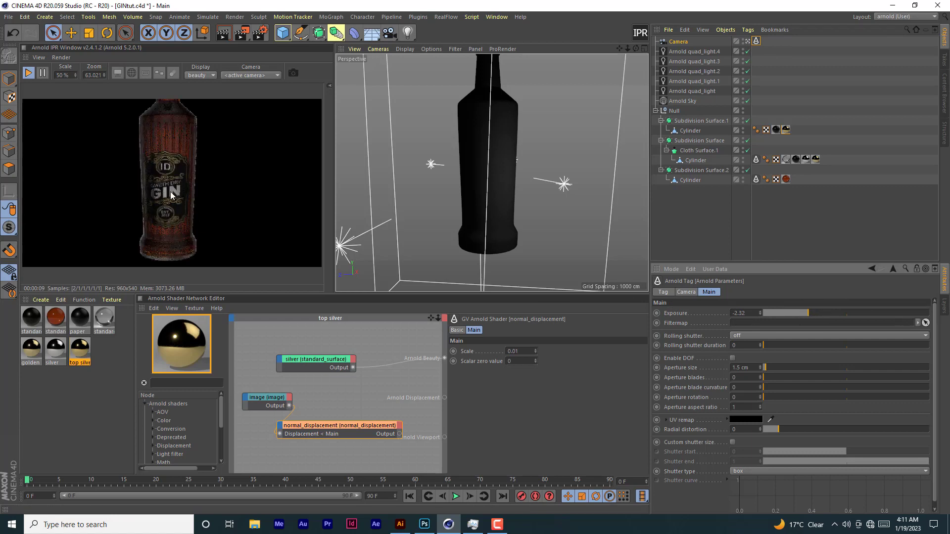
{"action": "right_click", "coordinate": [683, 316]}
{"action": "left_click", "coordinate": [715, 378]}
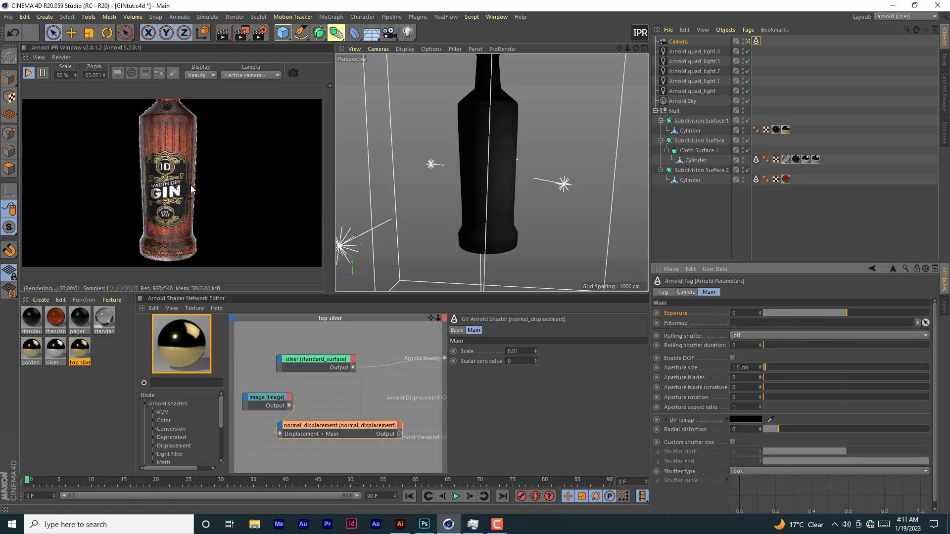
{"action": "mouse_move", "coordinate": [856, 312]}
{"action": "left_mouse_down"}
{"action": "mouse_move", "coordinate": [896, 315]}
{"action": "mouse_move", "coordinate": [855, 315]}
{"action": "left_mouse_up"}
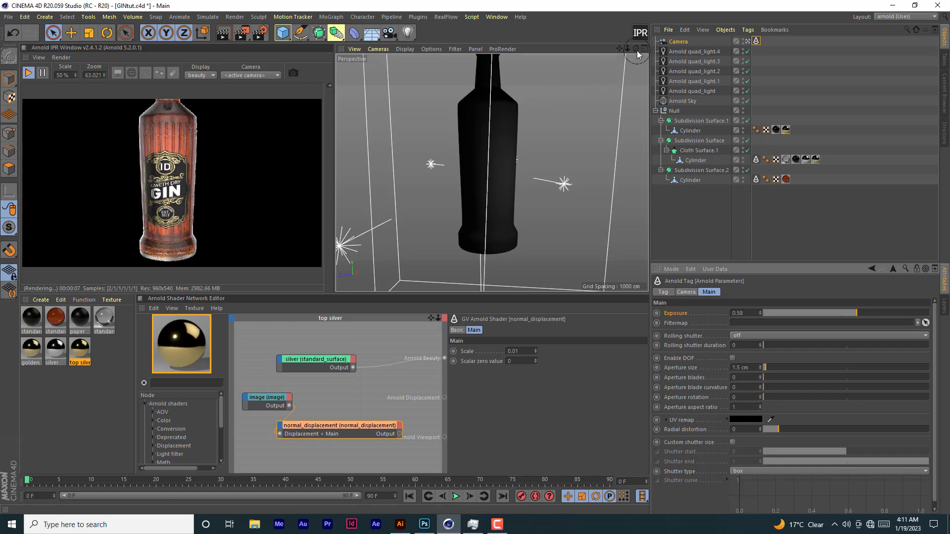
- Examine the bottle's label up close and the whole bottle in the render, and display Arnold quad_light.4's settings
{"action": "mouse_move", "coordinate": [636, 48]}
{"action": "left_mouse_down"}
{"action": "mouse_move", "coordinate": [655, 49]}
{"action": "mouse_move", "coordinate": [660, 64]}
{"action": "mouse_move", "coordinate": [666, 49]}
{"action": "mouse_move", "coordinate": [626, 29]}
{"action": "mouse_move", "coordinate": [637, 33]}
{"action": "left_mouse_up"}
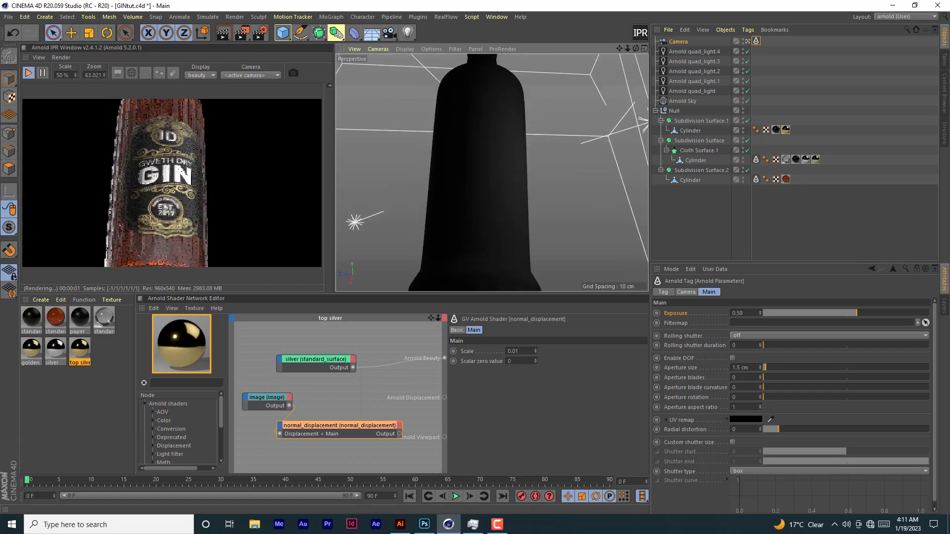
{"action": "scroll", "coordinate": [492, 172], "scroll_direction": "up", "scroll_amount": 3}
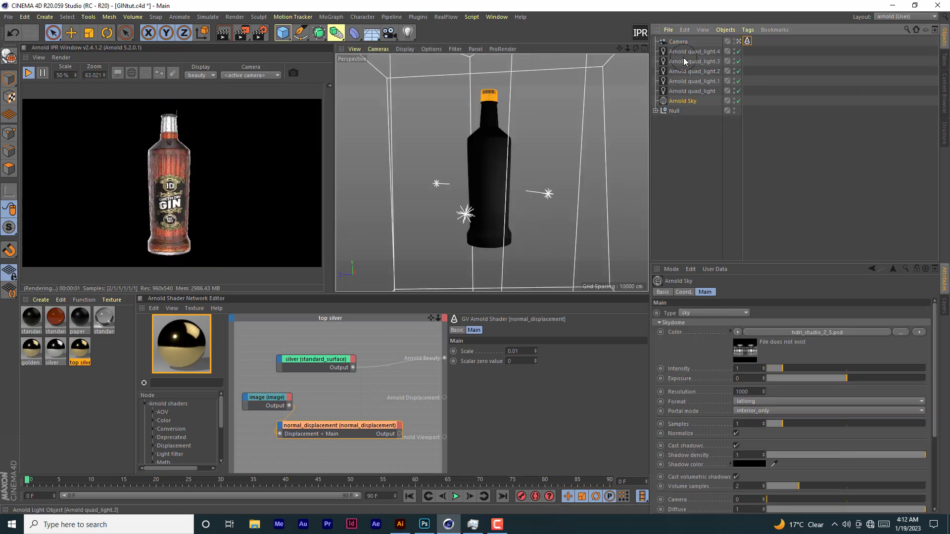
{"action": "left_click", "coordinate": [679, 51]}
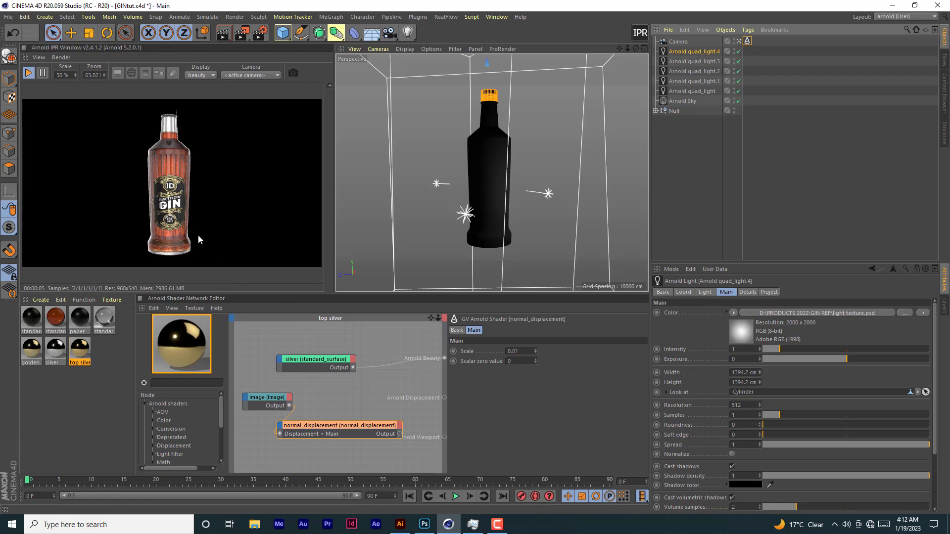
- Switch to Photoshop, bring up the finished GIN.psd image to examine it, and activate the Move tool
{"action": "left_click", "coordinate": [424, 524]}
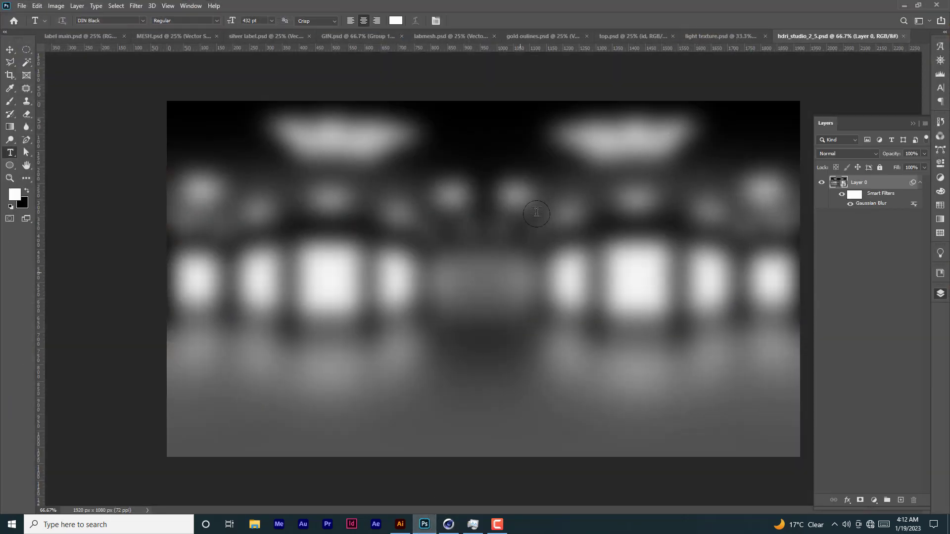
{"action": "left_click", "coordinate": [359, 36]}
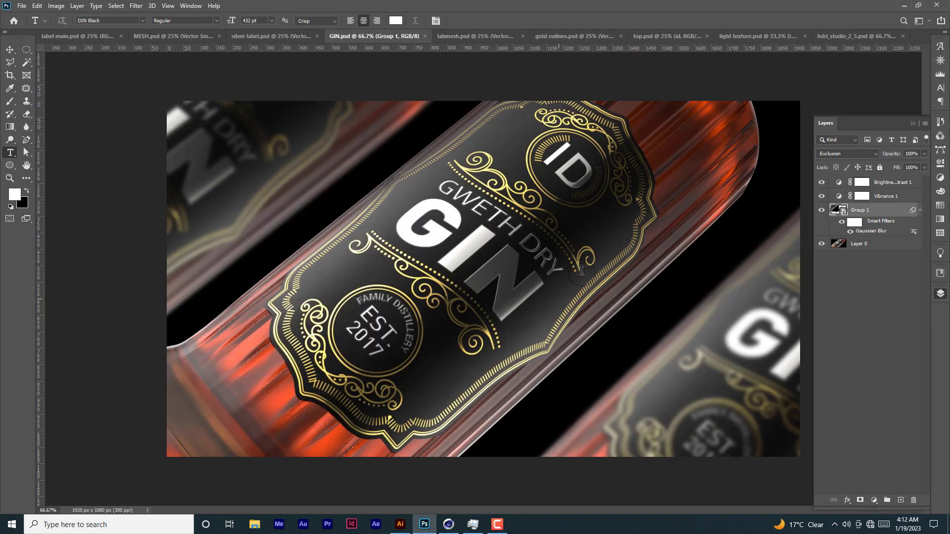
{"action": "left_click", "coordinate": [10, 49]}
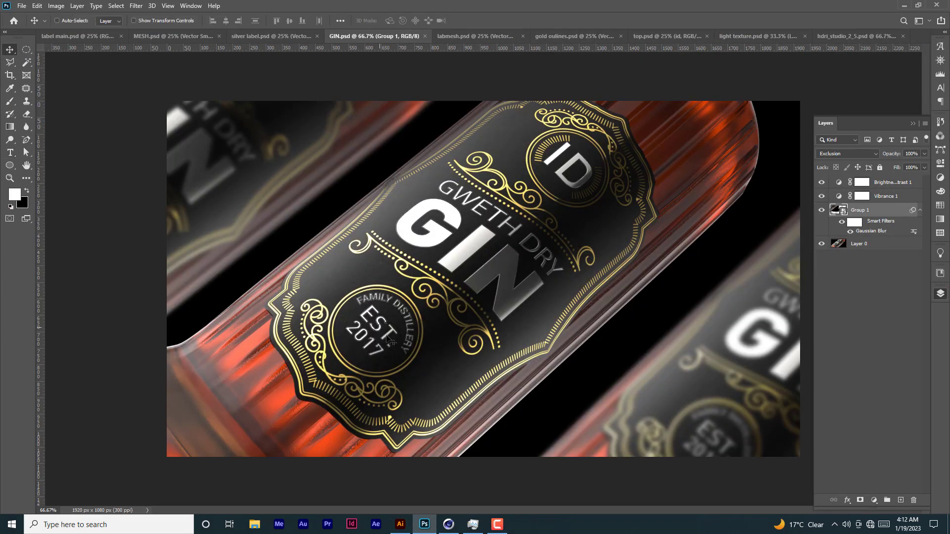